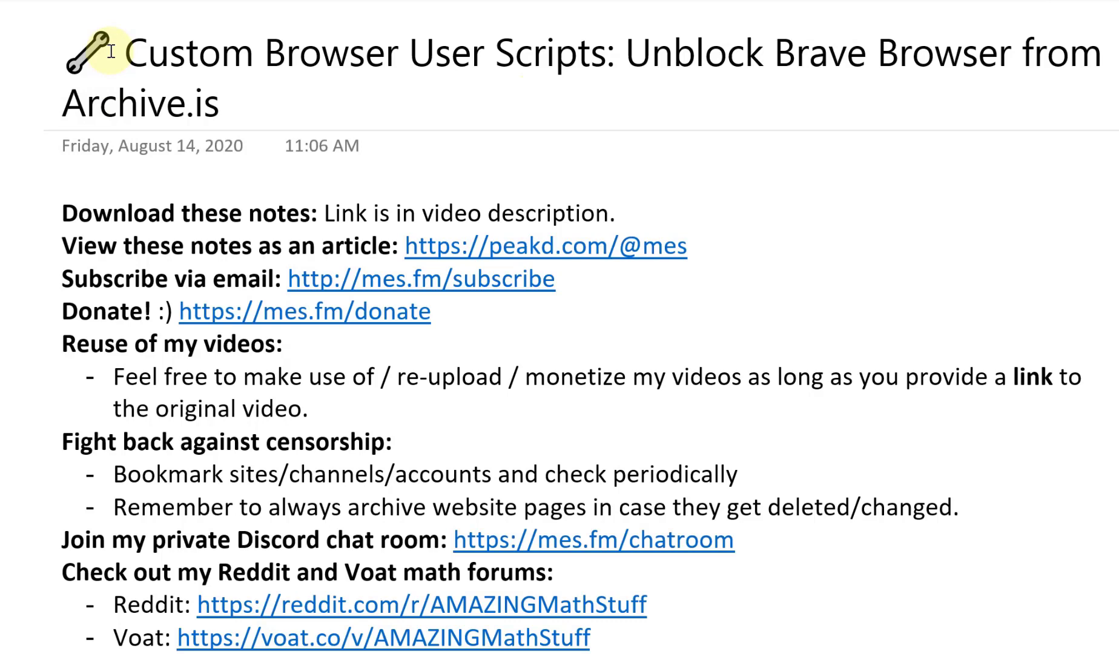
Step: Review the page title, the "Fight back against censorship" notes, and NOTE #1 and NOTE #2 for viewers
{"action": "left_click", "coordinate": [148, 53]}
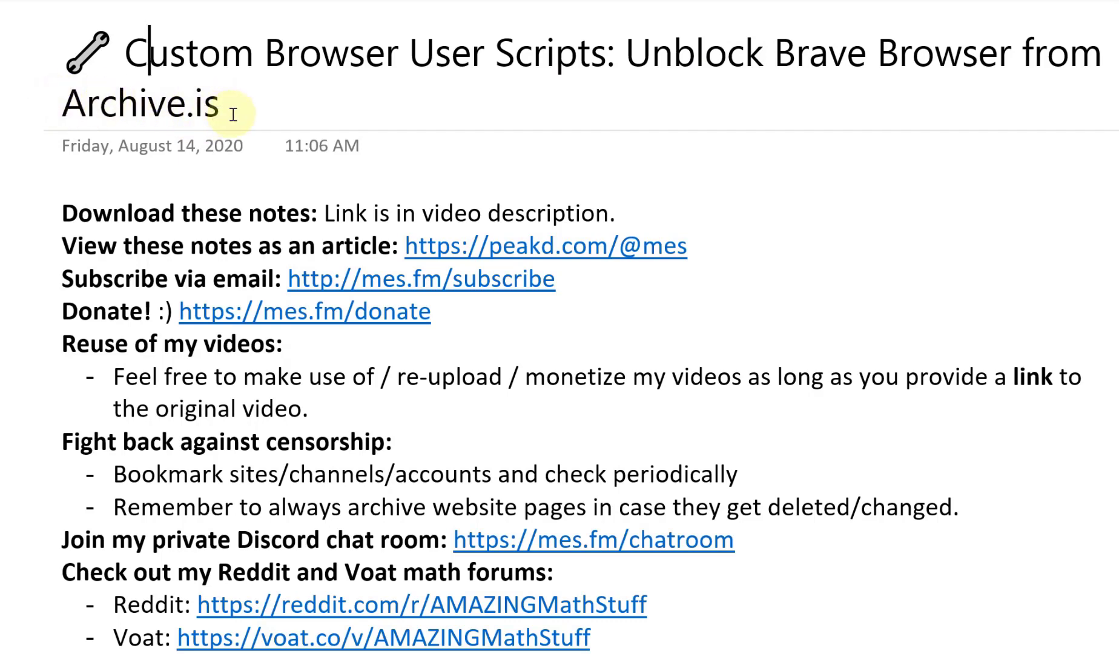
{"action": "scroll", "coordinate": [233, 114], "scroll_direction": "down", "scroll_amount": 2}
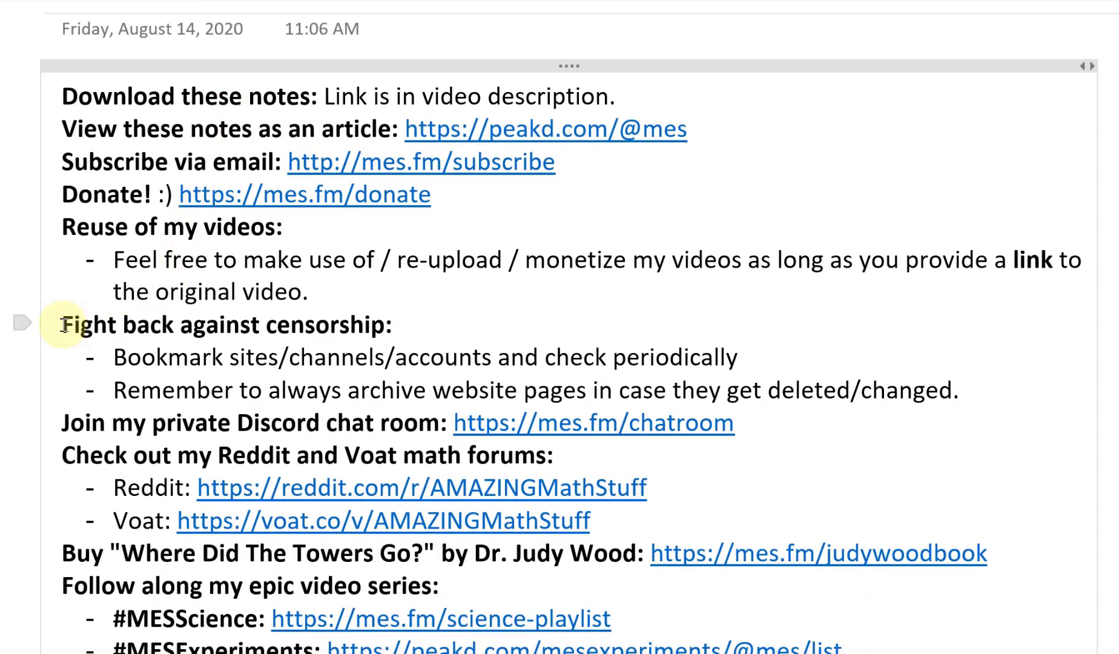
{"action": "left_click_drag", "start_coordinate": [63, 325], "coordinate": [969, 391]}
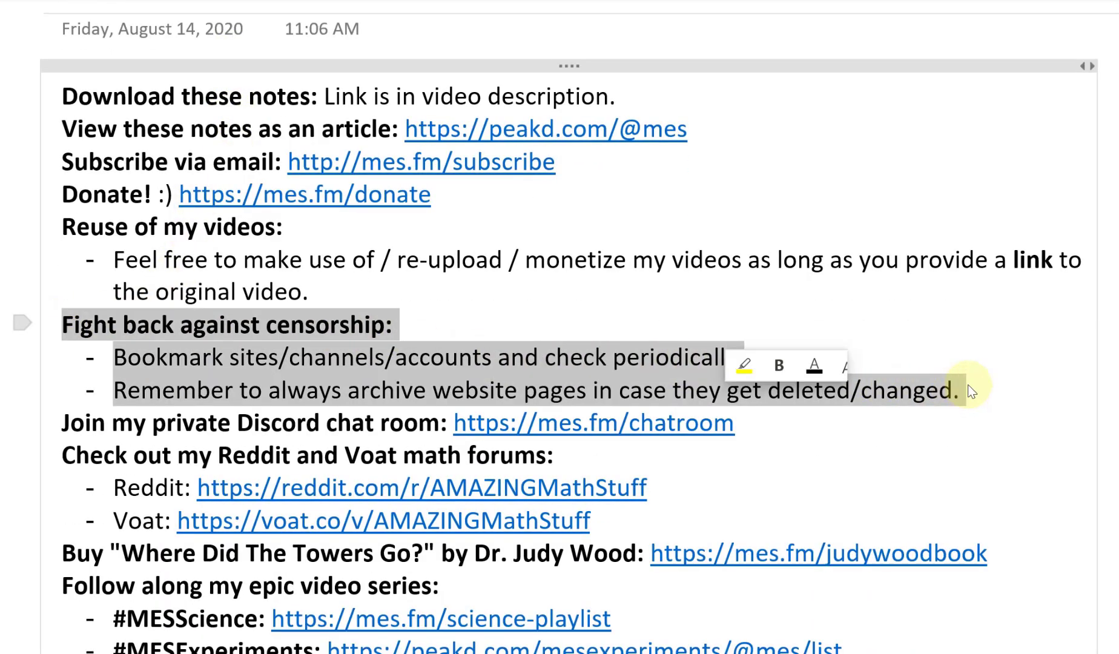
{"action": "left_click", "coordinate": [264, 364]}
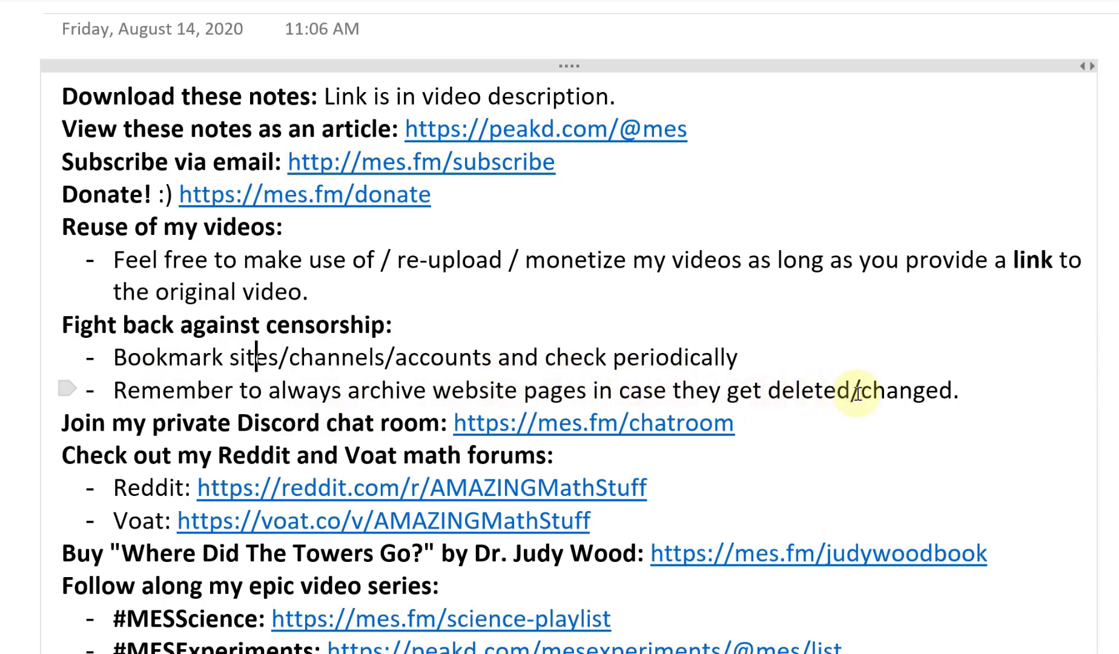
{"action": "scroll", "coordinate": [858, 394], "scroll_direction": "up", "scroll_amount": 3}
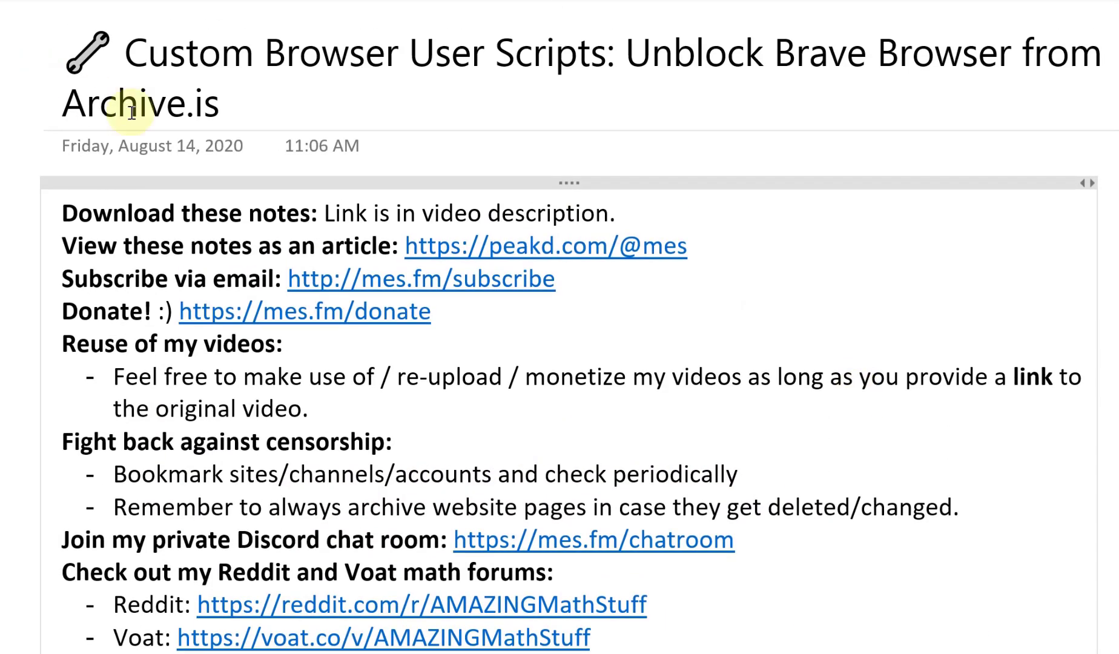
{"action": "scroll", "coordinate": [226, 118], "scroll_direction": "down", "scroll_amount": 15}
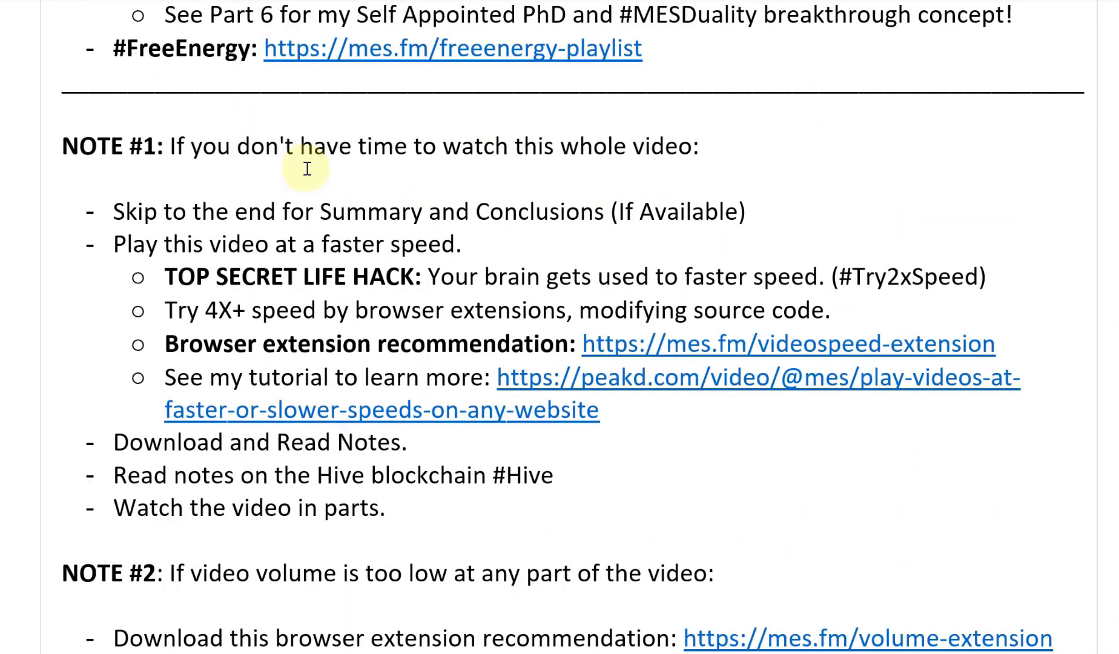
{"action": "scroll", "coordinate": [305, 170], "scroll_direction": "up", "scroll_amount": 10}
{"action": "scroll", "coordinate": [305, 168], "scroll_direction": "down", "scroll_amount": 7}
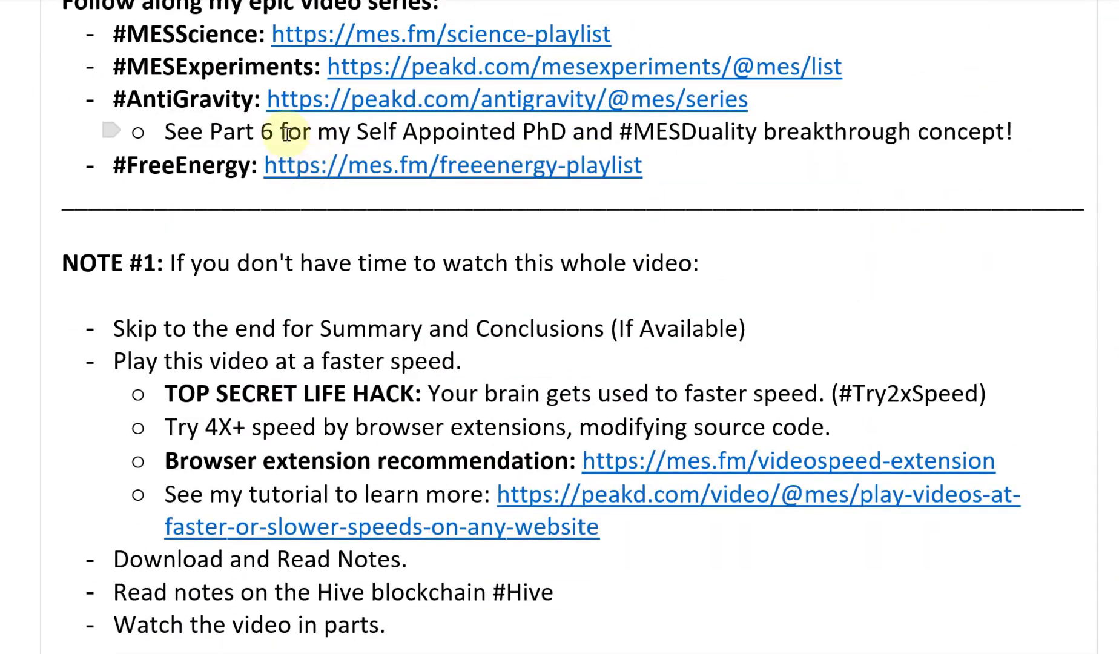
{"action": "scroll", "coordinate": [287, 128], "scroll_direction": "down", "scroll_amount": 3}
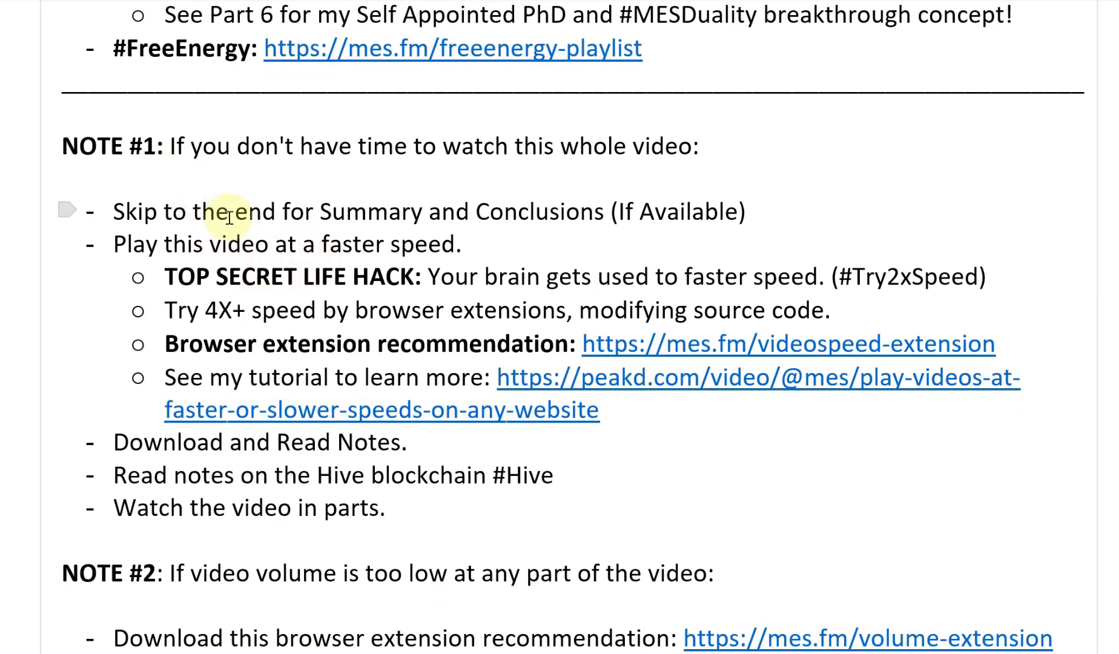
{"action": "scroll", "coordinate": [357, 266], "scroll_direction": "down", "scroll_amount": 3}
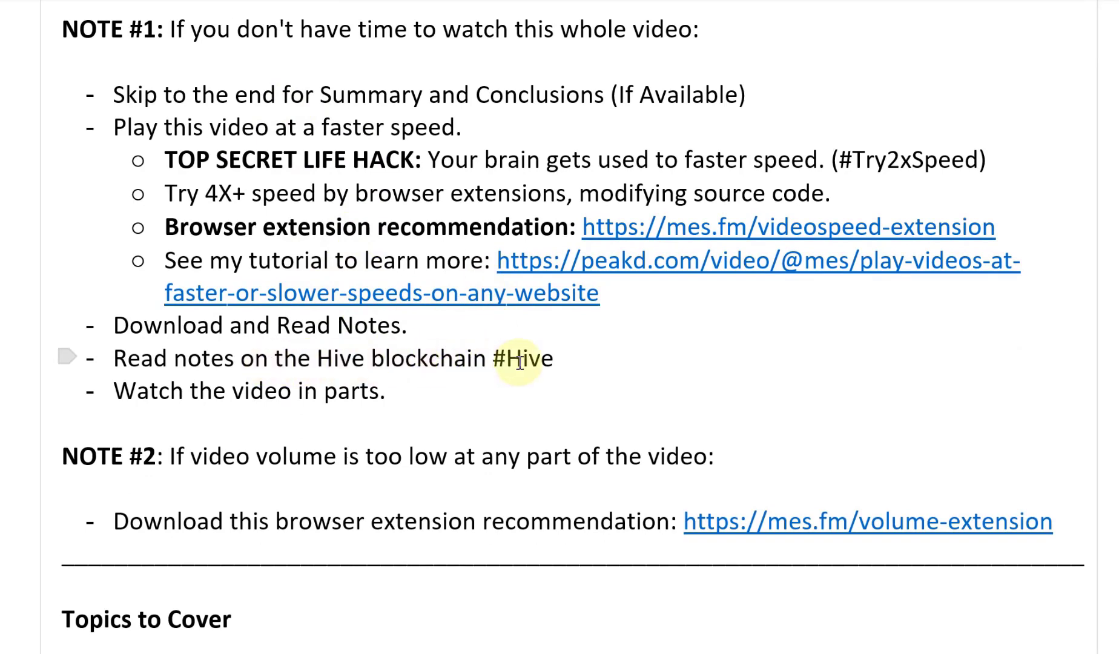
{"action": "scroll", "coordinate": [510, 332], "scroll_direction": "down", "scroll_amount": 2}
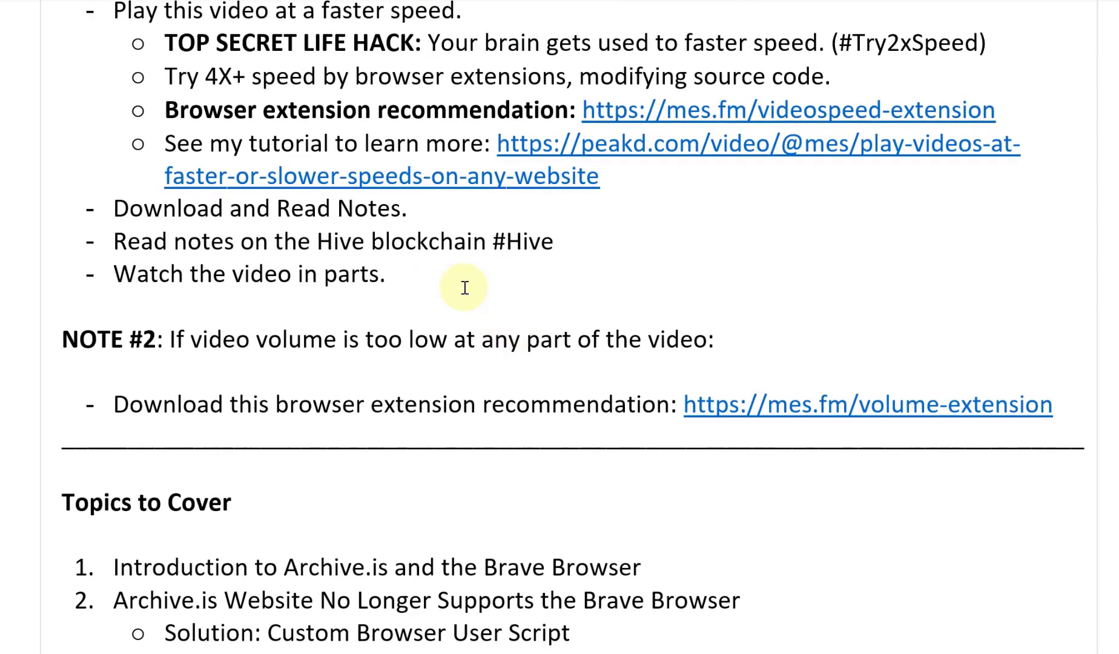
{"action": "scroll", "coordinate": [498, 274], "scroll_direction": "down", "scroll_amount": 4}
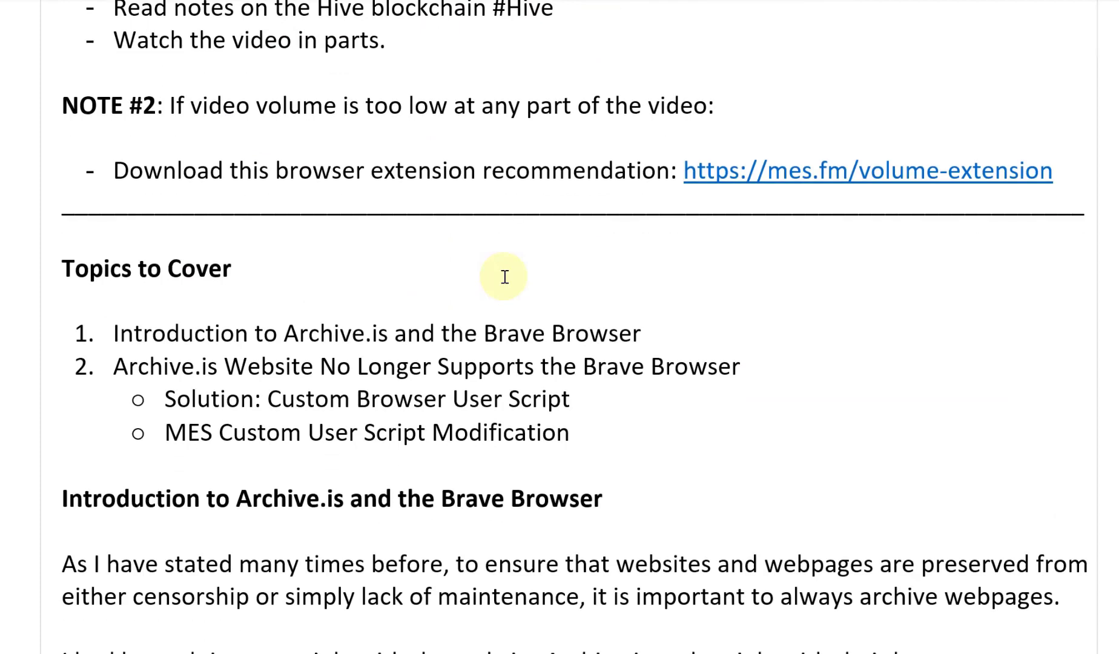
Step: Read the "Topics to Cover" list and the introduction's notes on the Archive.is mirror sites and browser extension
{"action": "scroll", "coordinate": [504, 277], "scroll_direction": "down", "scroll_amount": 2}
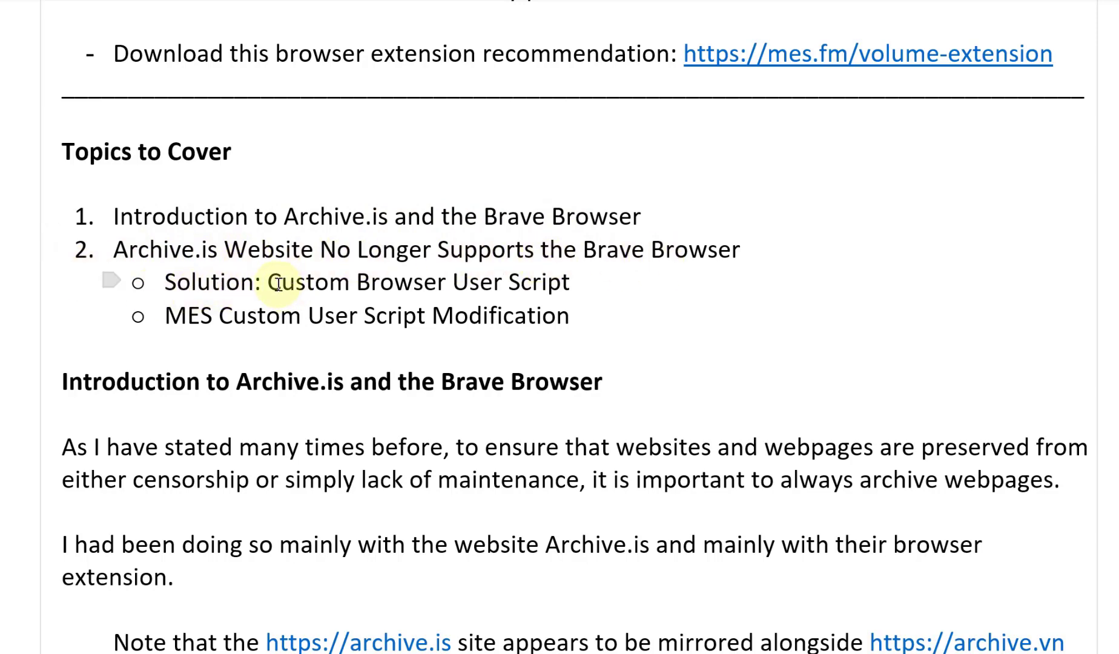
{"action": "left_click_drag", "start_coordinate": [274, 282], "coordinate": [552, 282]}
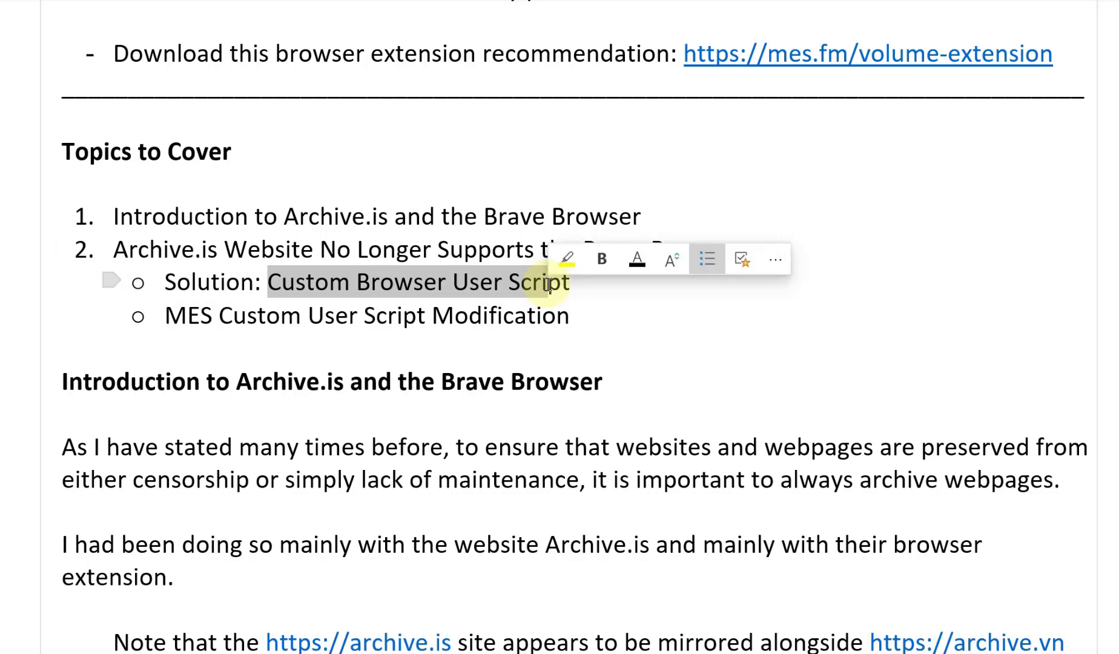
{"action": "left_click", "coordinate": [278, 314]}
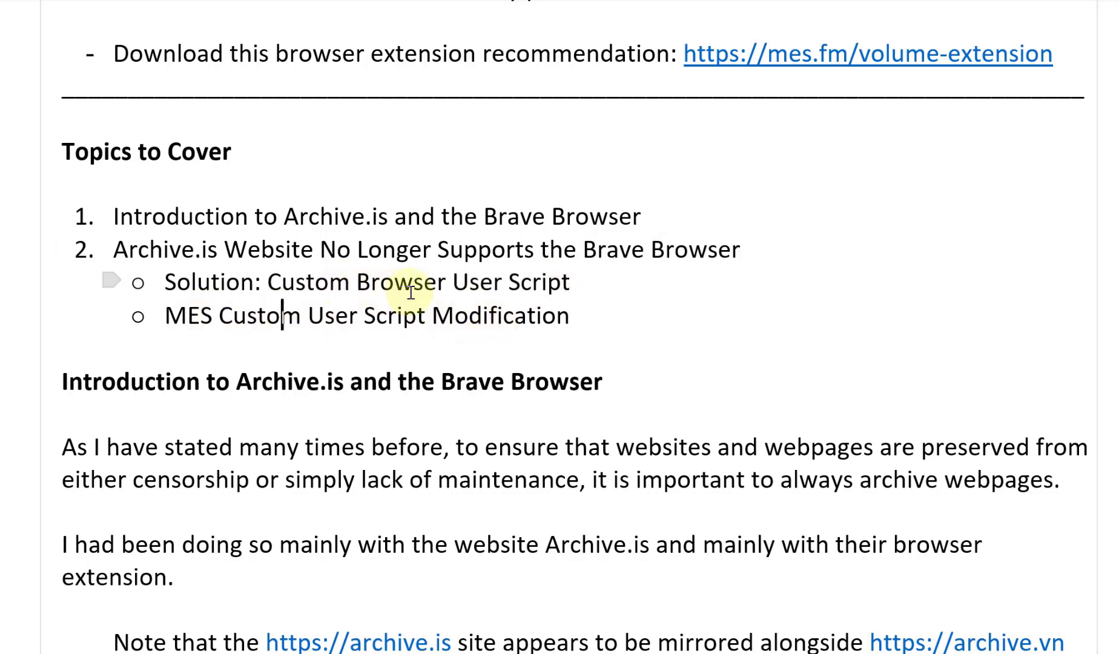
{"action": "scroll", "coordinate": [524, 289], "scroll_direction": "down", "scroll_amount": 3}
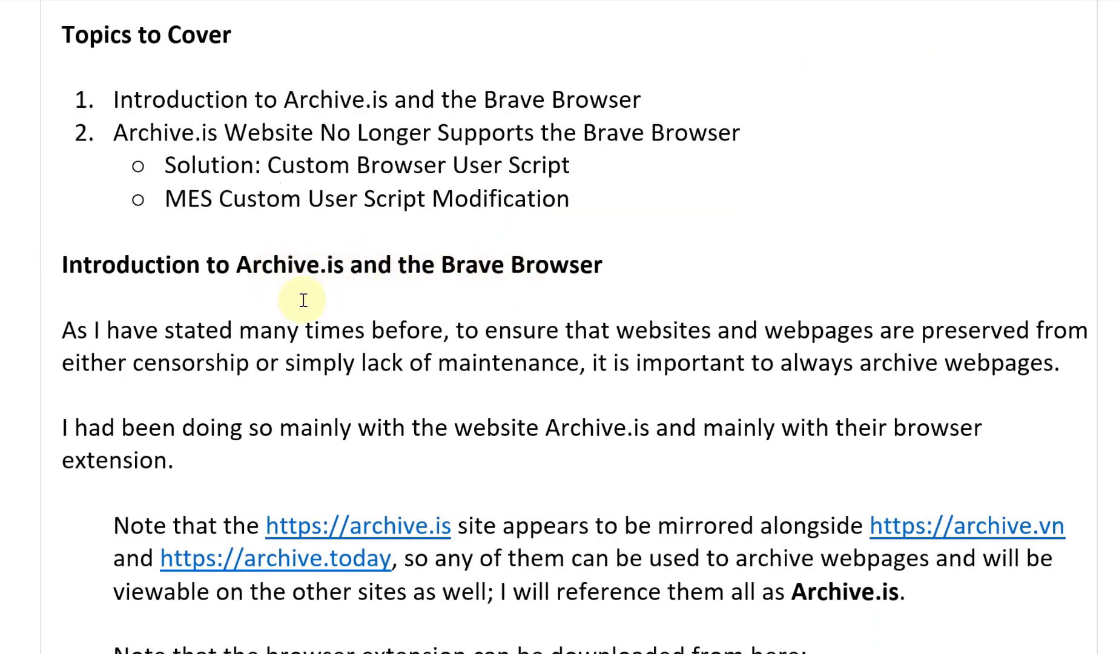
{"action": "scroll", "coordinate": [301, 302], "scroll_direction": "down", "scroll_amount": 3}
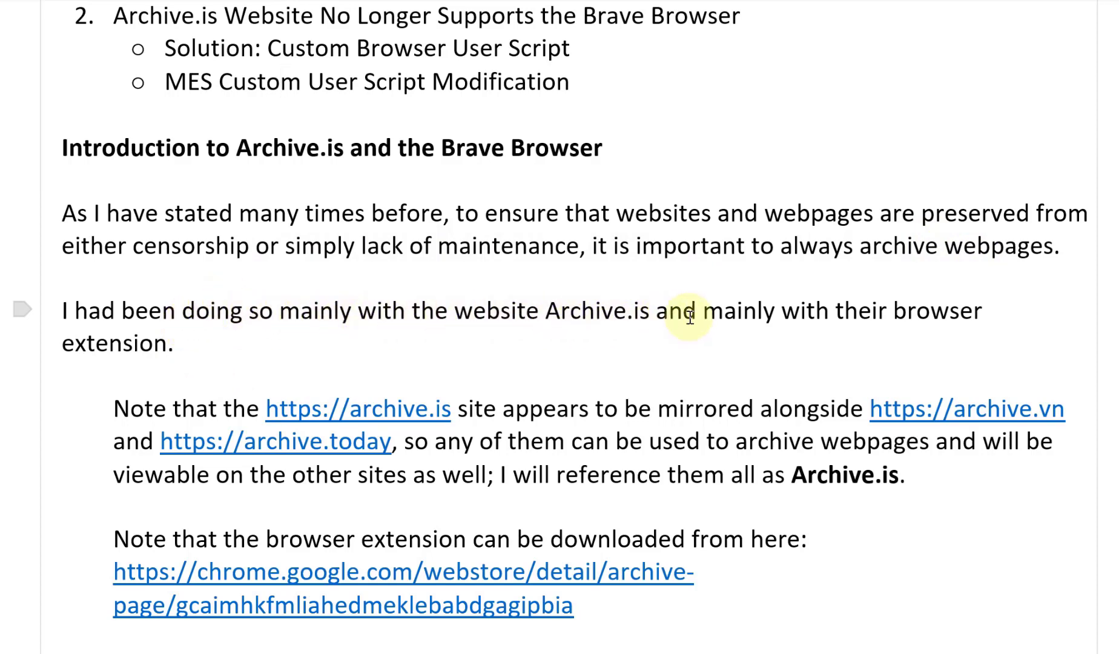
{"action": "scroll", "coordinate": [202, 347], "scroll_direction": "down", "scroll_amount": 1}
{"action": "scroll", "coordinate": [202, 346], "scroll_direction": "down", "scroll_amount": 1}
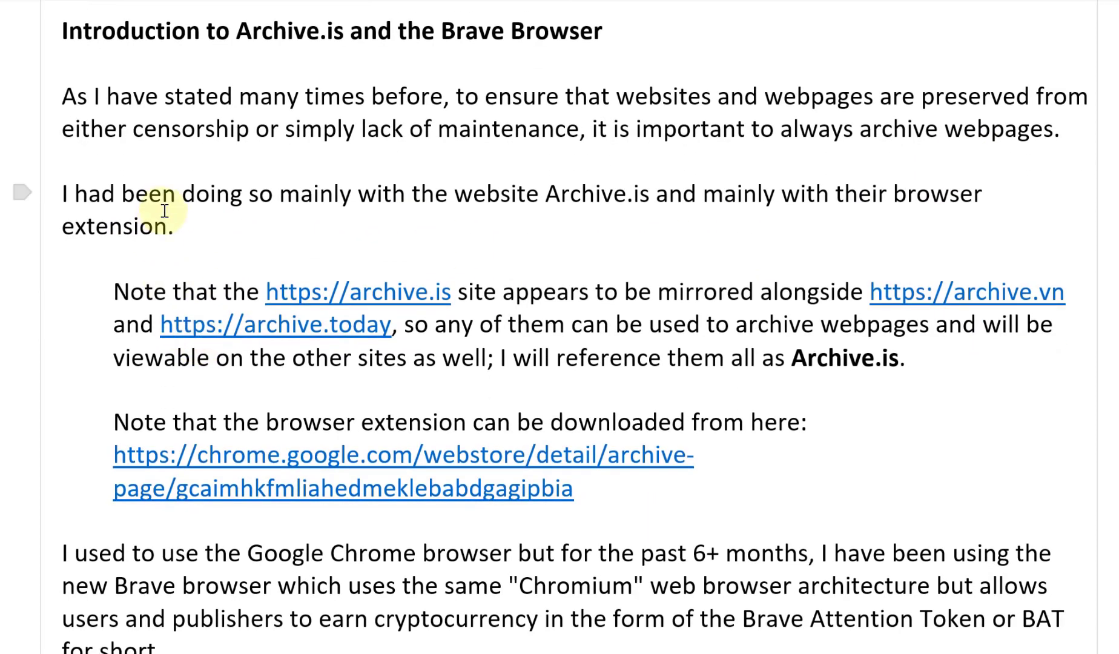
{"action": "scroll", "coordinate": [176, 278], "scroll_direction": "down", "scroll_amount": 2}
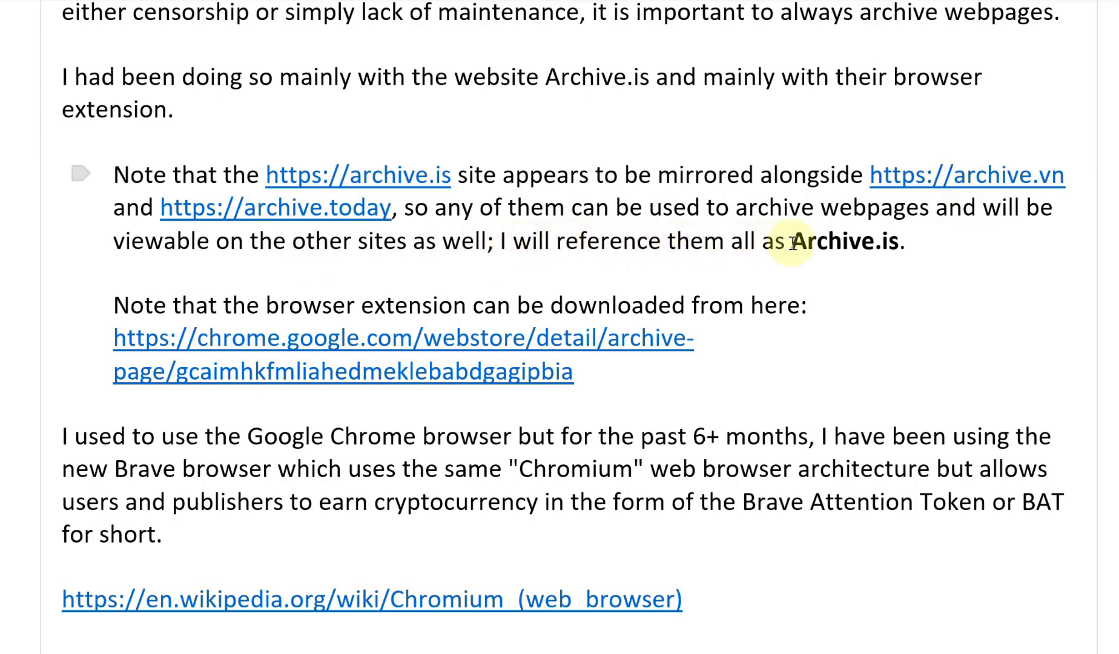
{"action": "left_click_drag", "start_coordinate": [793, 243], "coordinate": [897, 231]}
{"action": "left_click", "coordinate": [624, 239]}
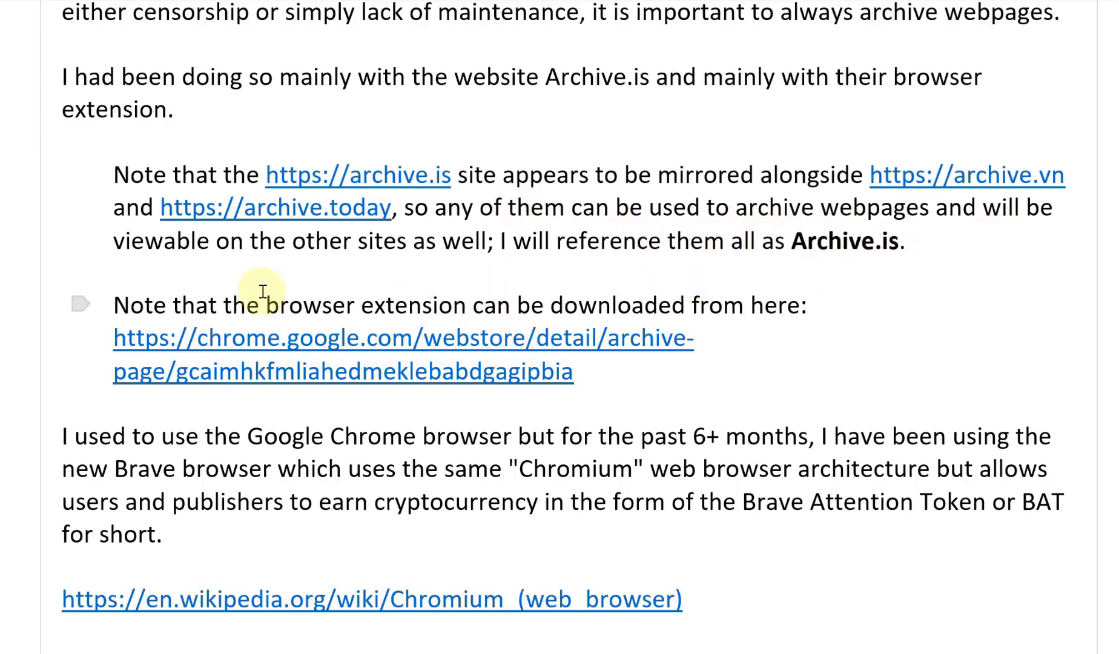
{"action": "left_click_drag", "start_coordinate": [792, 241], "coordinate": [899, 243]}
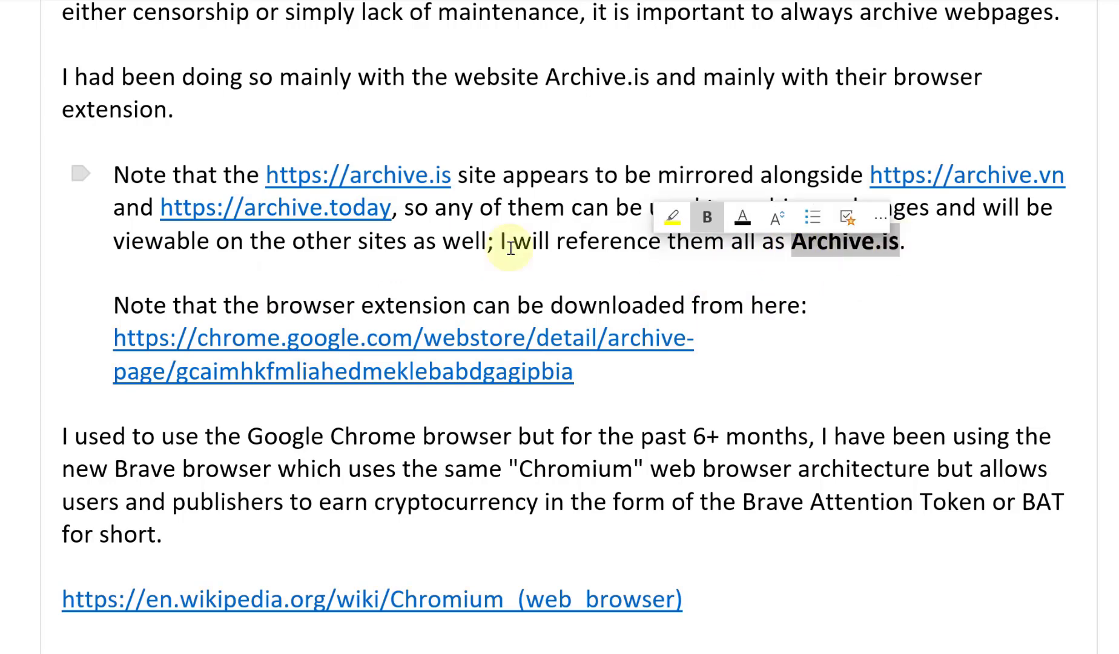
{"action": "left_click", "coordinate": [226, 300]}
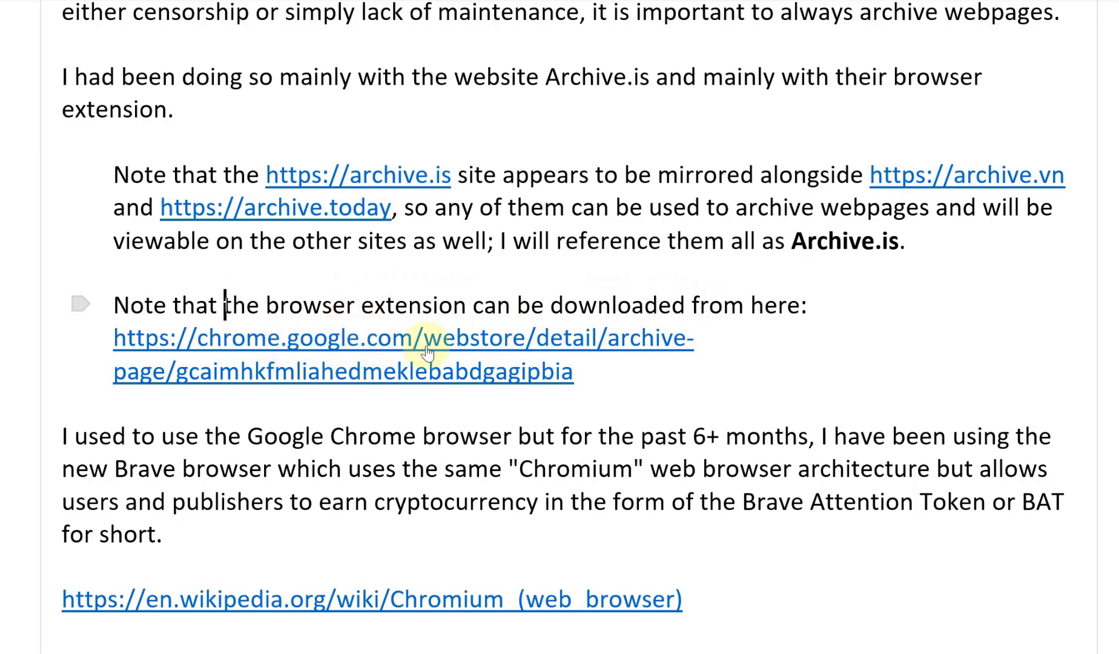
Step: Read the paragraph on switching from Google Chrome to Brave and the quoted Wikipedia description of Chromium
{"action": "scroll", "coordinate": [327, 367], "scroll_direction": "down", "scroll_amount": 2}
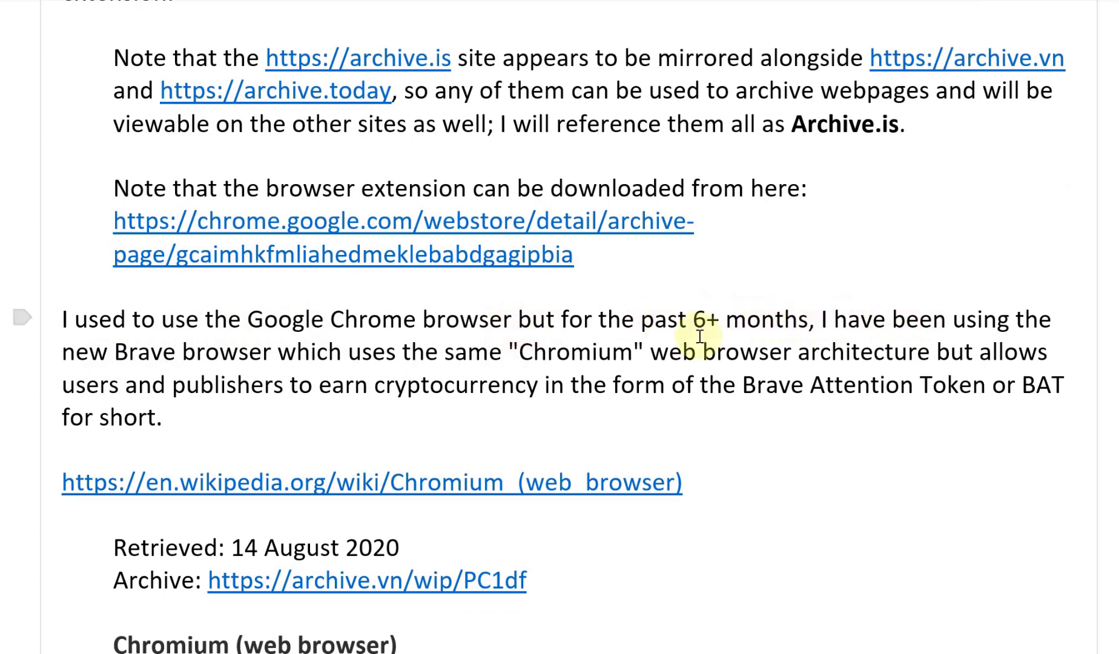
{"action": "scroll", "coordinate": [300, 267], "scroll_direction": "down", "scroll_amount": 2}
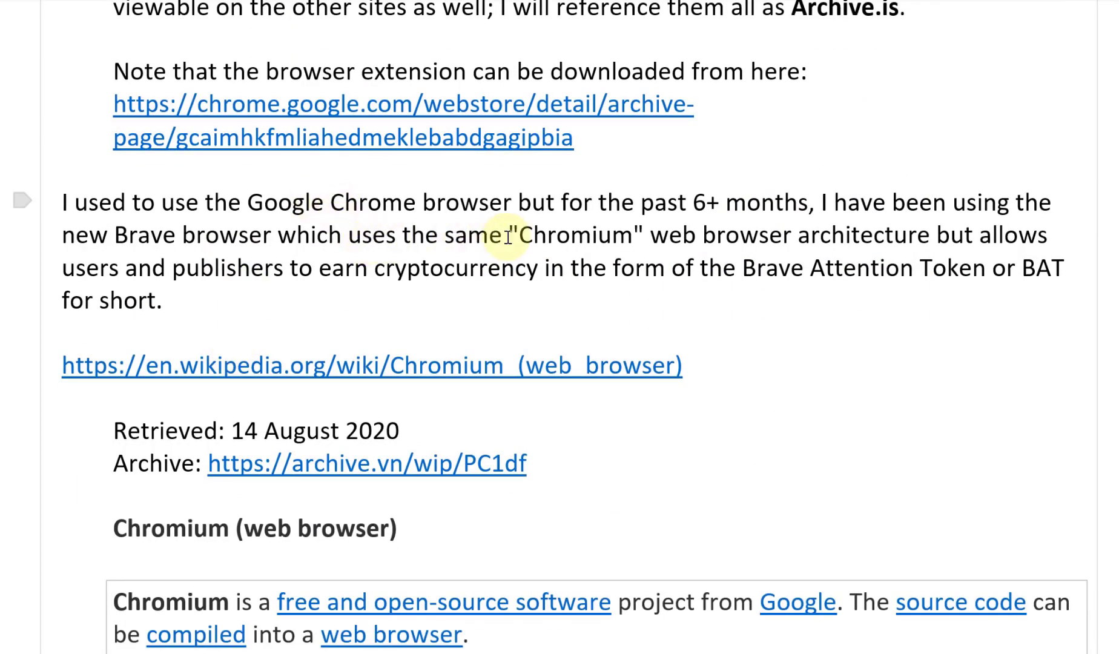
{"action": "left_click_drag", "start_coordinate": [509, 235], "coordinate": [653, 235]}
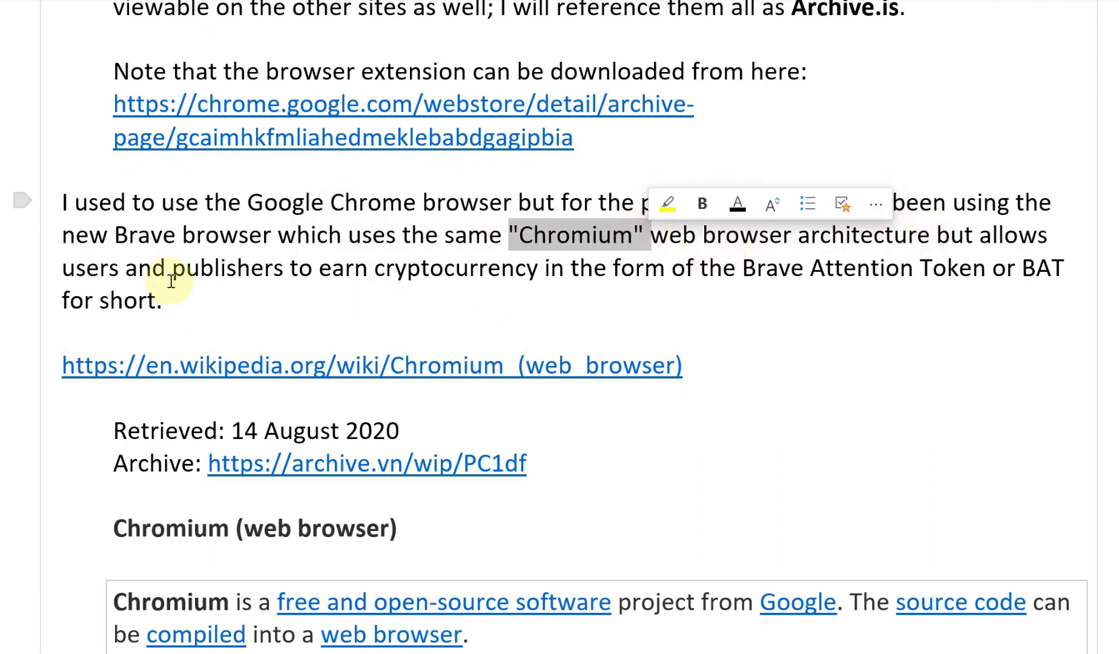
{"action": "left_click", "coordinate": [386, 271]}
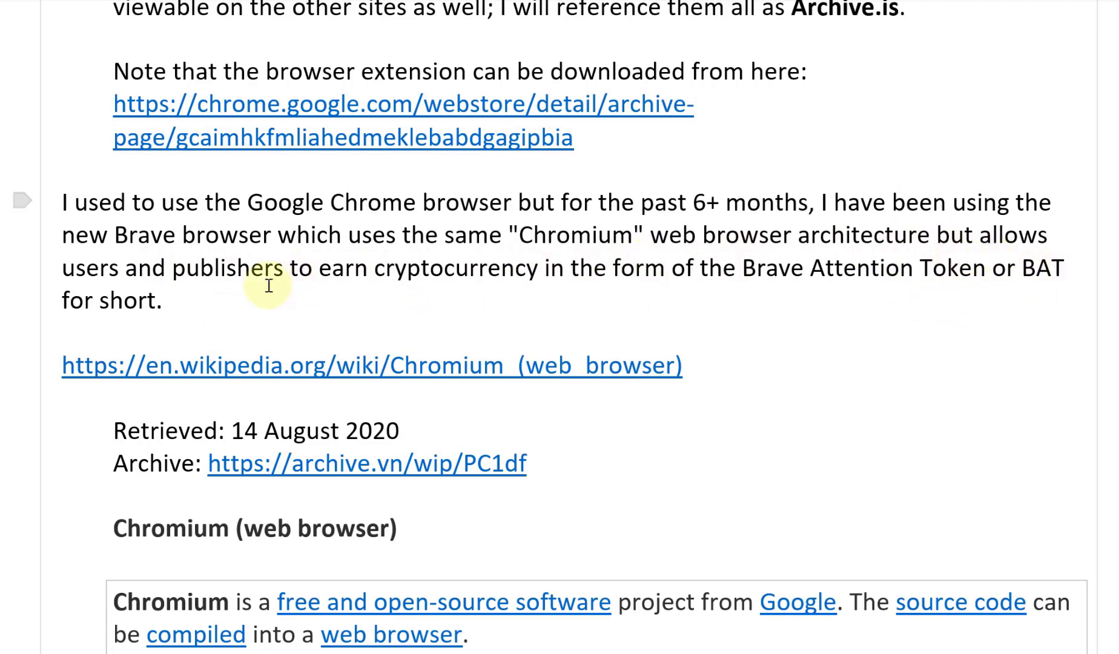
{"action": "scroll", "coordinate": [155, 312], "scroll_direction": "down", "scroll_amount": 3}
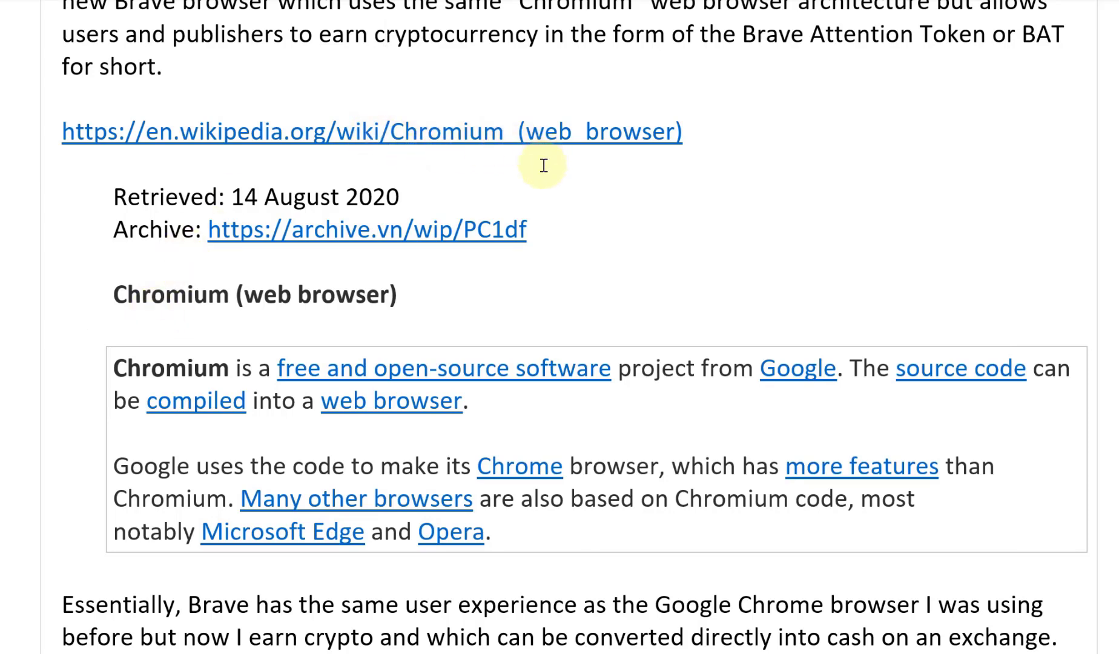
{"action": "scroll", "coordinate": [222, 310], "scroll_direction": "down", "scroll_amount": 2}
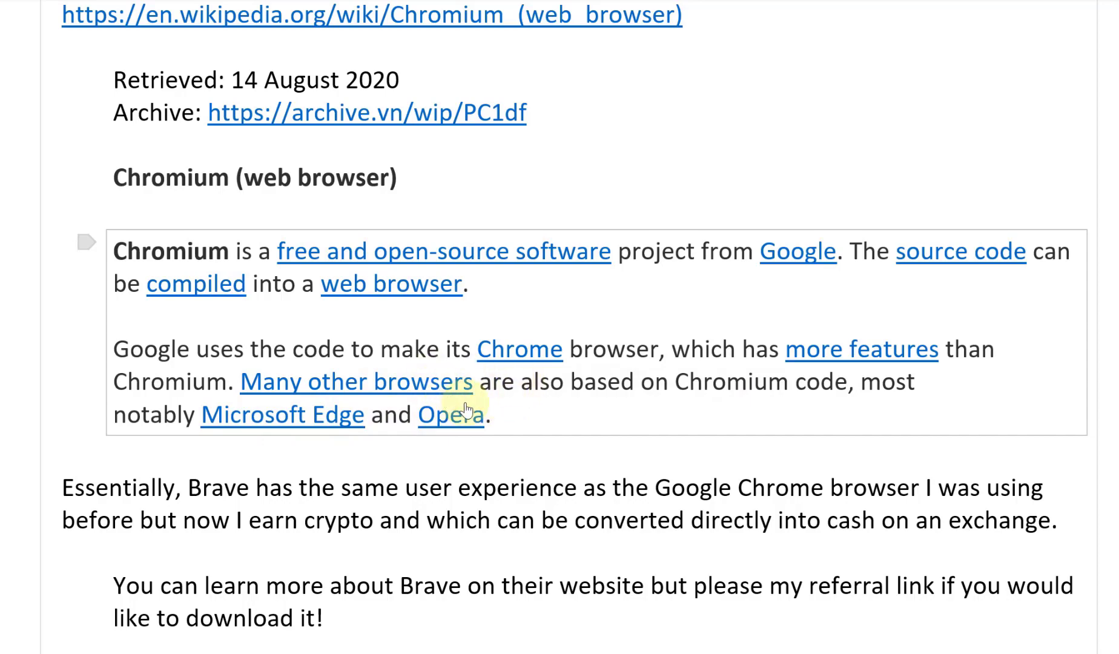
Step: Insert the missing word "use" after "please" in the sentence about the Brave referral link
{"action": "scroll", "coordinate": [455, 412], "scroll_direction": "down", "scroll_amount": 3}
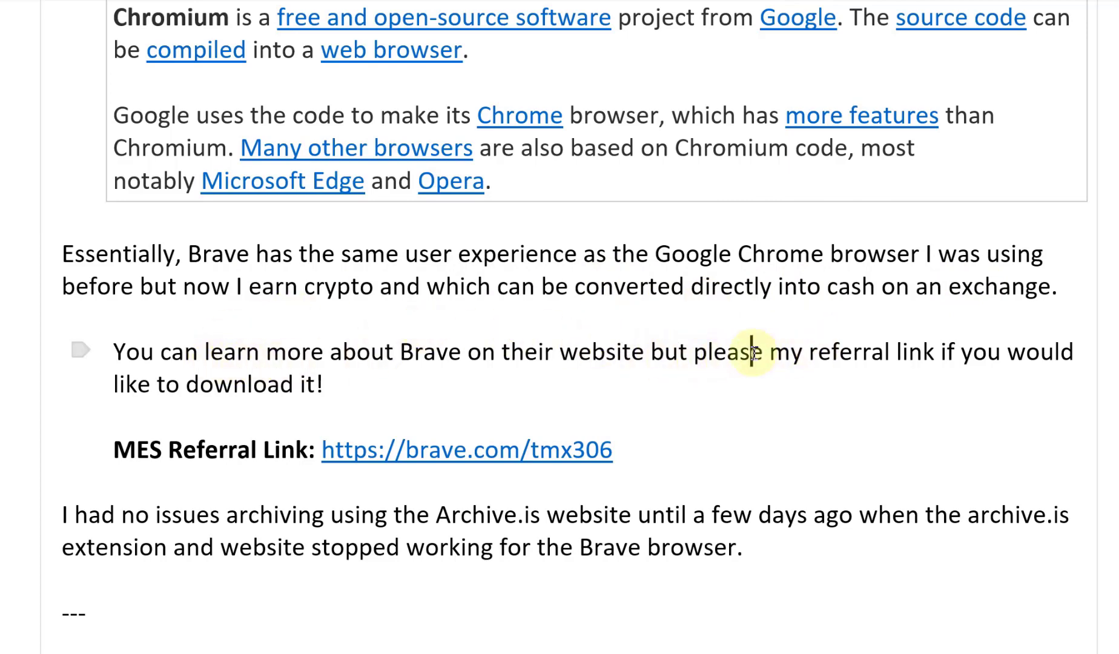
{"action": "type", "text": "use"}
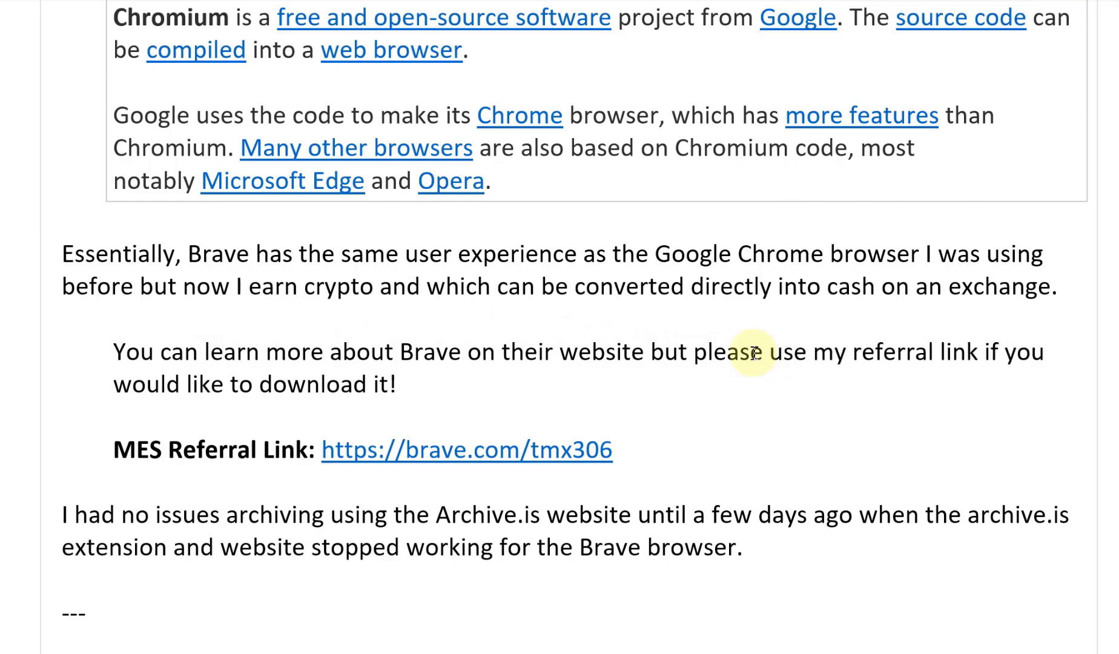
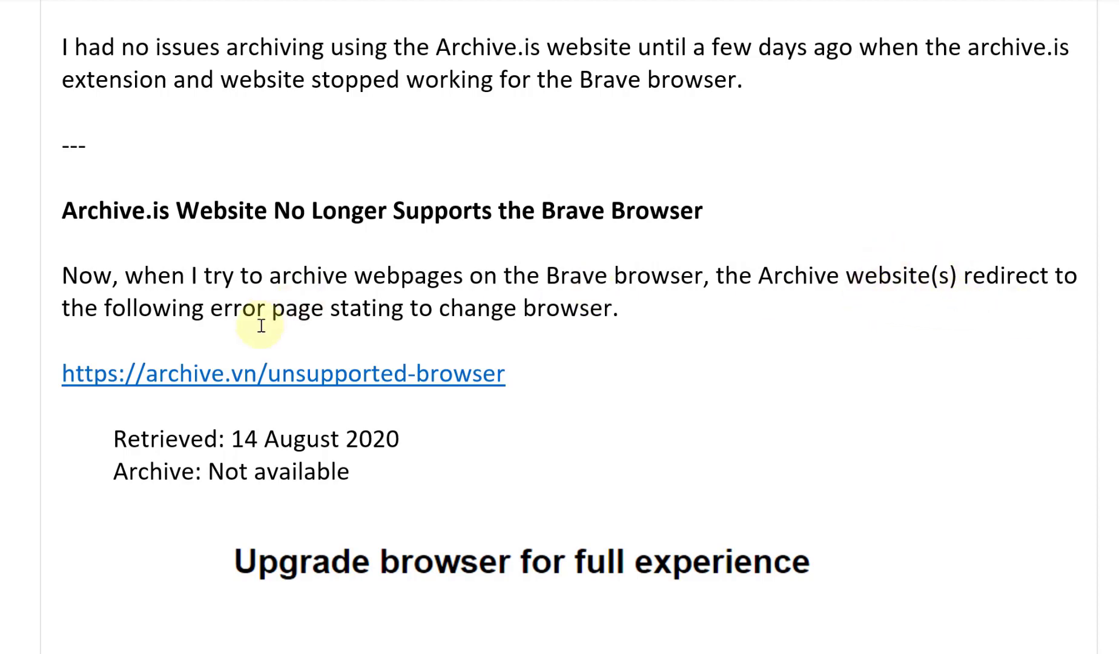
Step: Examine the section on Archive.is no longer supporting Brave, including the unsupported-browser error page and its suggested browsers
{"action": "scroll", "coordinate": [360, 326], "scroll_direction": "down", "scroll_amount": 2}
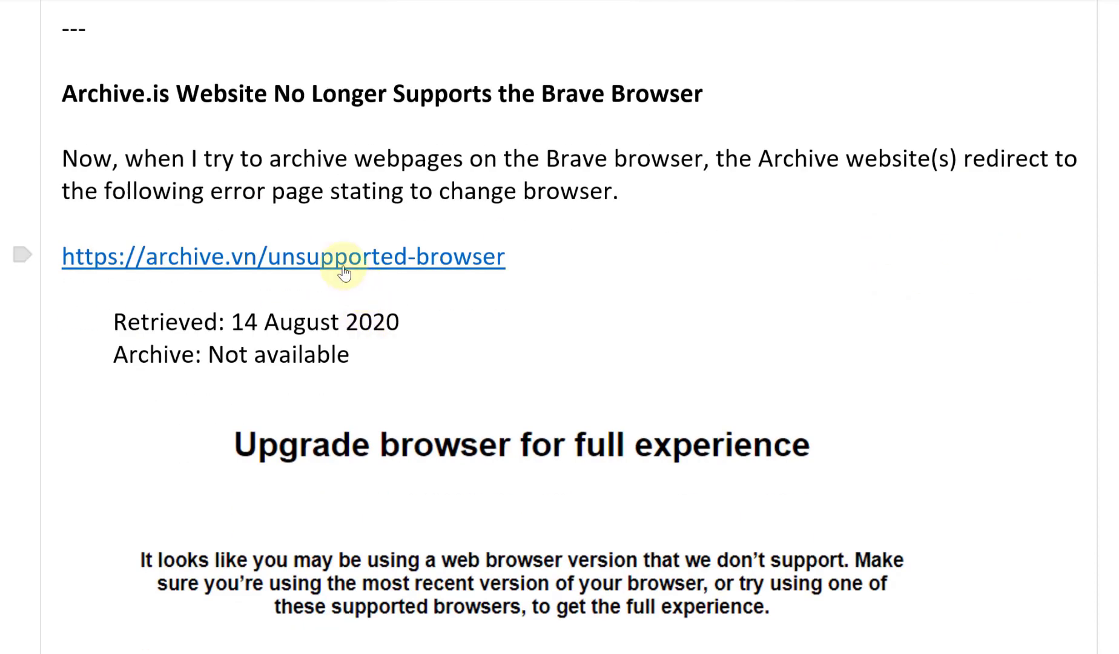
{"action": "scroll", "coordinate": [408, 205], "scroll_direction": "down", "scroll_amount": 2}
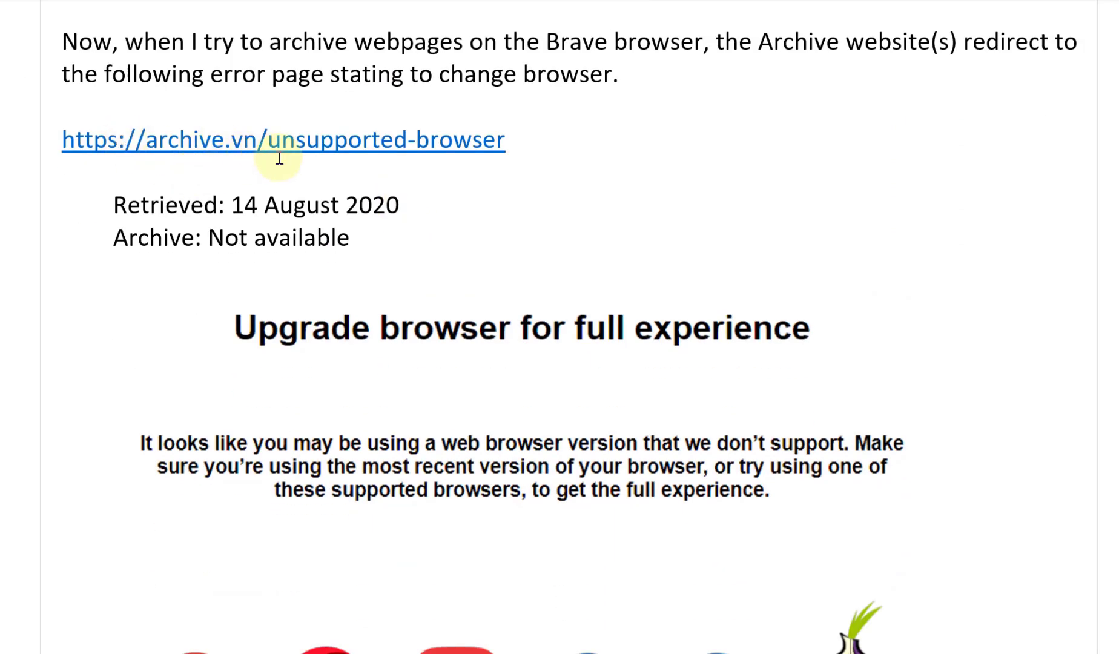
{"action": "scroll", "coordinate": [424, 266], "scroll_direction": "down", "scroll_amount": 2}
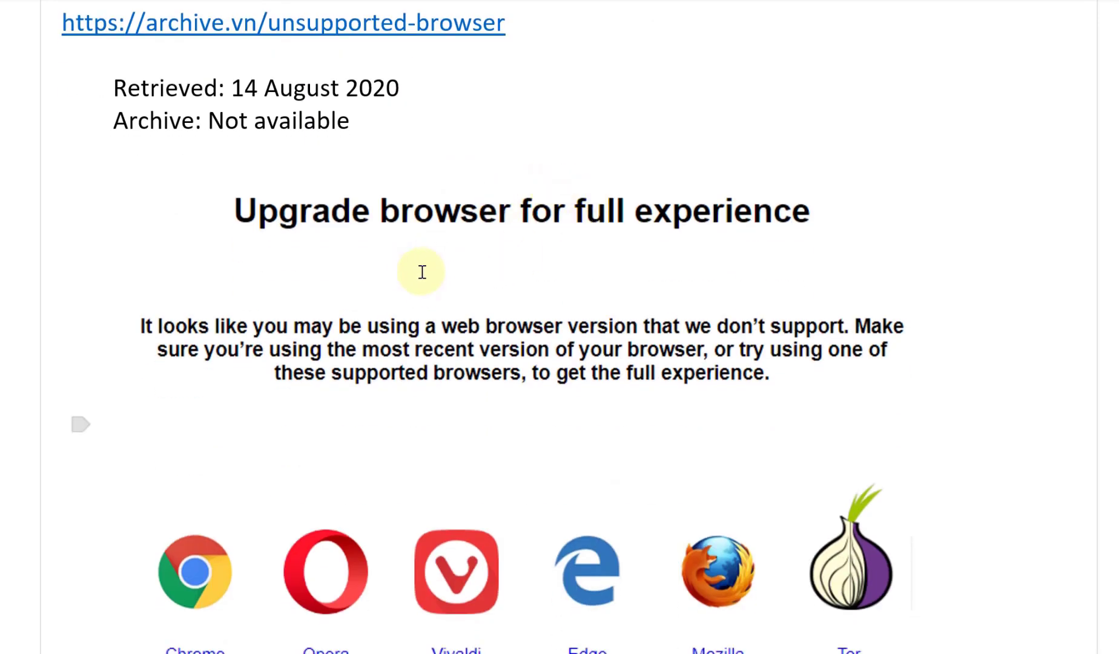
{"action": "scroll", "coordinate": [320, 315], "scroll_direction": "down", "scroll_amount": 2}
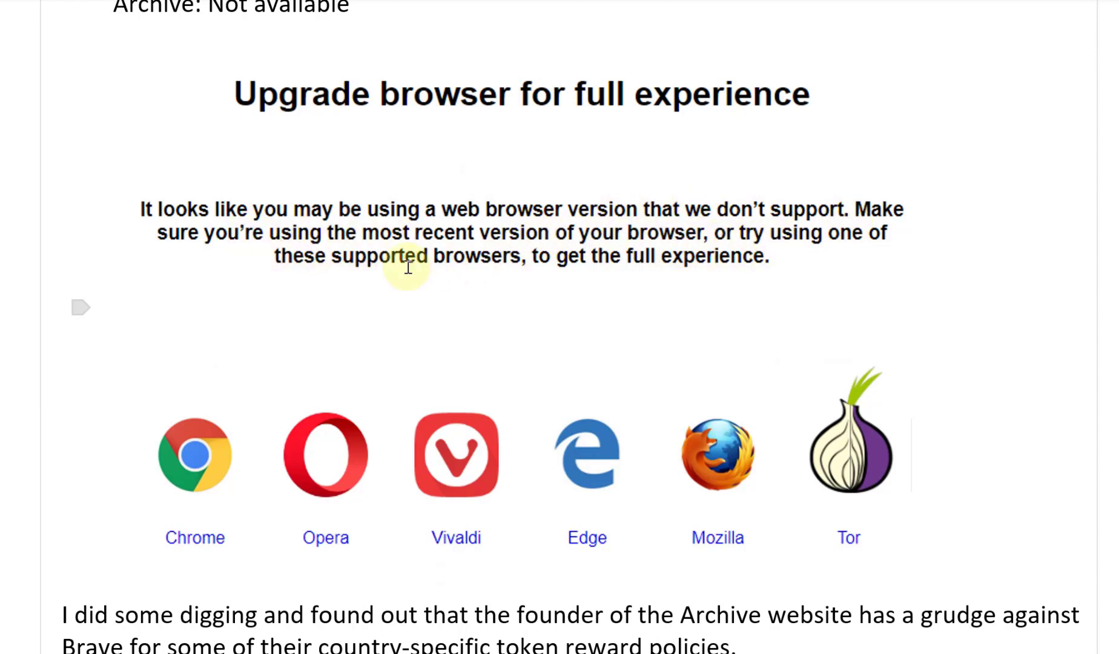
{"action": "scroll", "coordinate": [655, 255], "scroll_direction": "down", "scroll_amount": 2}
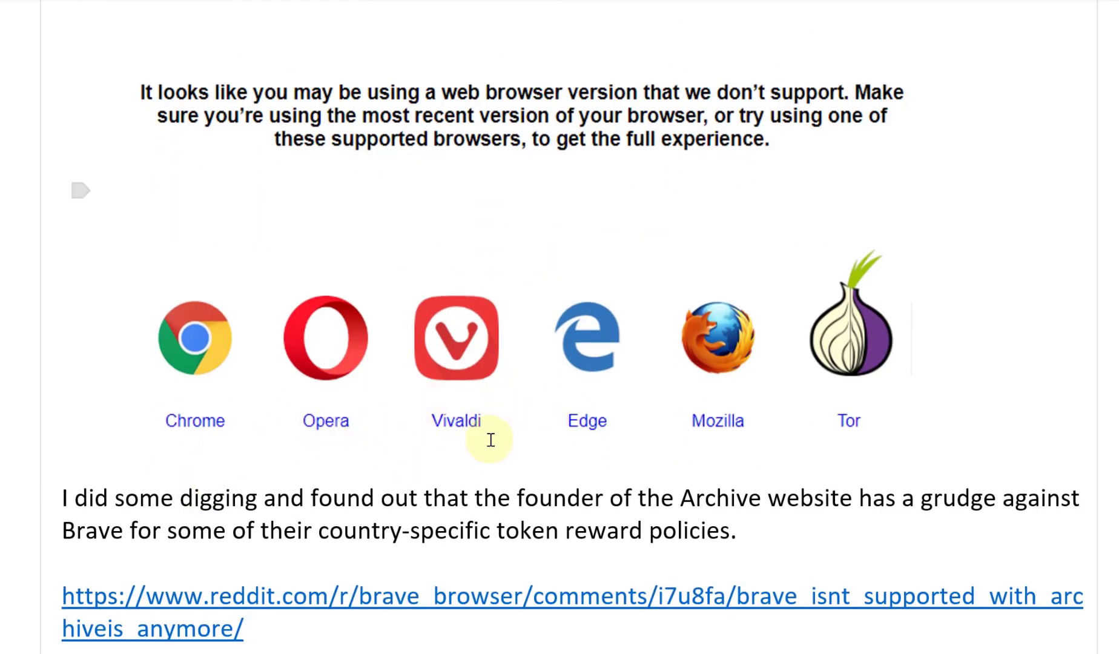
Step: Switch from the notes to the Brave browser and load archive.is
{"action": "scroll", "coordinate": [847, 307], "scroll_direction": "down", "scroll_amount": 2}
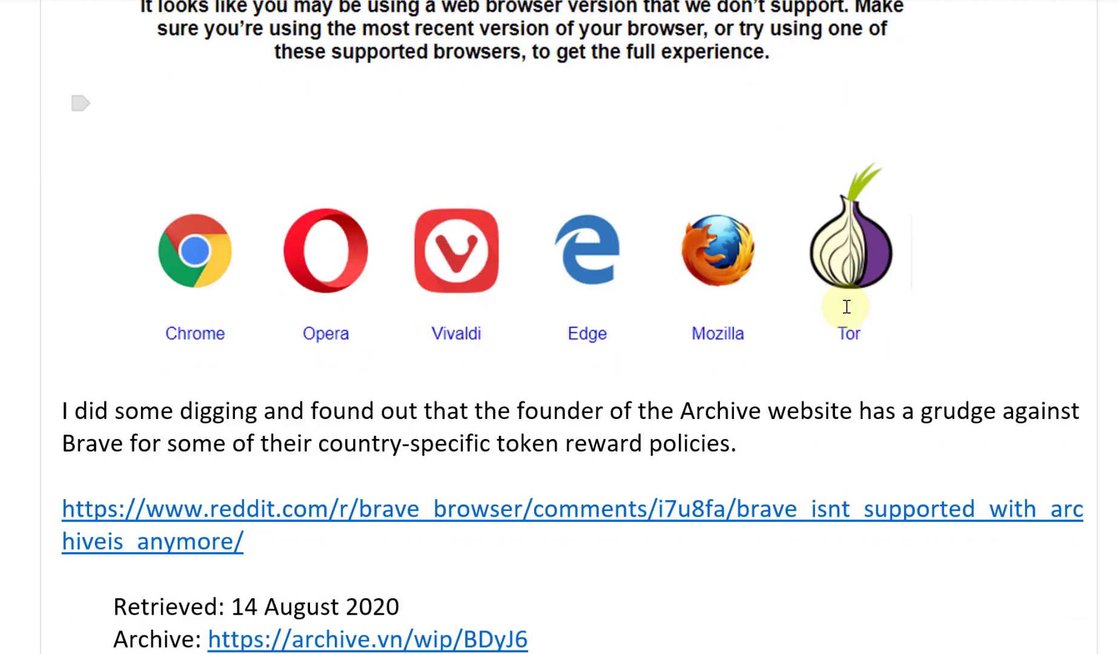
{"action": "scroll", "coordinate": [306, 339], "scroll_direction": "down", "scroll_amount": 2}
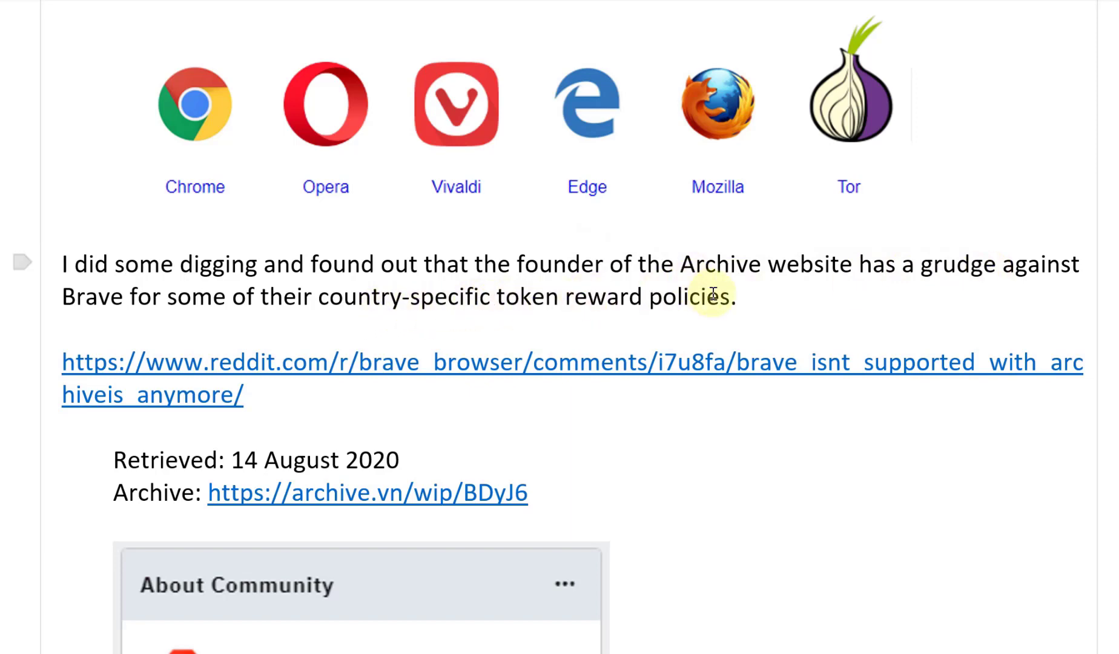
{"action": "key", "text": "alt+Tab"}
{"action": "key", "text": "alt+Tab"}
{"action": "key", "text": "alt+Tab"}
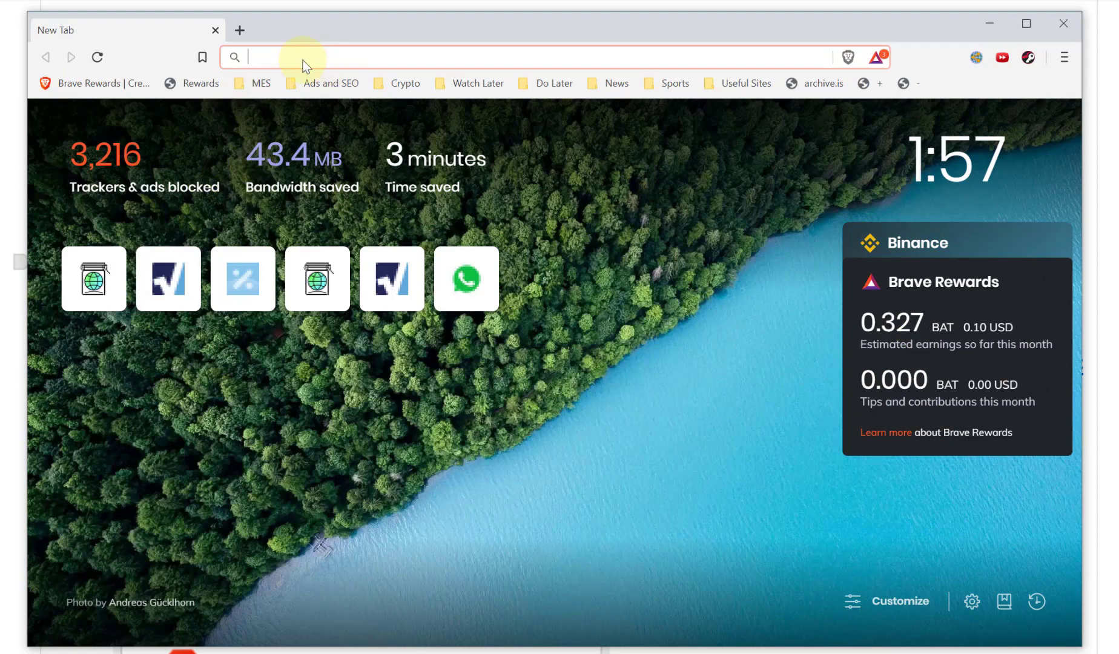
{"action": "type", "text": "archive.is"}
{"action": "key", "text": "Return"}
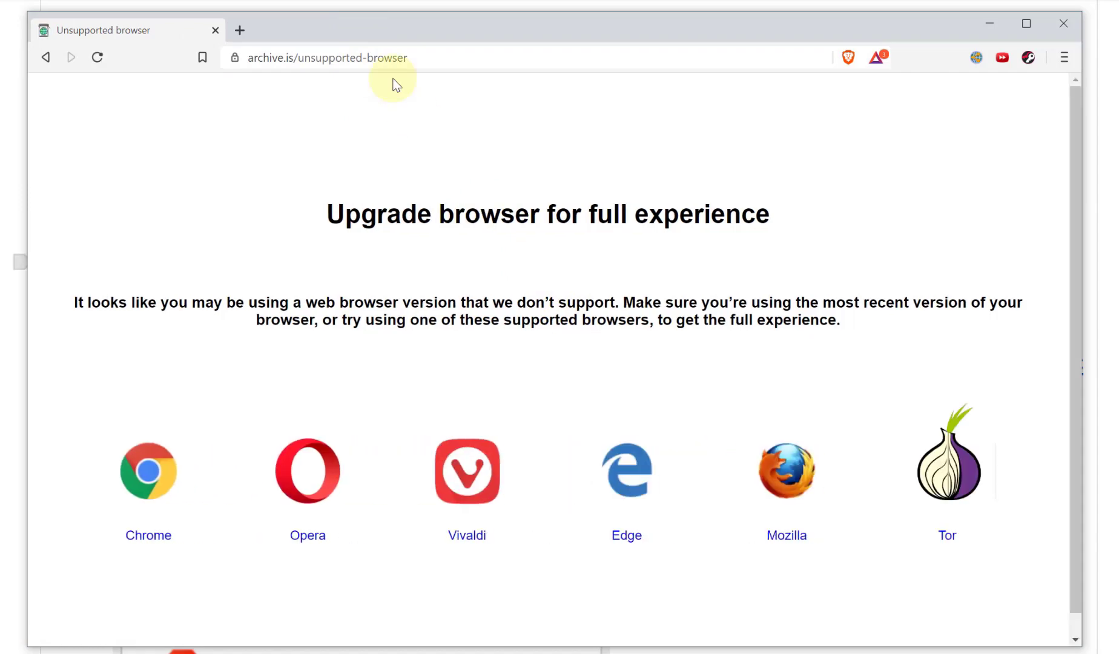
Step: Open archive.vn in a new browser tab to test whether the mirror accepts Brave
{"action": "key", "text": "ctrl+t"}
{"action": "type", "text": "arch"}
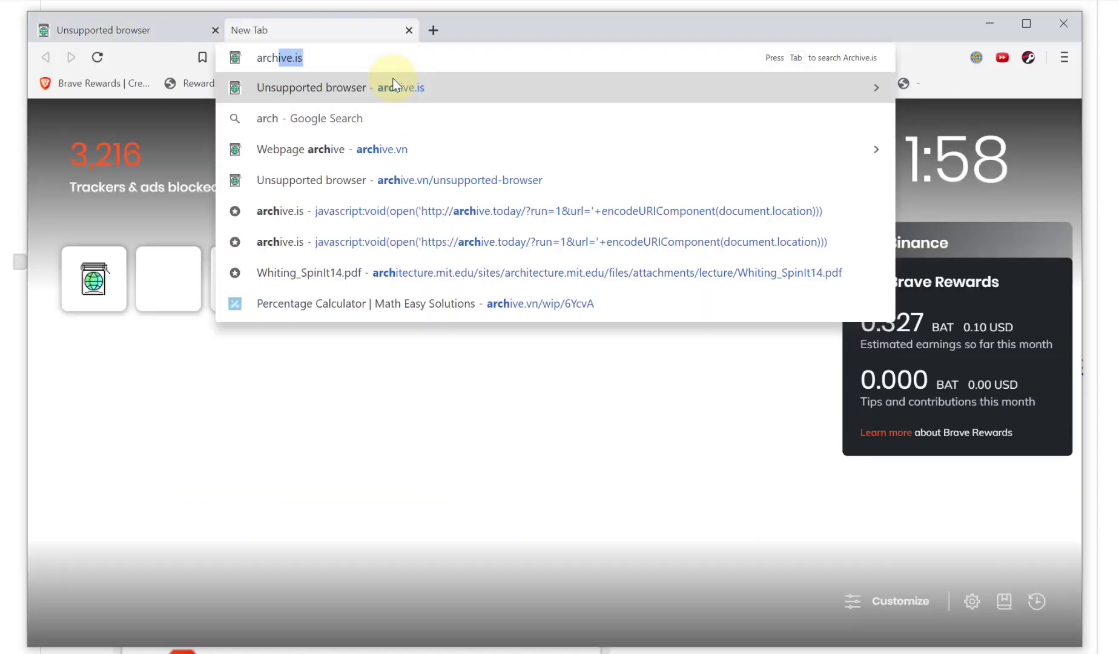
{"action": "type", "text": "ive.vn"}
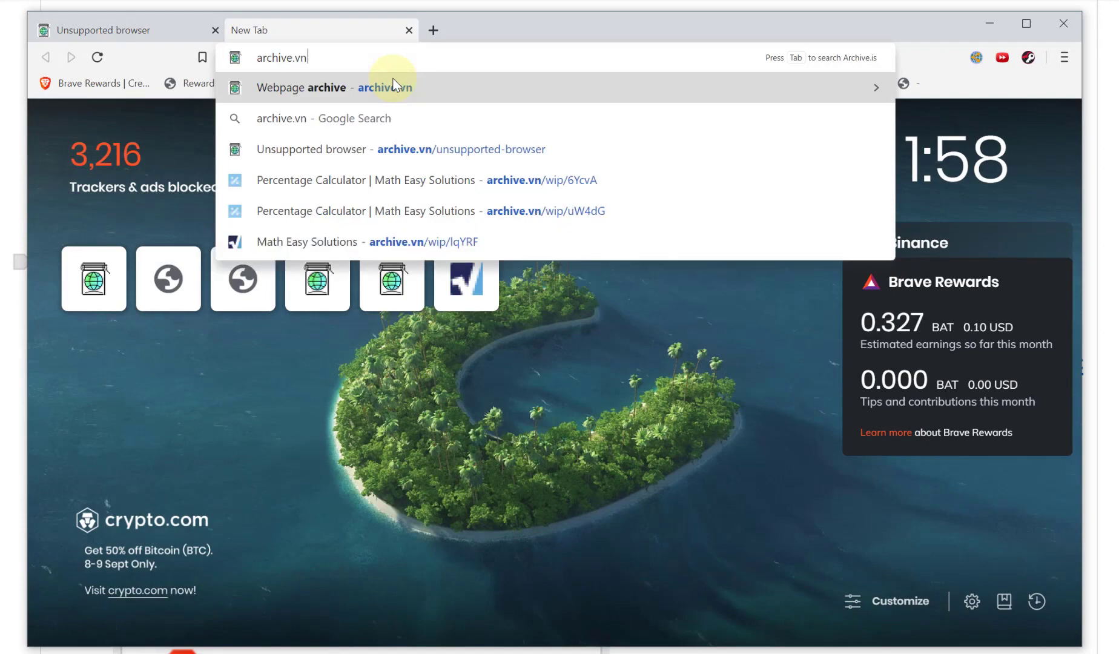
{"action": "key", "text": "Return"}
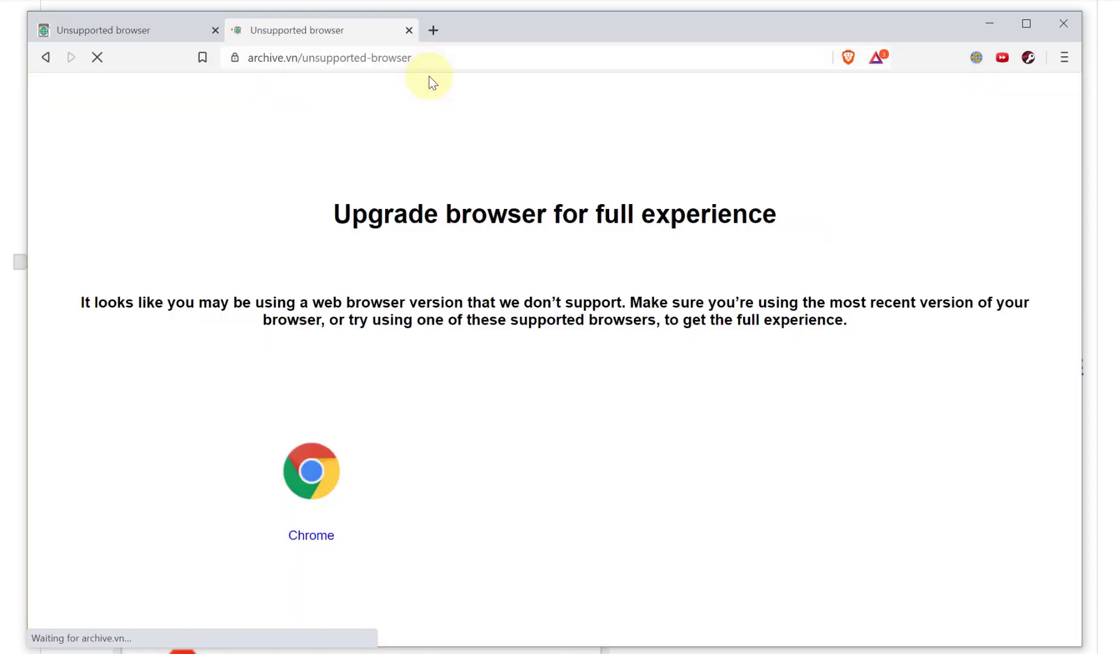
Step: Open archive.today in another new tab to test that mirror as well
{"action": "left_click", "coordinate": [432, 28]}
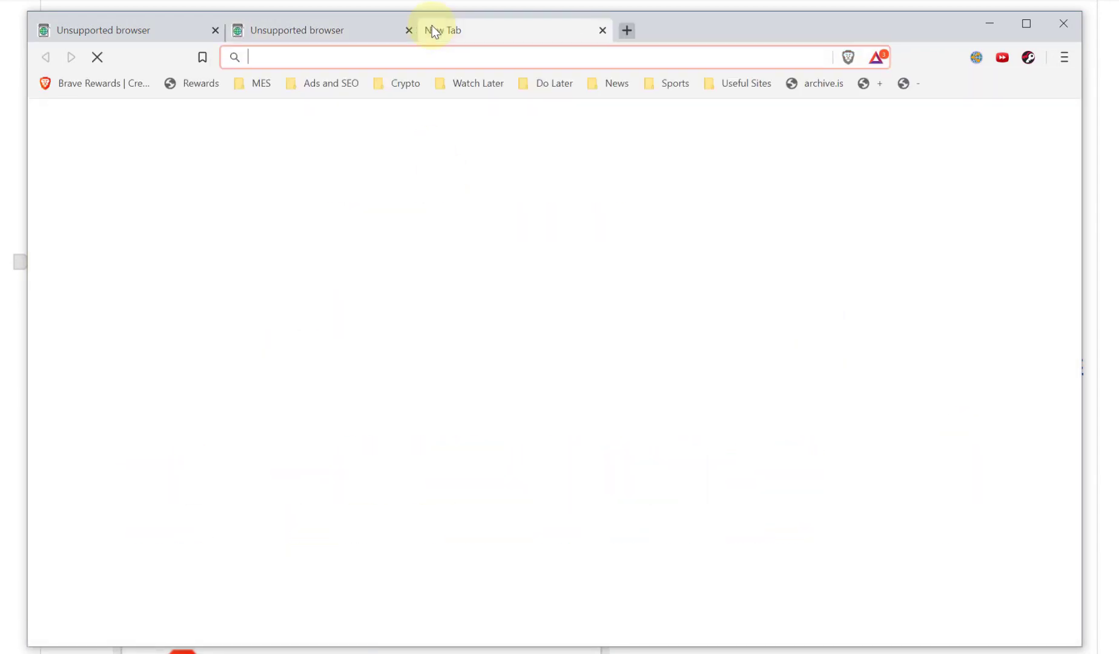
{"action": "type", "text": "archive."}
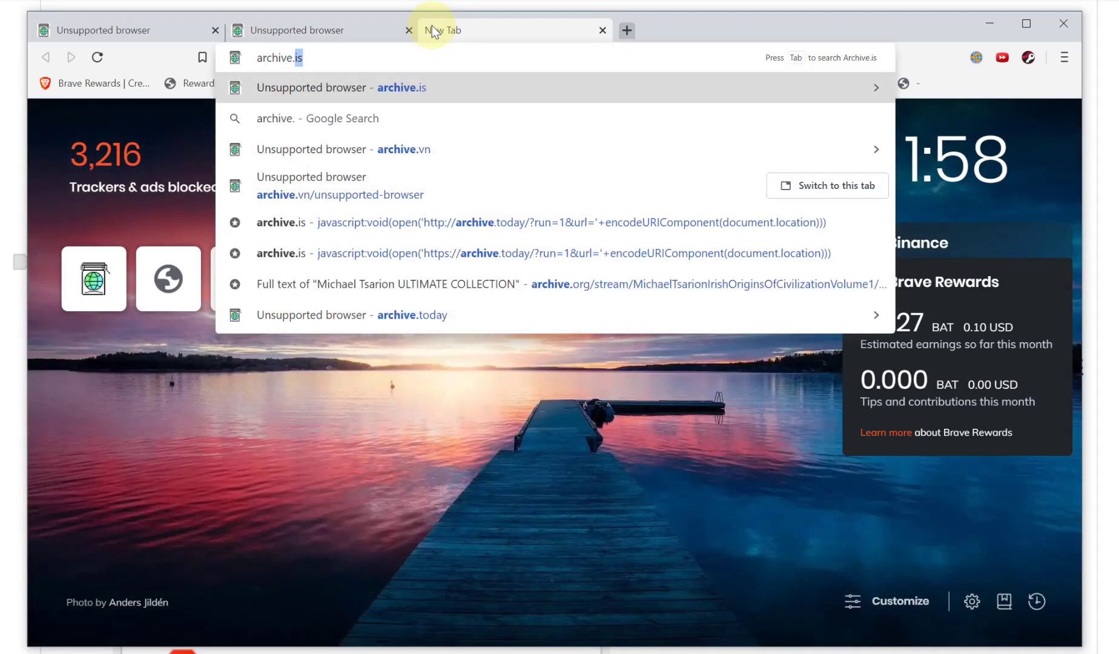
{"action": "type", "text": "today"}
{"action": "key", "text": "Return"}
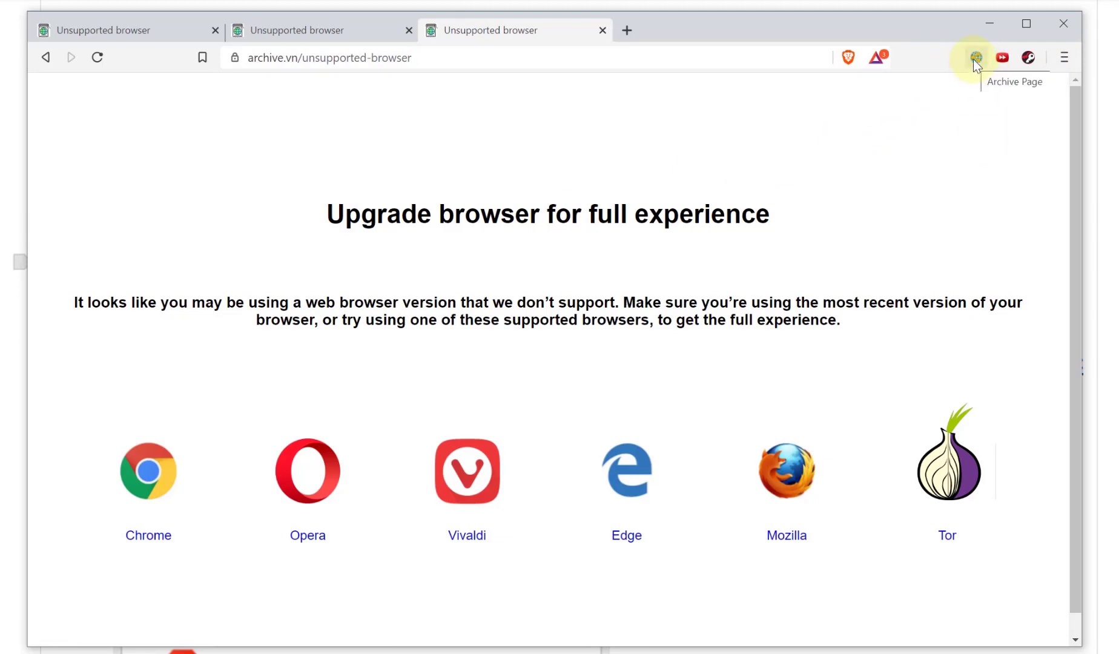
Step: Open percentagecalculator.mes.fm in a new tab and try archiving it with the Archive Page extension
{"action": "left_click", "coordinate": [628, 29]}
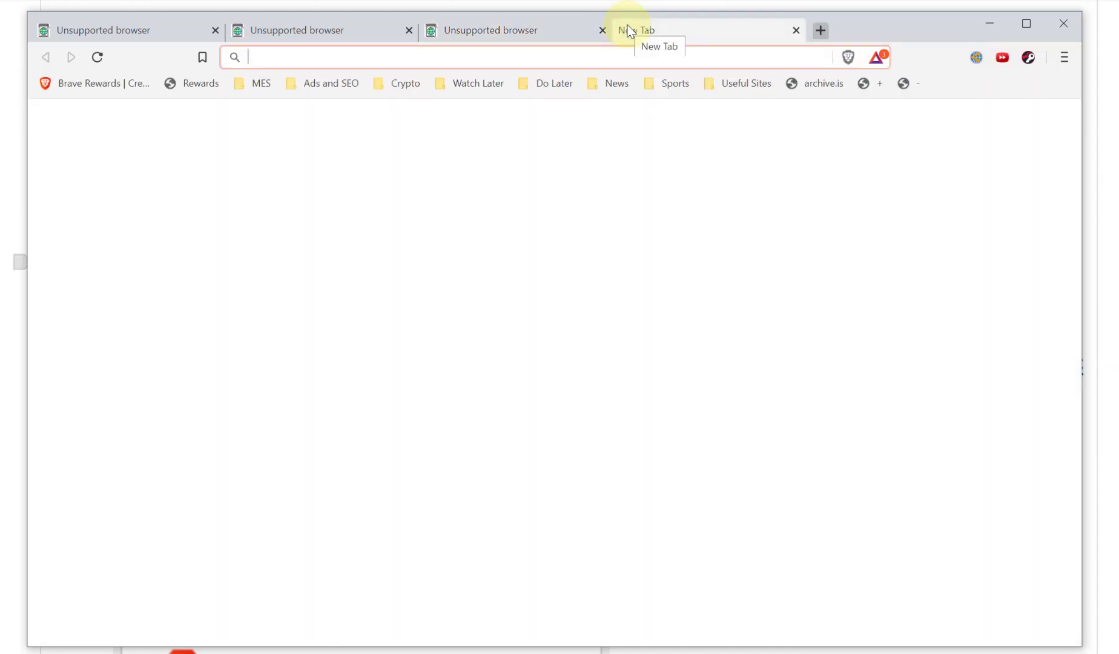
{"action": "type", "text": "perce"}
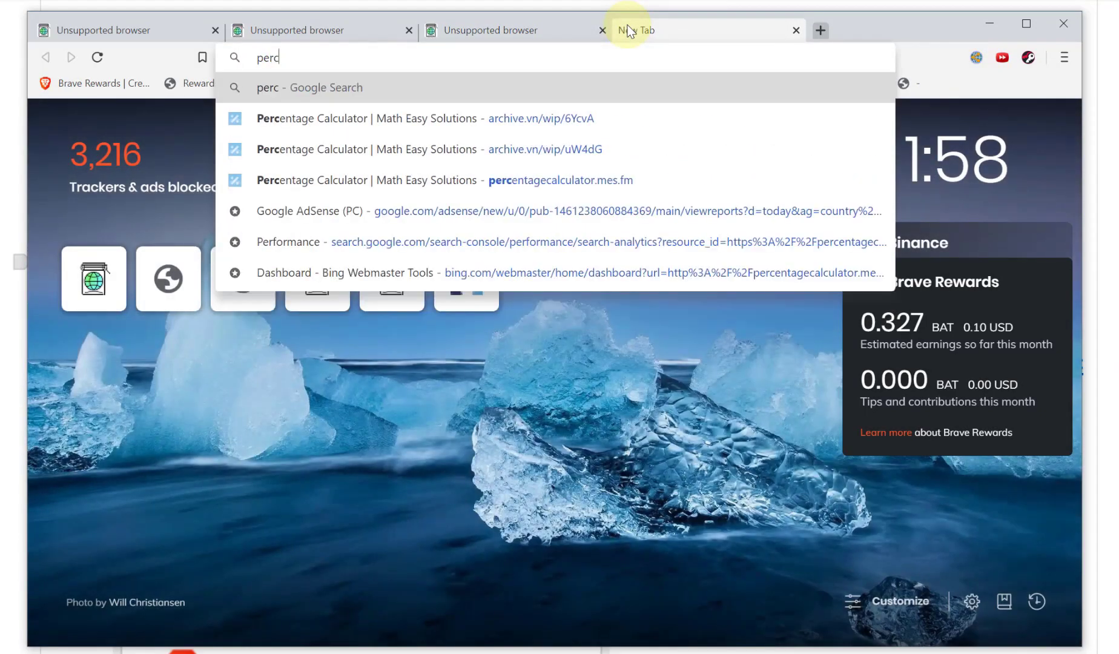
{"action": "key", "text": "Up"}
{"action": "key", "text": "Down"}
{"action": "key", "text": "Down"}
{"action": "key", "text": "Down"}
{"action": "key", "text": "Down"}
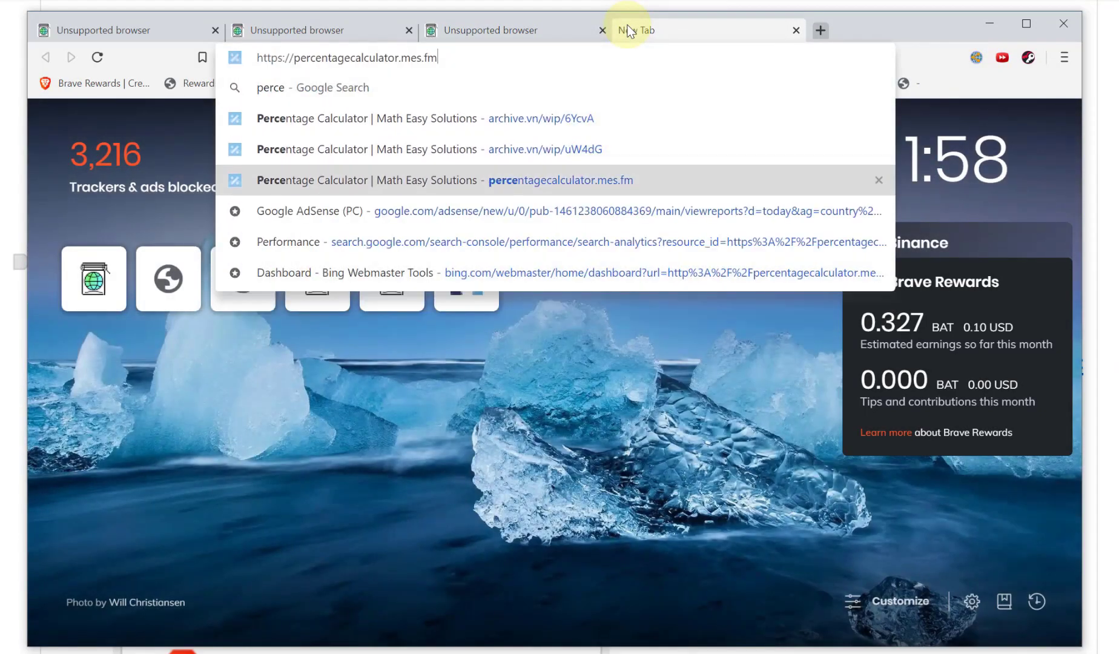
{"action": "key", "text": "Return"}
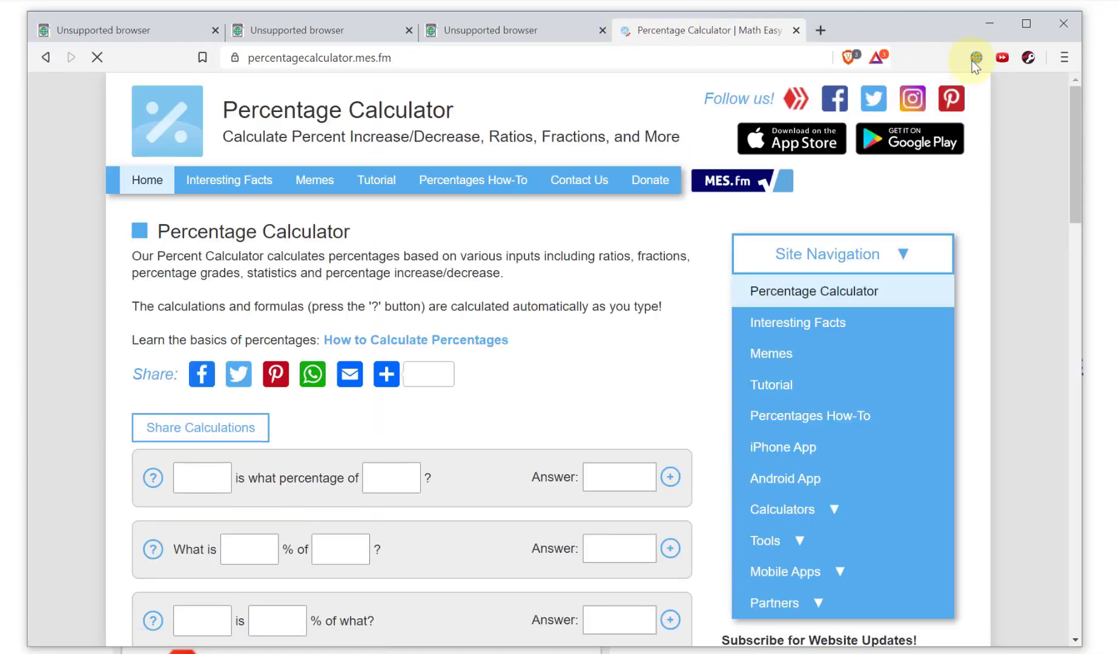
{"action": "left_click", "coordinate": [981, 59]}
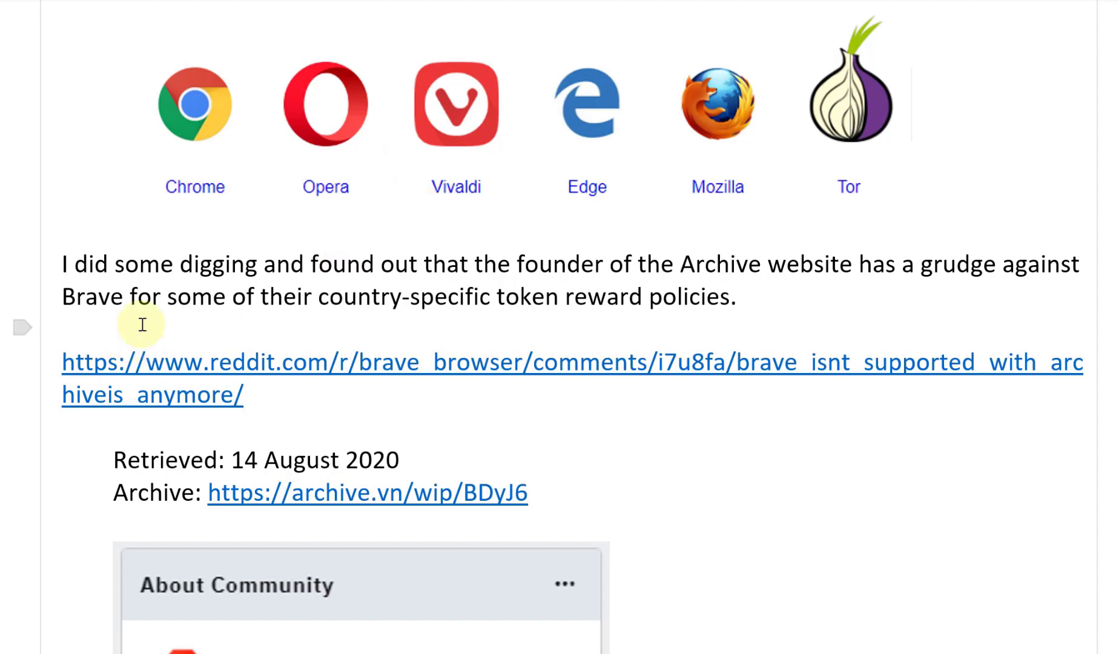
Step: Back in the notes, read the Reddit thread about Brave no longer being supported by Archive.is, including its comments
{"action": "scroll", "coordinate": [680, 320], "scroll_direction": "down", "scroll_amount": 2}
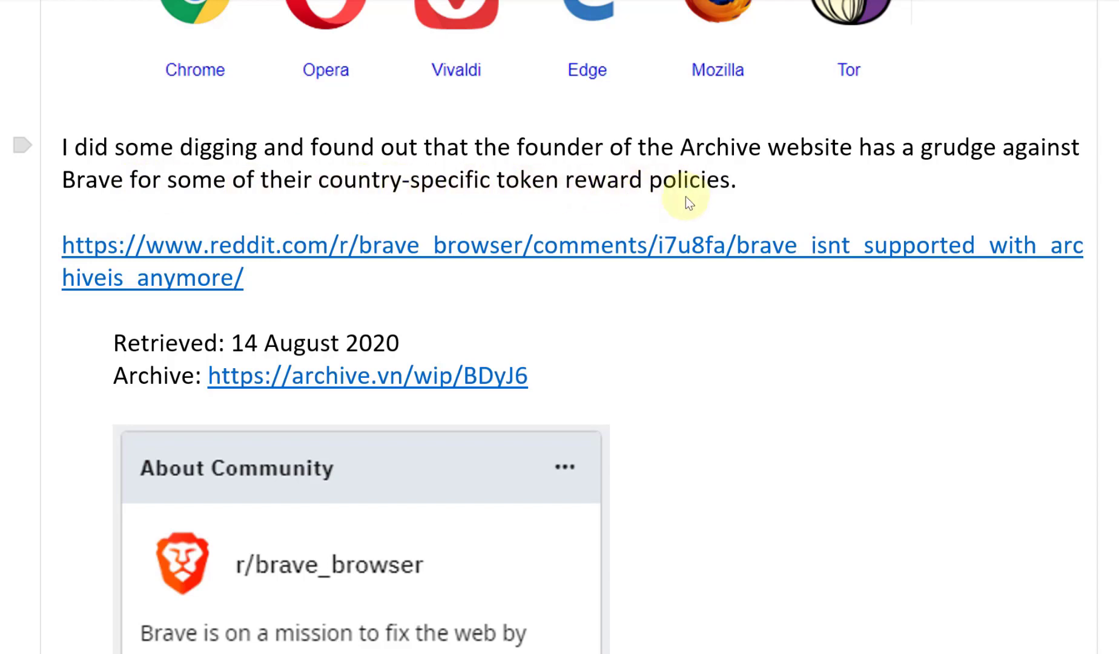
{"action": "scroll", "coordinate": [686, 196], "scroll_direction": "down", "scroll_amount": 2}
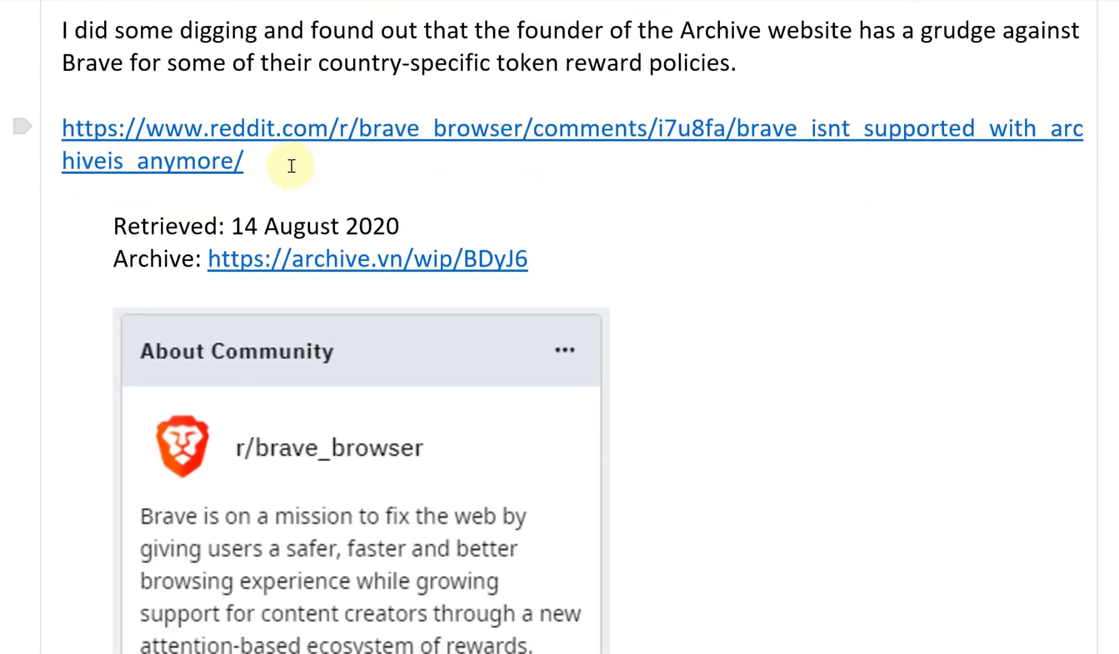
{"action": "scroll", "coordinate": [298, 307], "scroll_direction": "down", "scroll_amount": 2}
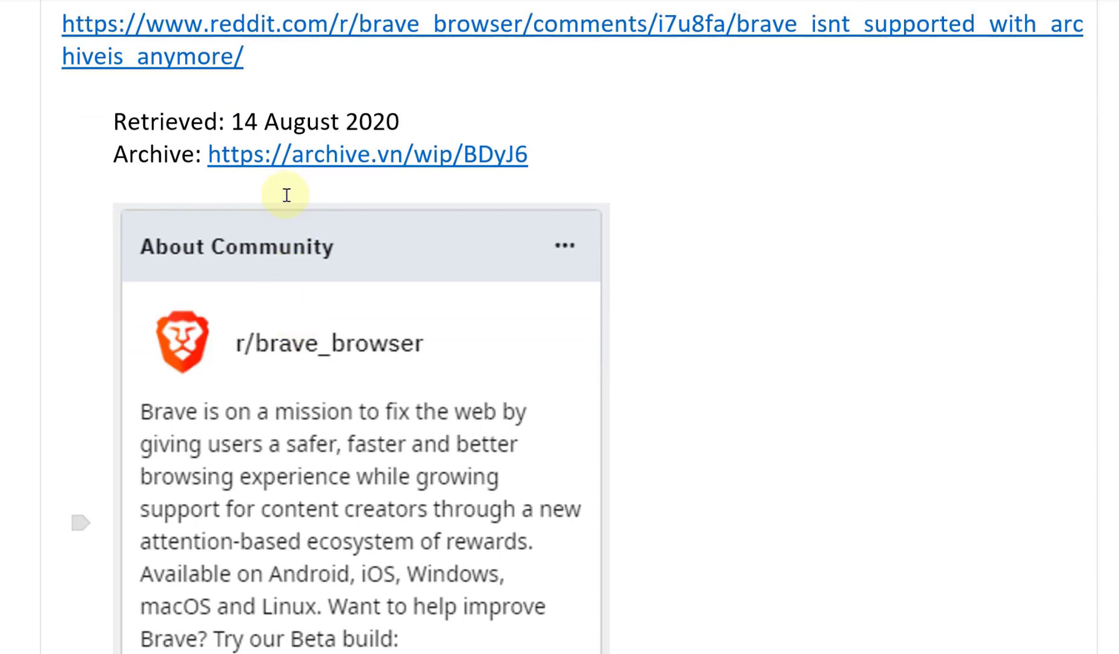
{"action": "scroll", "coordinate": [287, 195], "scroll_direction": "down", "scroll_amount": 10}
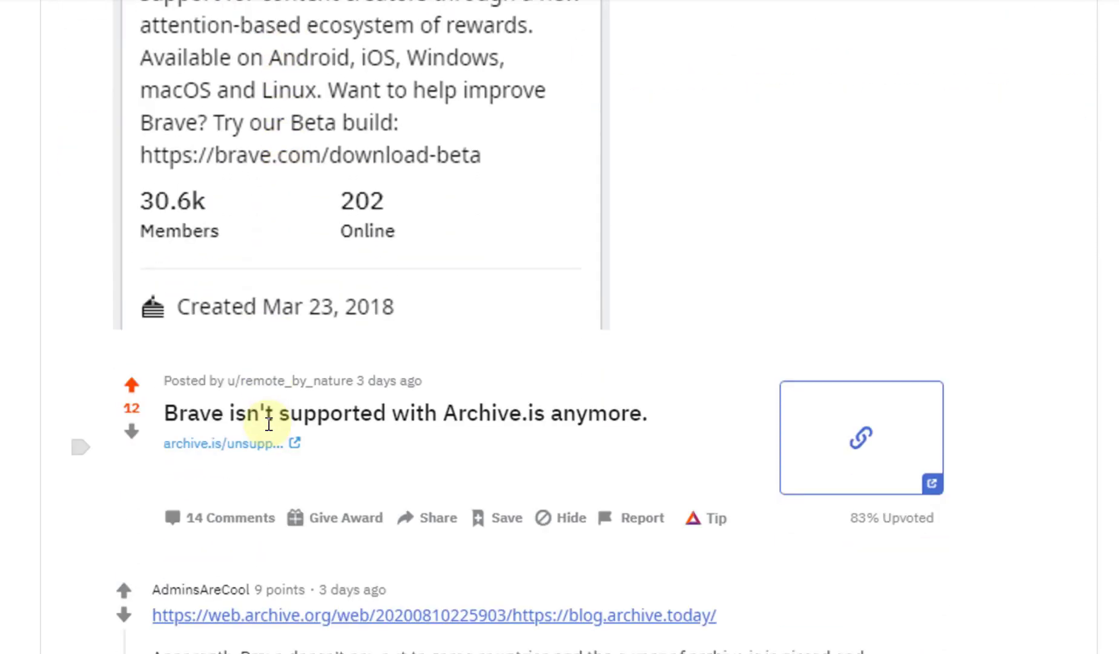
{"action": "scroll", "coordinate": [269, 424], "scroll_direction": "down", "scroll_amount": 1}
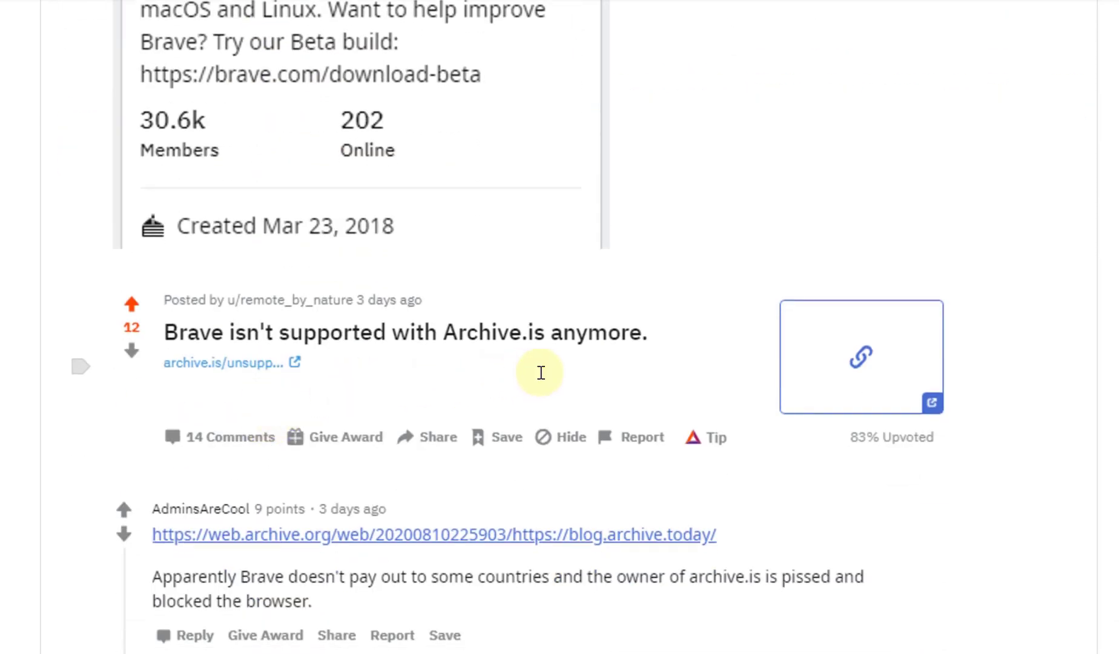
{"action": "scroll", "coordinate": [547, 371], "scroll_direction": "down", "scroll_amount": 3}
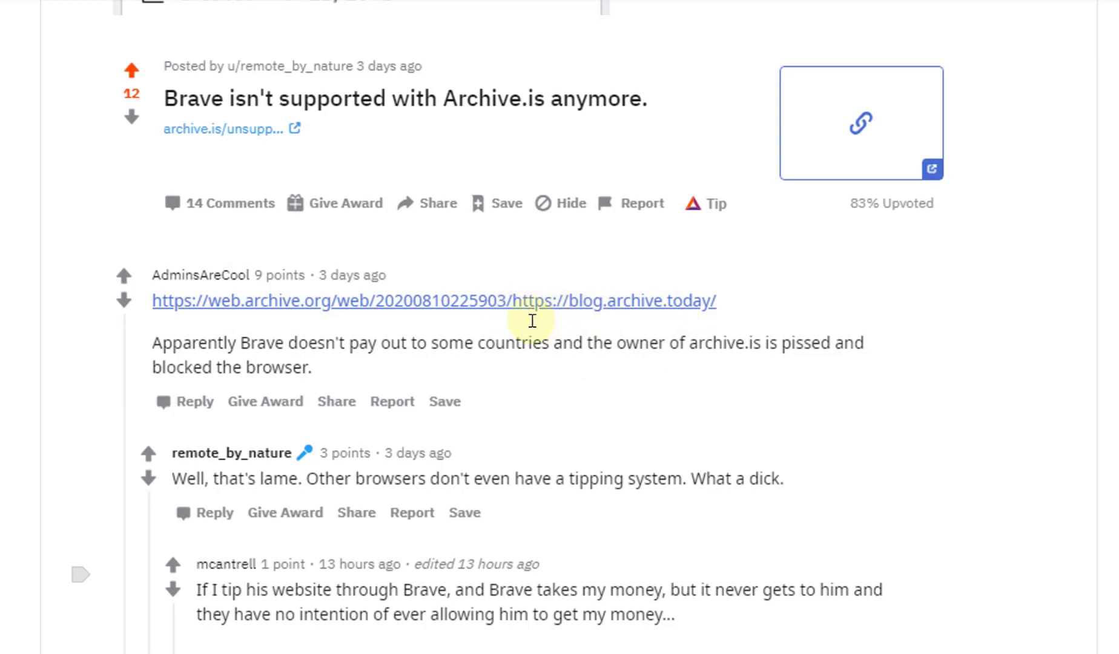
{"action": "scroll", "coordinate": [284, 315], "scroll_direction": "down", "scroll_amount": 2}
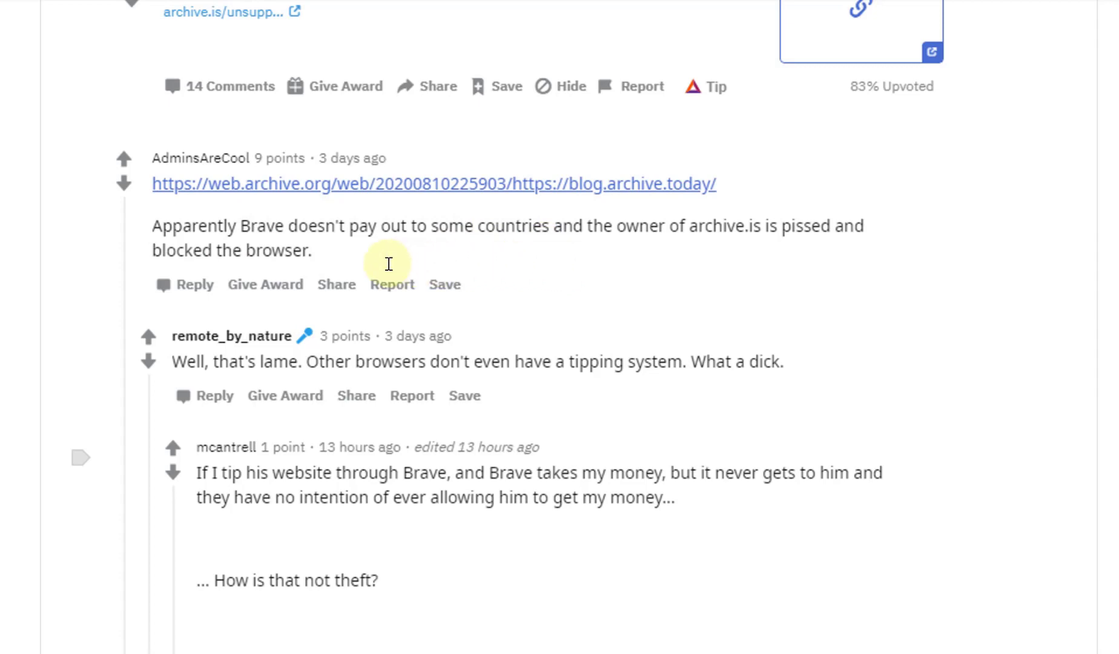
{"action": "scroll", "coordinate": [393, 259], "scroll_direction": "down", "scroll_amount": 4}
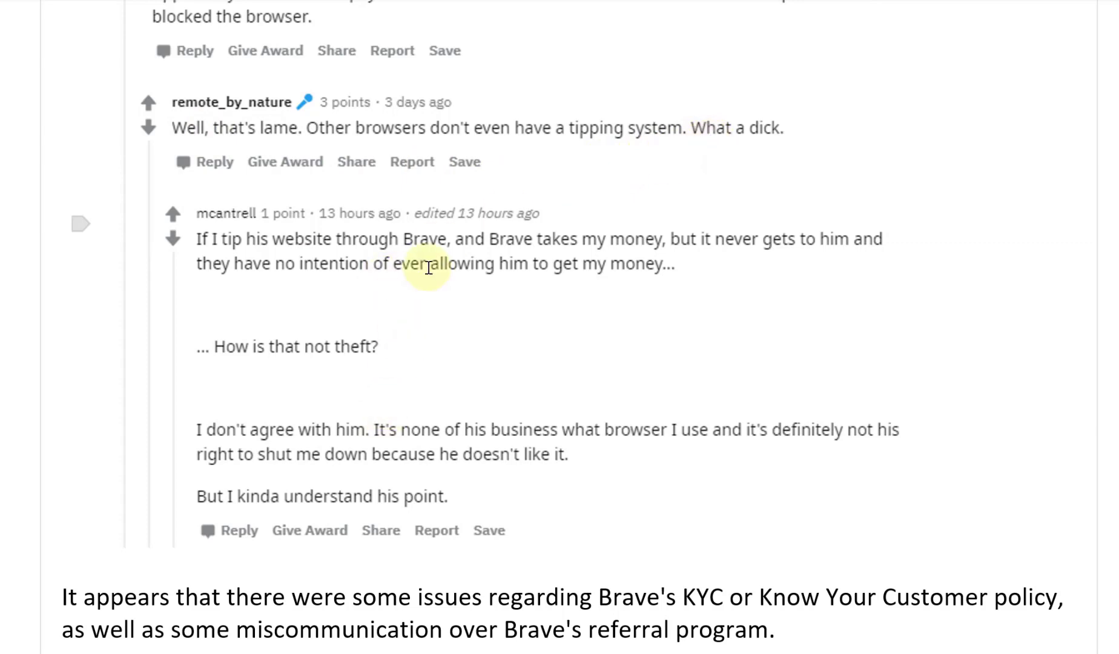
{"action": "scroll", "coordinate": [429, 262], "scroll_direction": "down", "scroll_amount": 2}
{"action": "scroll", "coordinate": [453, 265], "scroll_direction": "down", "scroll_amount": 2}
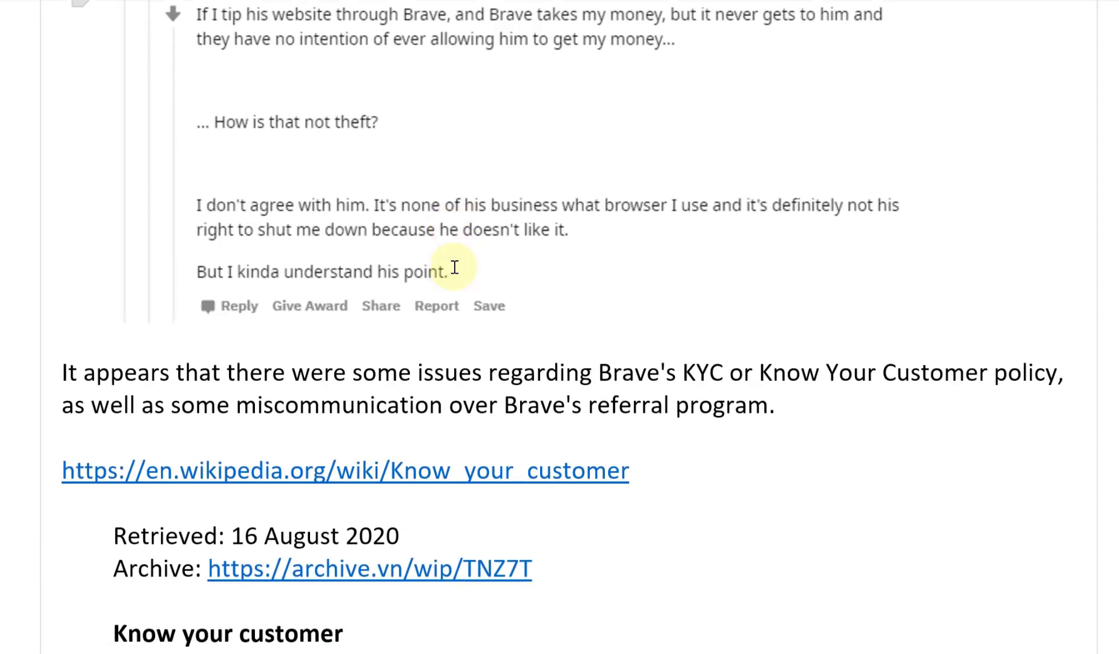
Step: Read the paragraph on Brave's KYC policy and referral program along with the quoted Wikipedia definition of "Know your customer"
{"action": "scroll", "coordinate": [422, 238], "scroll_direction": "down", "scroll_amount": 2}
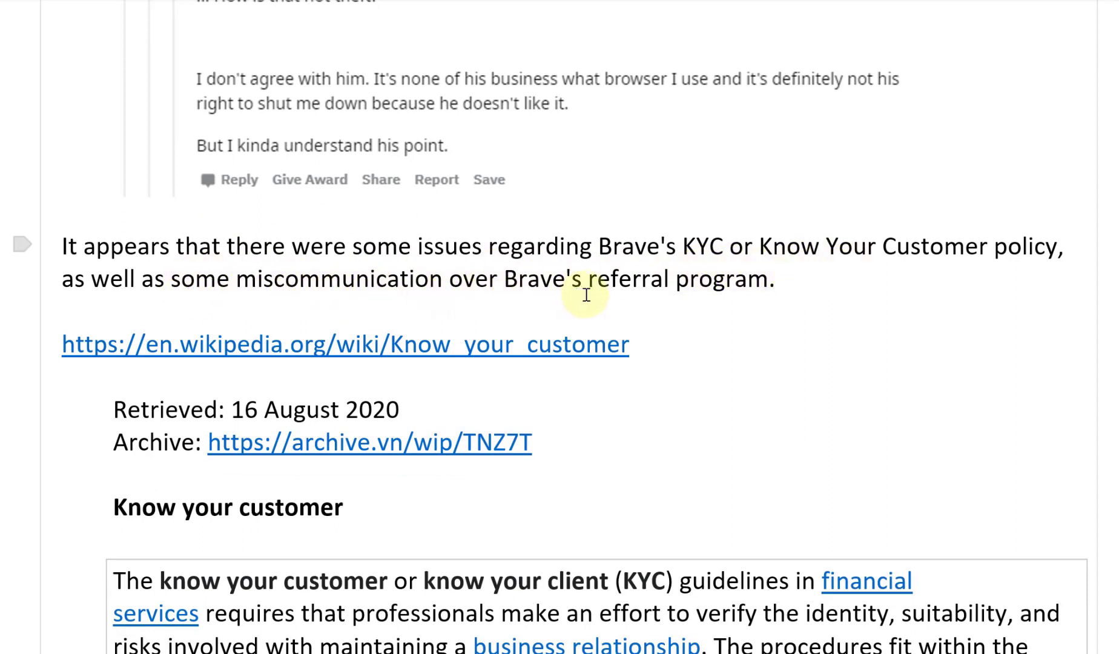
{"action": "scroll", "coordinate": [694, 283], "scroll_direction": "down", "scroll_amount": 3}
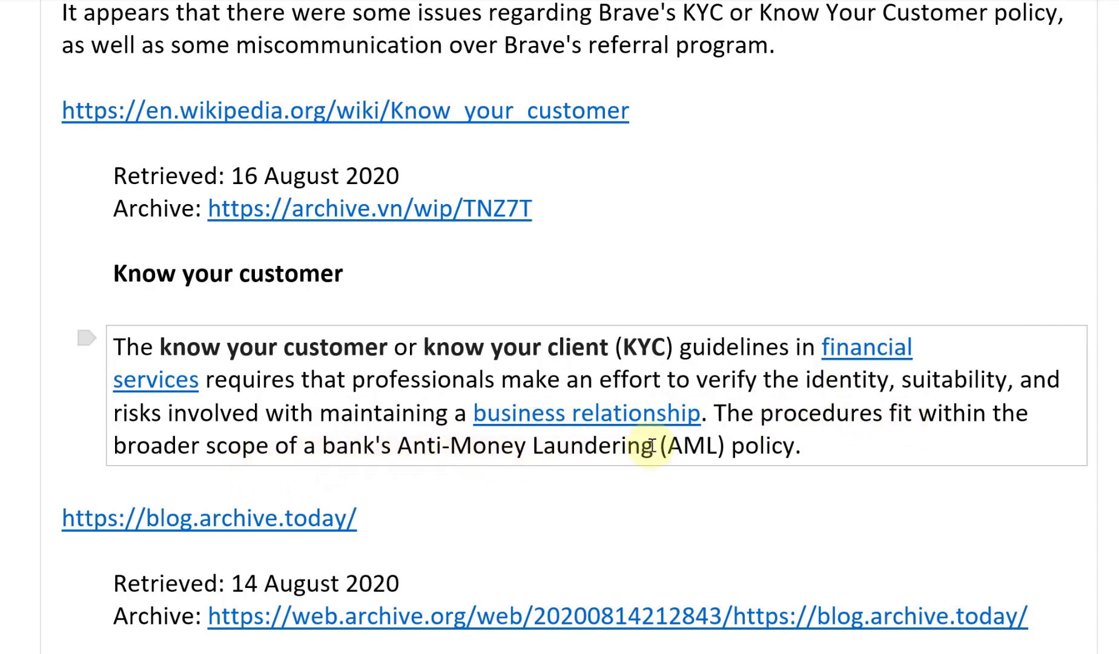
{"action": "scroll", "coordinate": [630, 387], "scroll_direction": "down", "scroll_amount": 2}
{"action": "scroll", "coordinate": [424, 254], "scroll_direction": "up", "scroll_amount": 5}
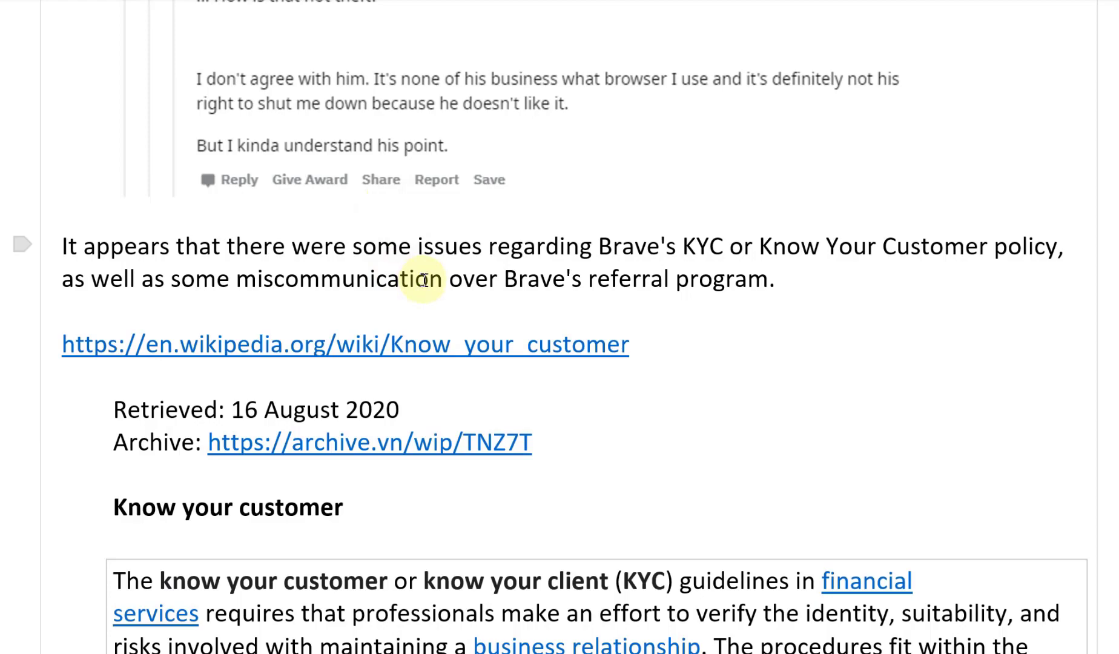
{"action": "scroll", "coordinate": [423, 280], "scroll_direction": "down", "scroll_amount": 4}
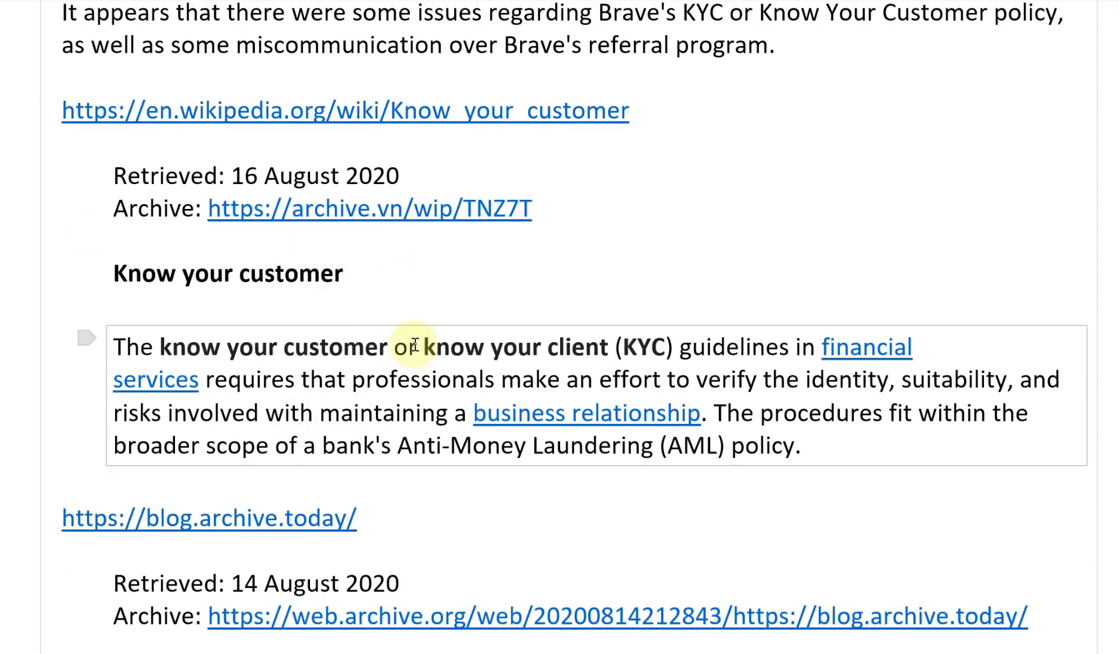
{"action": "scroll", "coordinate": [739, 304], "scroll_direction": "up", "scroll_amount": 2}
Step: Read the quoted blog.archive.today posts about the unsupported browser check and the alleged Brave scam, rechecking the related Reddit comments above
{"action": "scroll", "coordinate": [739, 305], "scroll_direction": "down", "scroll_amount": 6}
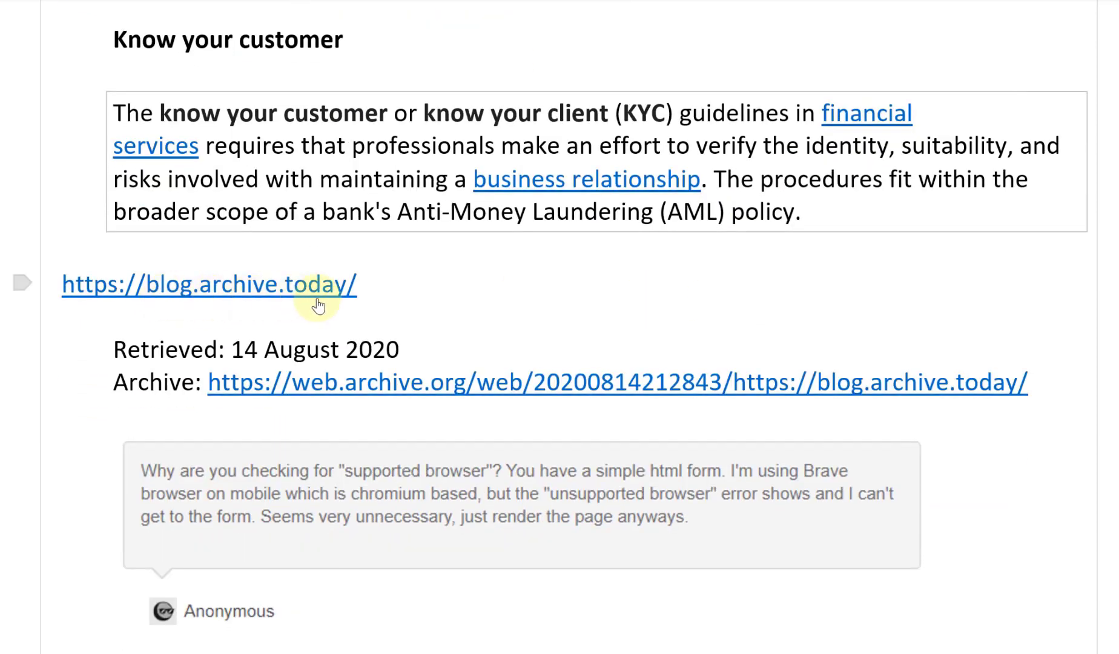
{"action": "scroll", "coordinate": [315, 303], "scroll_direction": "down", "scroll_amount": 2}
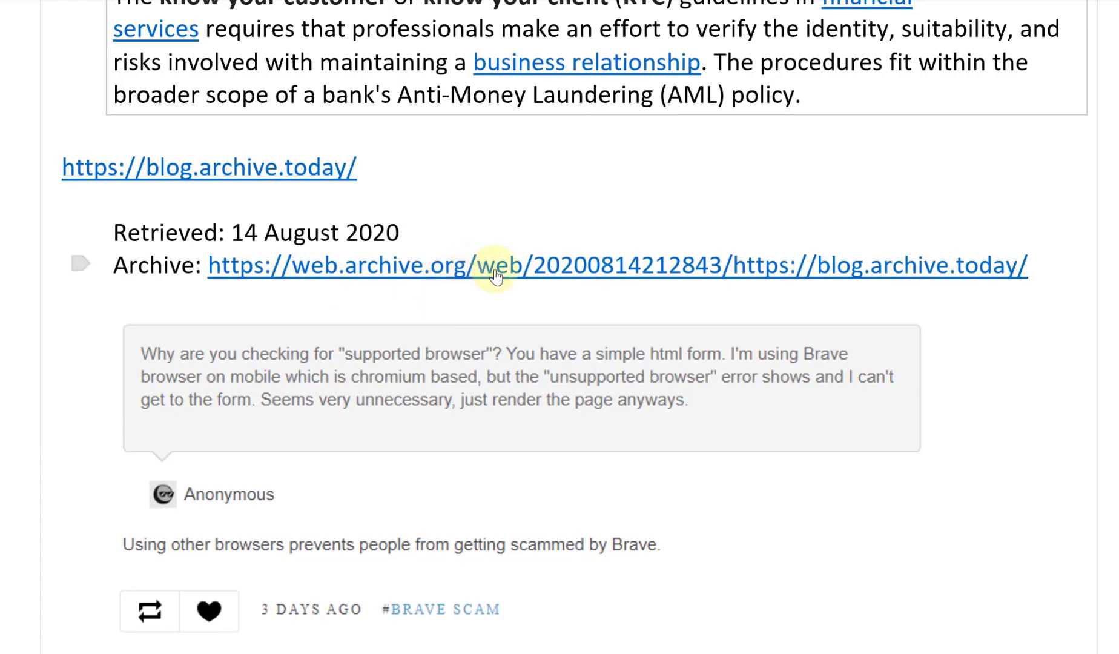
{"action": "scroll", "coordinate": [583, 279], "scroll_direction": "up", "scroll_amount": 10}
{"action": "scroll", "coordinate": [584, 280], "scroll_direction": "up", "scroll_amount": 8}
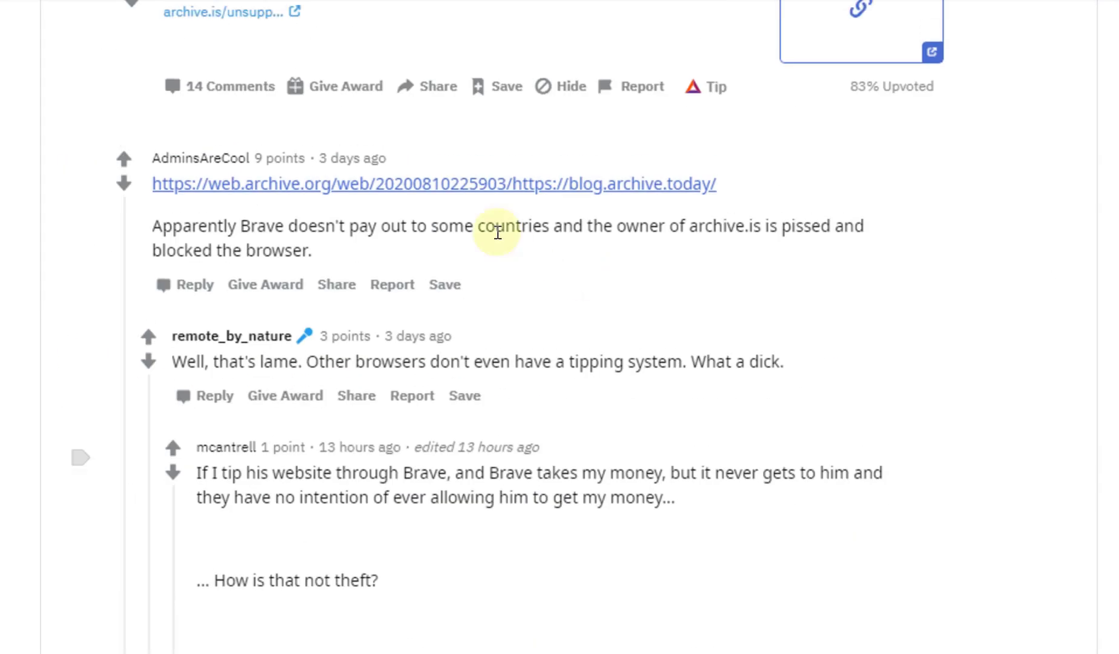
{"action": "scroll", "coordinate": [453, 182], "scroll_direction": "down", "scroll_amount": 17}
{"action": "scroll", "coordinate": [454, 184], "scroll_direction": "down", "scroll_amount": 4}
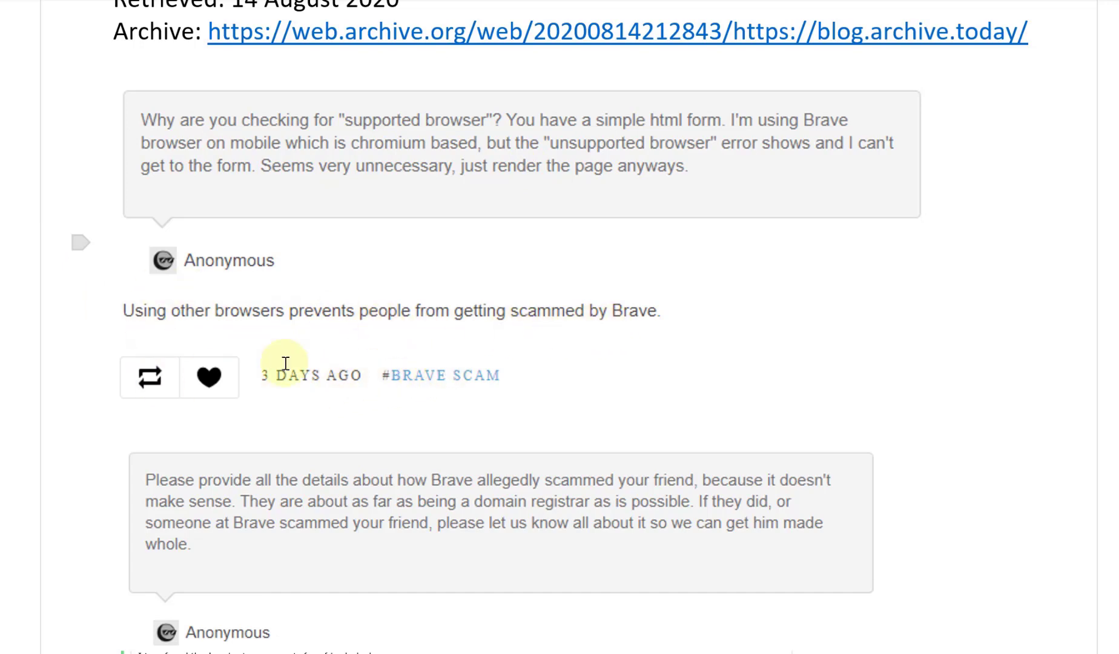
{"action": "scroll", "coordinate": [206, 252], "scroll_direction": "down", "scroll_amount": 4}
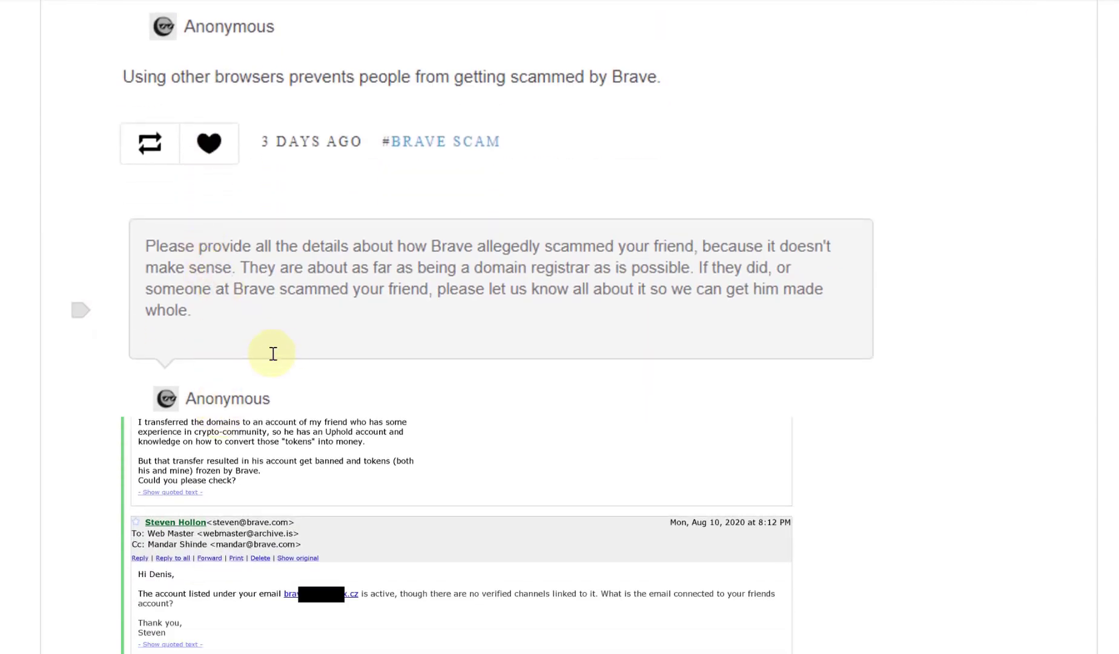
{"action": "scroll", "coordinate": [566, 261], "scroll_direction": "down", "scroll_amount": 2}
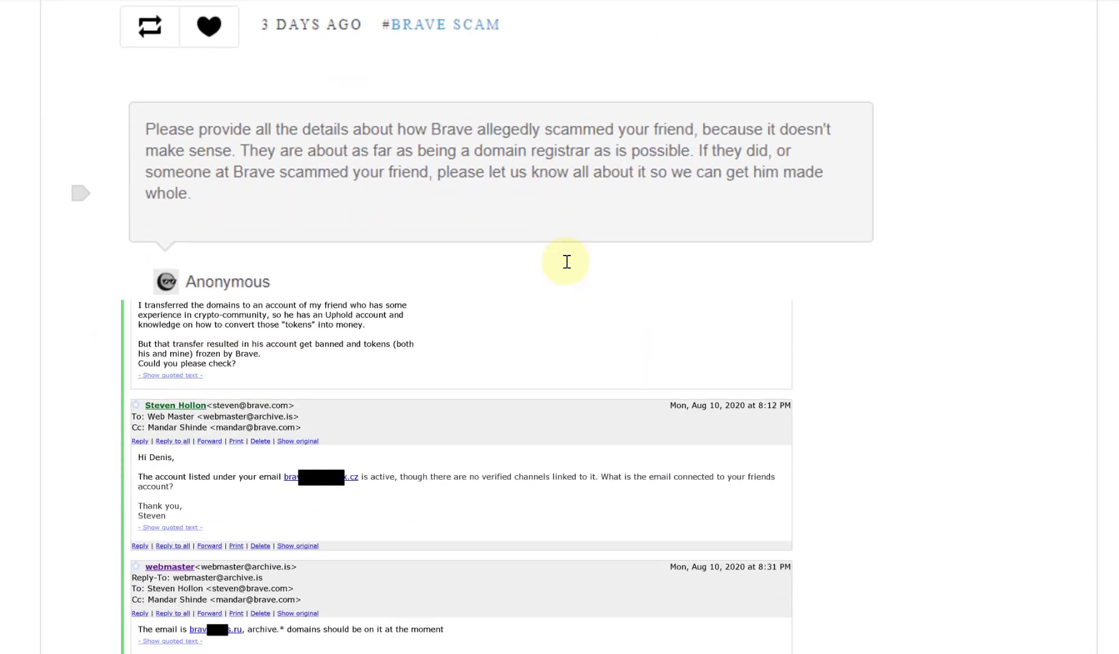
Step: Review the email exchange between the archive.is webmaster and Brave staff about the referral program, account ownership and KYC, through to its end
{"action": "scroll", "coordinate": [545, 215], "scroll_direction": "down", "scroll_amount": 2}
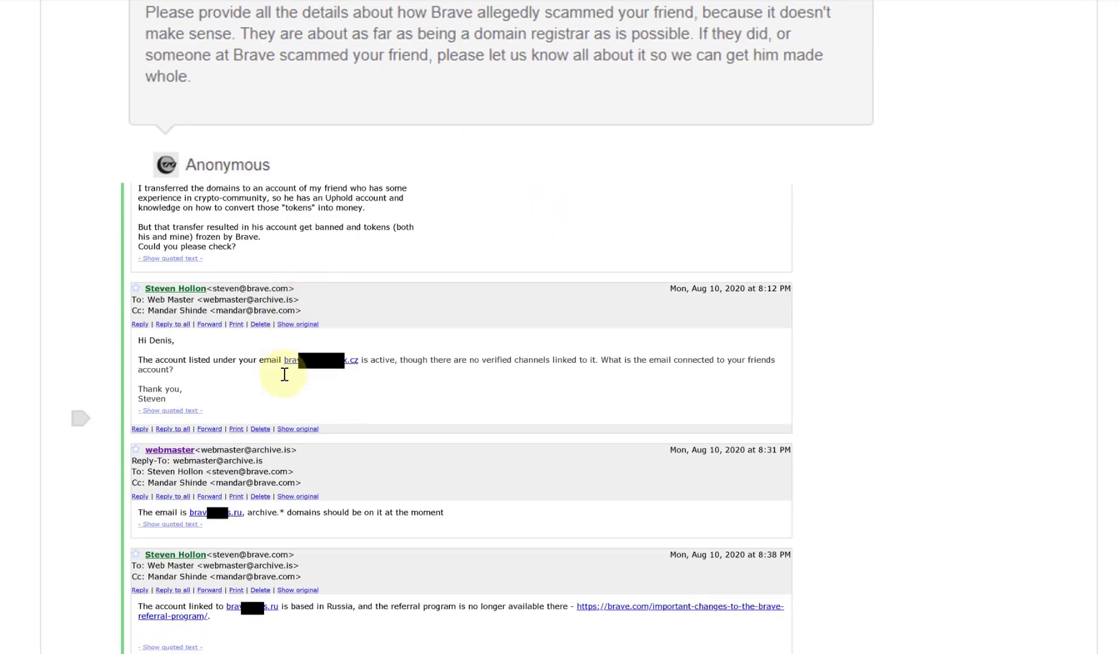
{"action": "scroll", "coordinate": [290, 300], "scroll_direction": "down", "scroll_amount": 4}
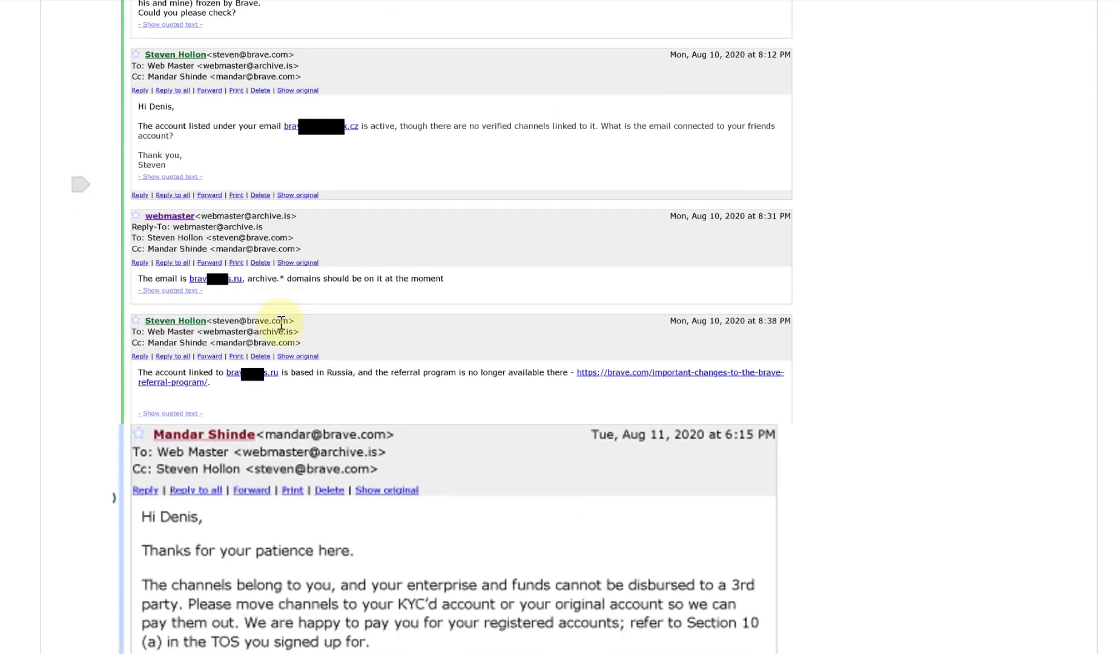
{"action": "scroll", "coordinate": [282, 323], "scroll_direction": "down", "scroll_amount": 2}
{"action": "scroll", "coordinate": [281, 324], "scroll_direction": "down", "scroll_amount": 2}
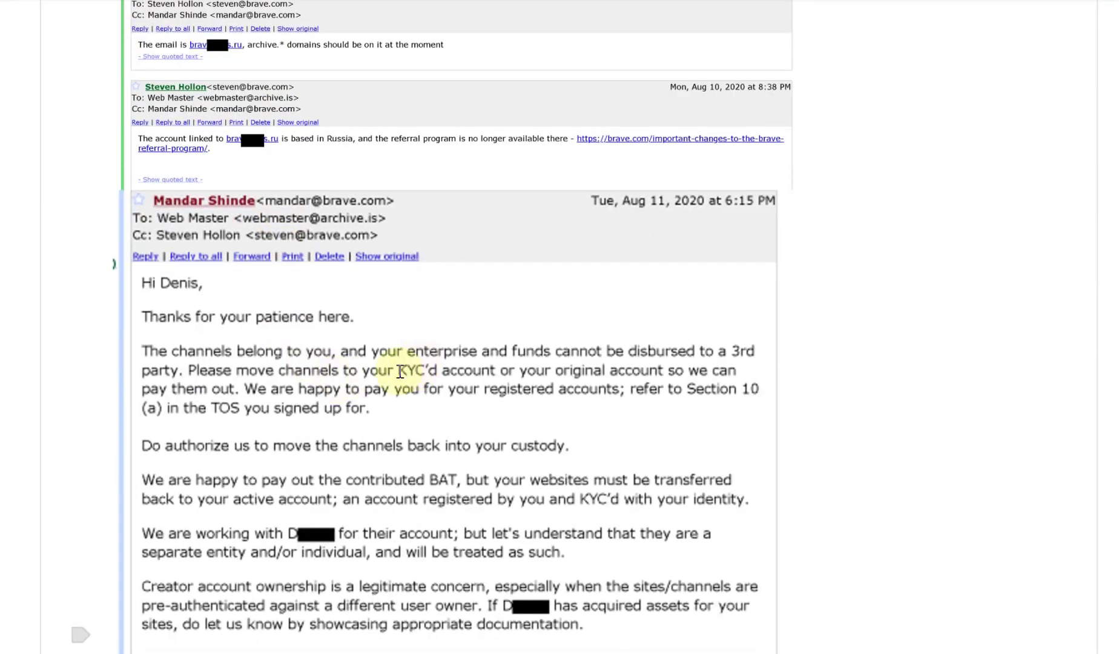
{"action": "scroll", "coordinate": [401, 371], "scroll_direction": "down", "scroll_amount": 4}
{"action": "scroll", "coordinate": [399, 372], "scroll_direction": "down", "scroll_amount": 4}
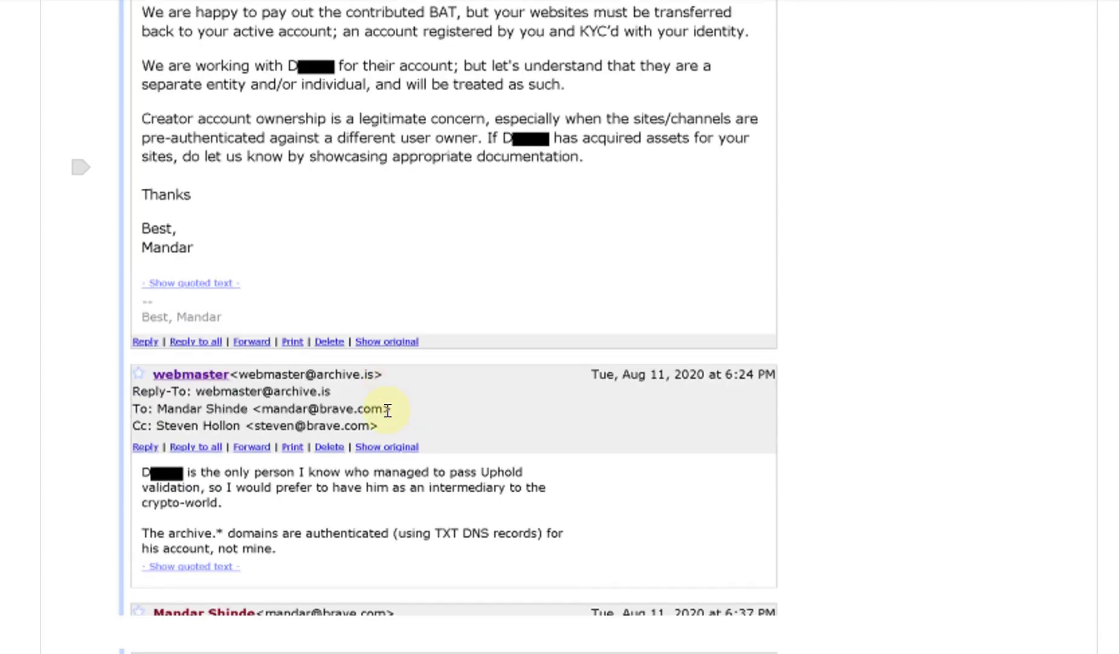
{"action": "scroll", "coordinate": [381, 411], "scroll_direction": "down", "scroll_amount": 6}
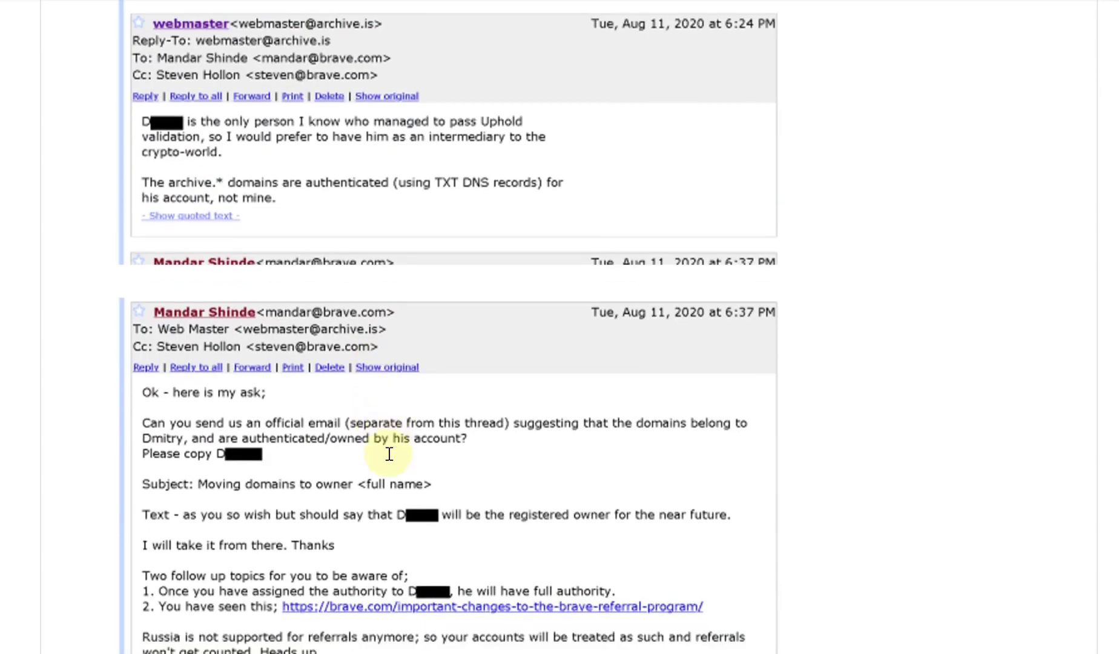
{"action": "scroll", "coordinate": [387, 455], "scroll_direction": "down", "scroll_amount": 12}
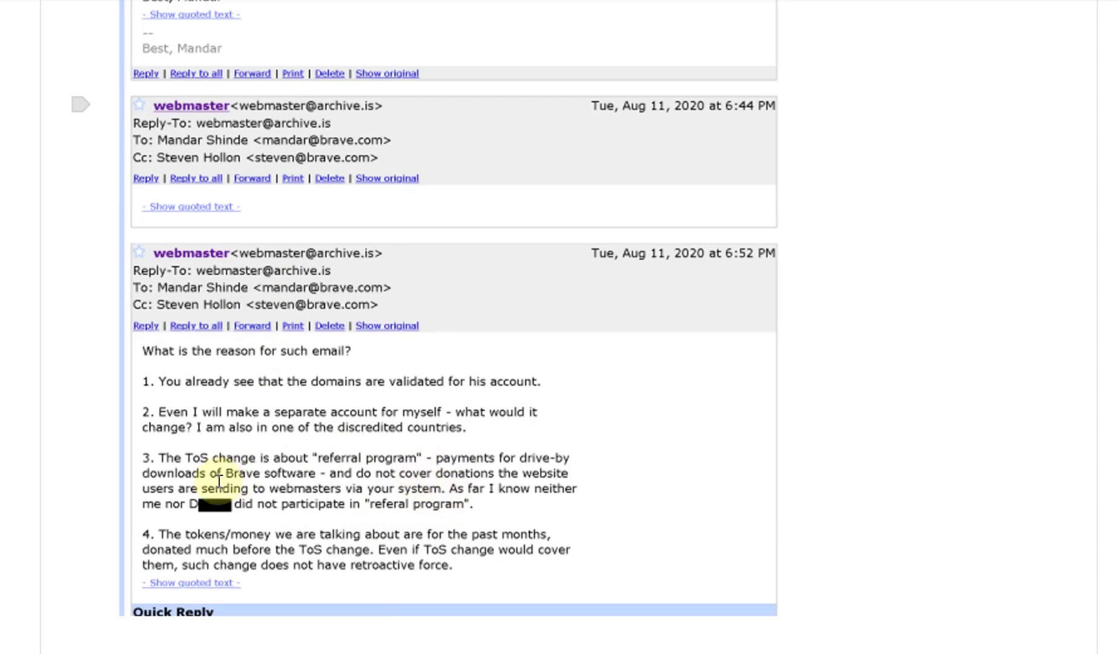
{"action": "scroll", "coordinate": [267, 478], "scroll_direction": "down", "scroll_amount": 2}
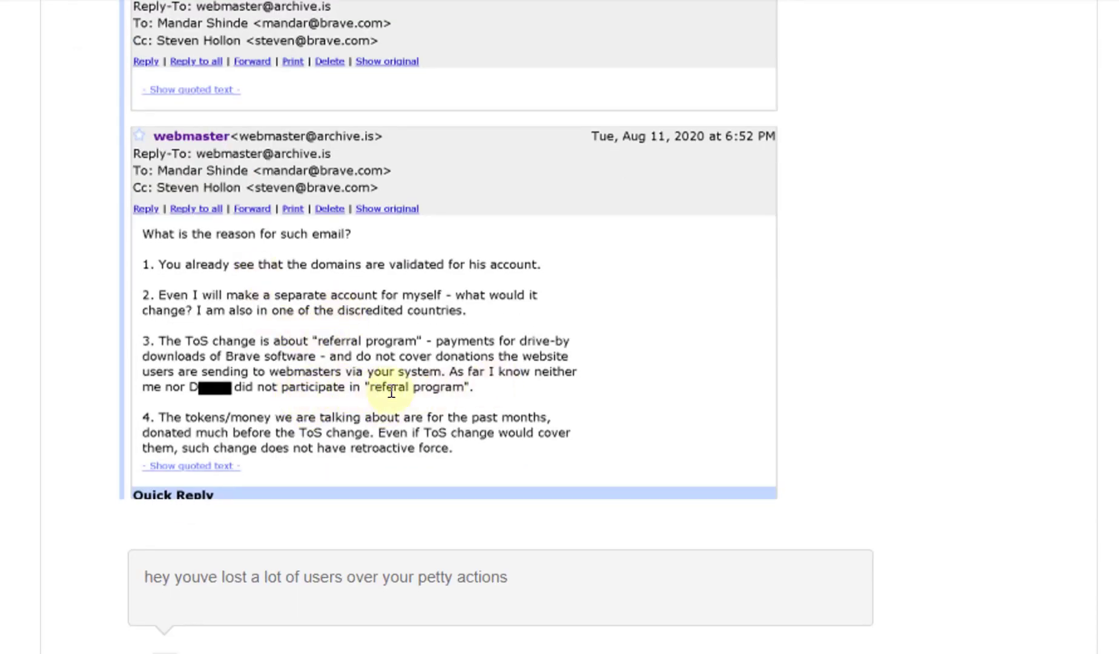
{"action": "scroll", "coordinate": [442, 390], "scroll_direction": "up", "scroll_amount": 2}
{"action": "scroll", "coordinate": [442, 390], "scroll_direction": "up", "scroll_amount": 6}
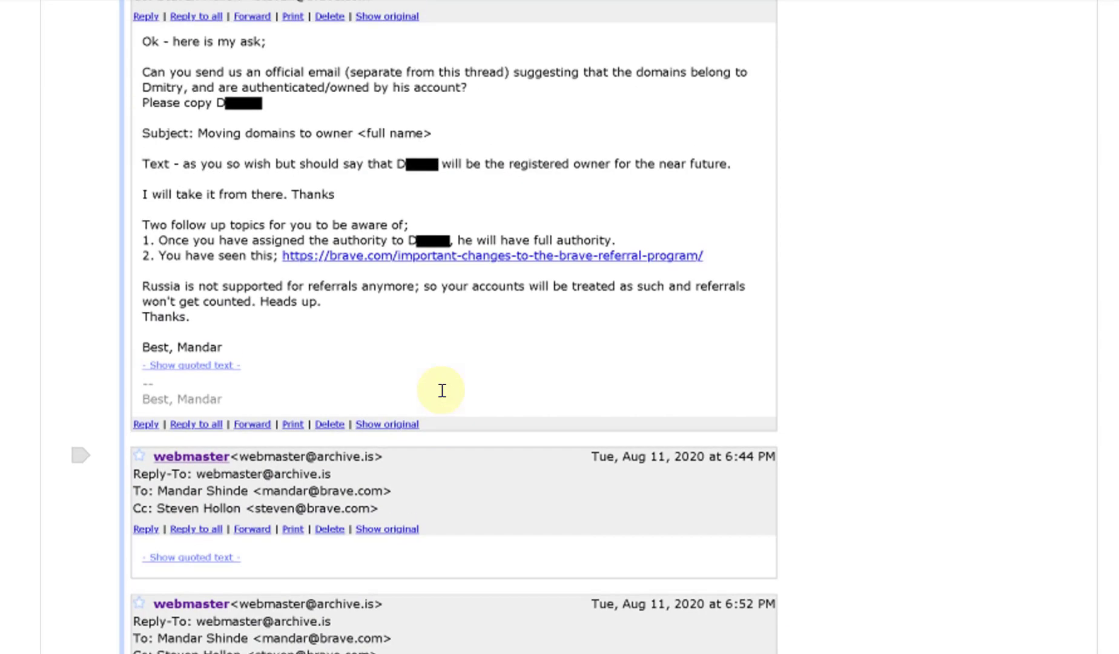
{"action": "scroll", "coordinate": [443, 275], "scroll_direction": "up", "scroll_amount": 10}
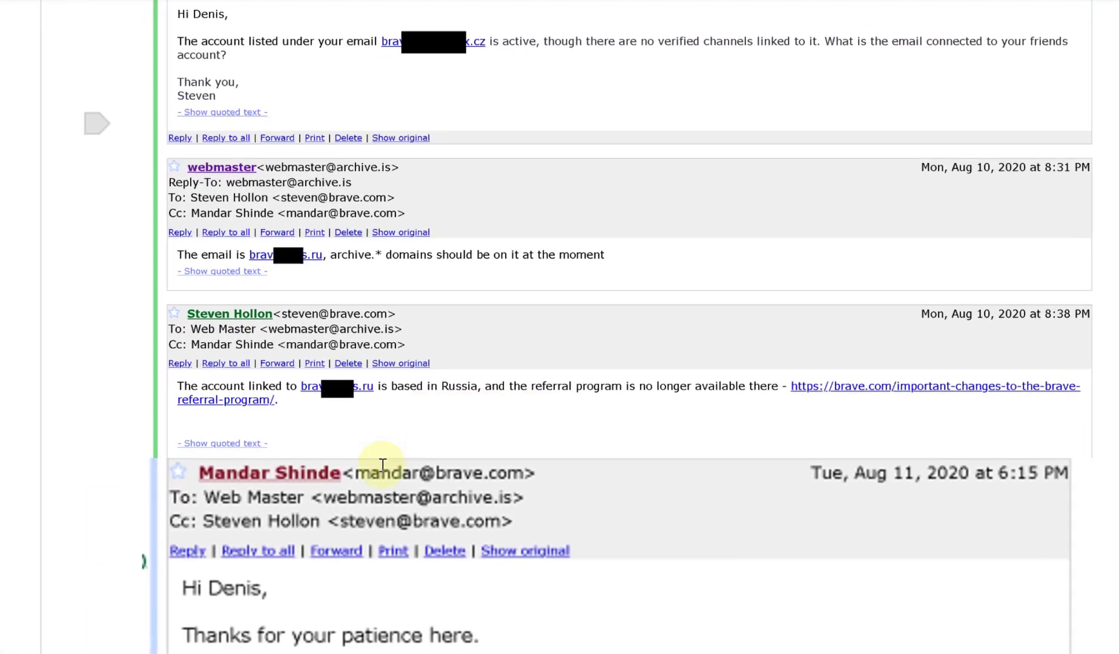
{"action": "scroll", "coordinate": [382, 464], "scroll_direction": "down", "scroll_amount": 10}
{"action": "scroll", "coordinate": [382, 465], "scroll_direction": "down", "scroll_amount": 20}
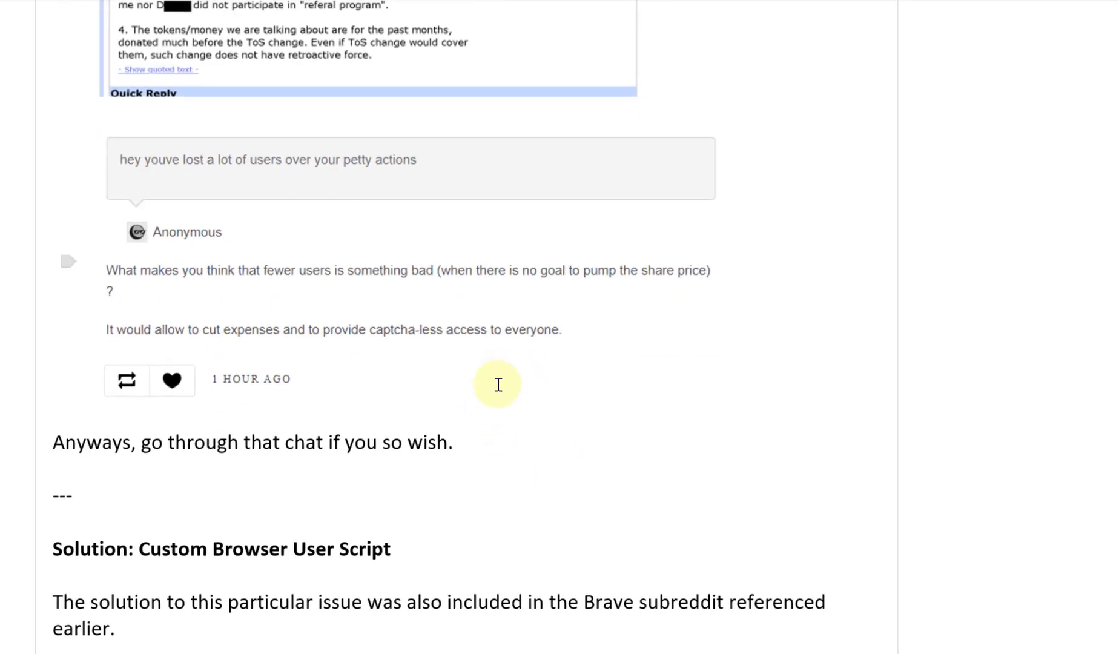
Step: Read the "Solution: Custom Browser User Script" section and its Reddit comments on the Pastebin userscript, ViolentMonkey and the Greasy Fork install option
{"action": "scroll", "coordinate": [445, 442], "scroll_direction": "down", "scroll_amount": 3}
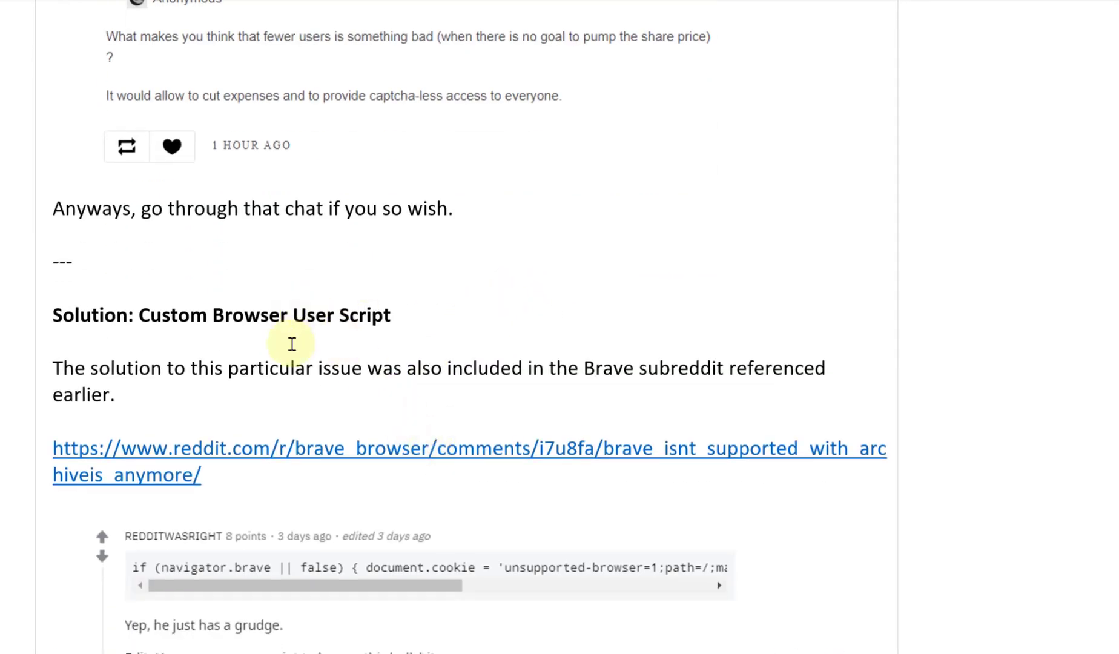
{"action": "scroll", "coordinate": [292, 345], "scroll_direction": "down", "scroll_amount": 2}
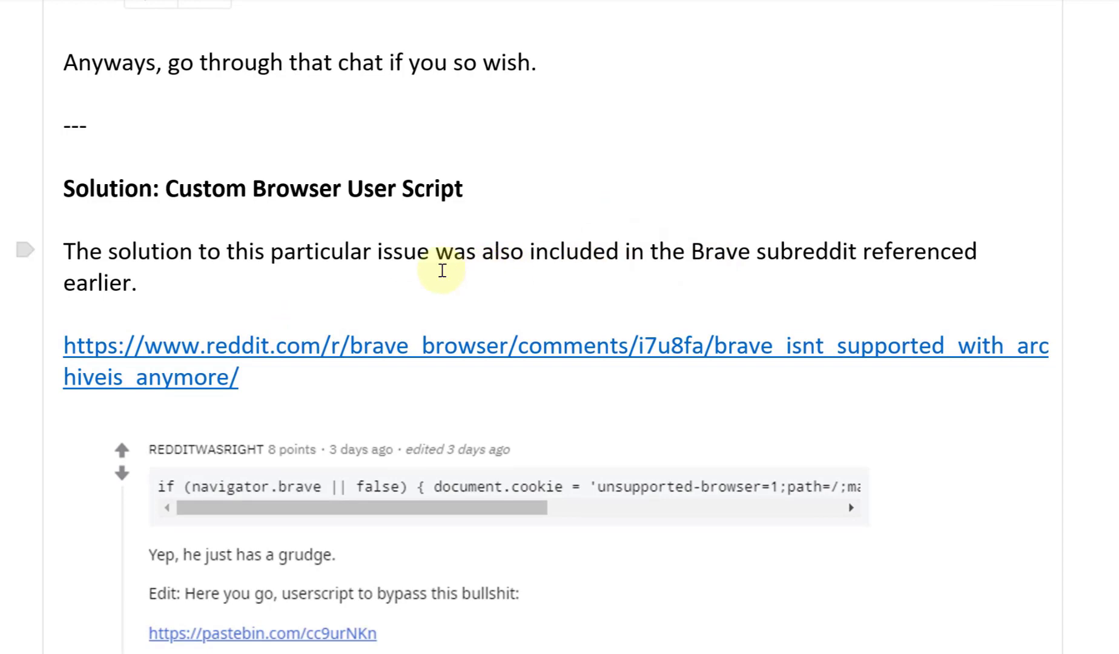
{"action": "scroll", "coordinate": [441, 271], "scroll_direction": "down", "scroll_amount": 2}
{"action": "scroll", "coordinate": [200, 267], "scroll_direction": "down", "scroll_amount": 2}
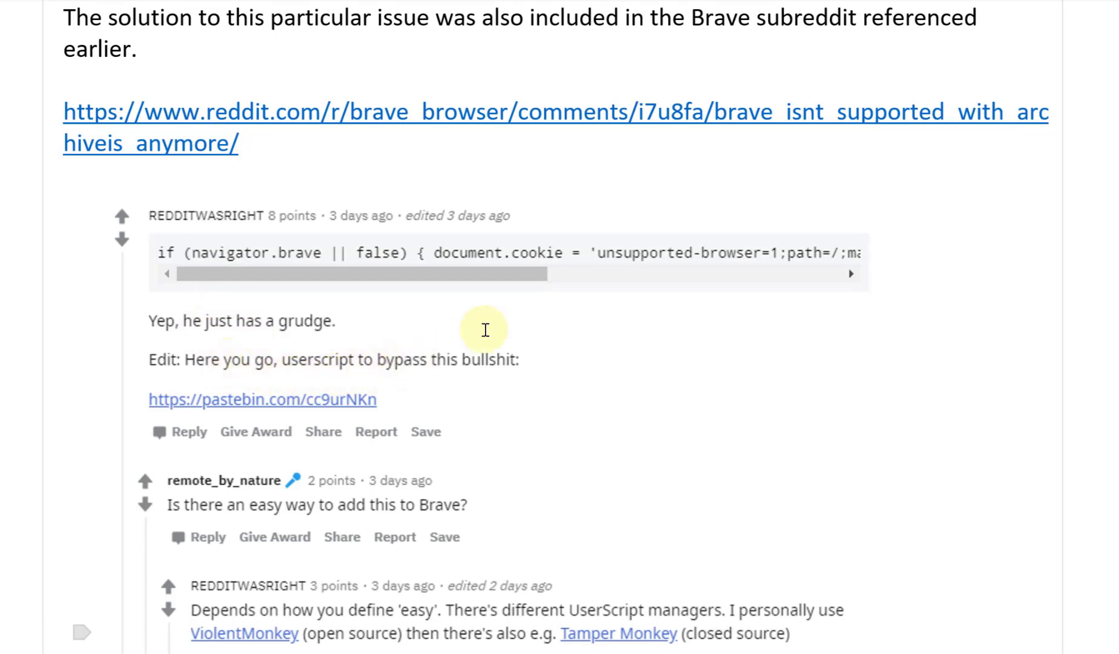
{"action": "scroll", "coordinate": [482, 327], "scroll_direction": "down", "scroll_amount": 2}
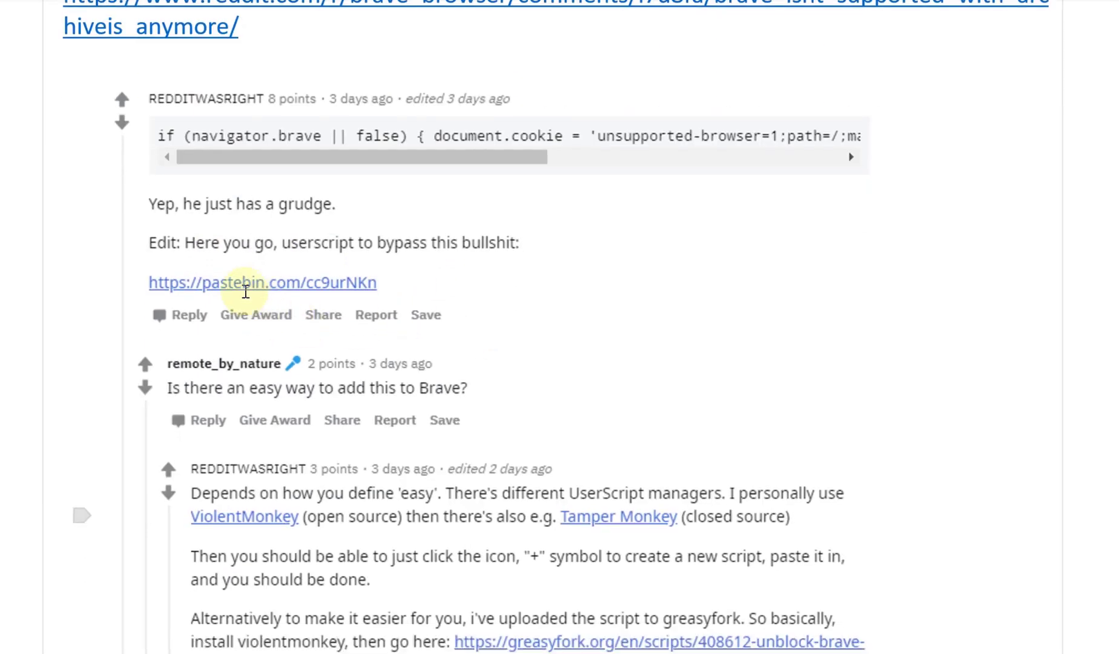
{"action": "scroll", "coordinate": [245, 292], "scroll_direction": "down", "scroll_amount": 2}
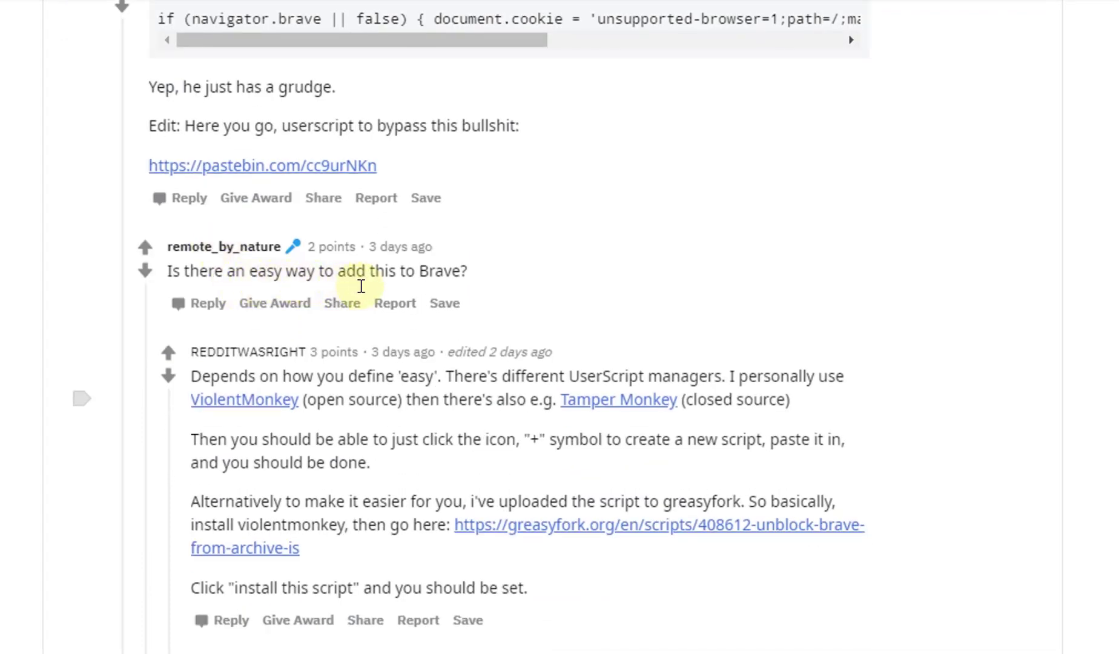
{"action": "scroll", "coordinate": [339, 333], "scroll_direction": "down", "scroll_amount": 4}
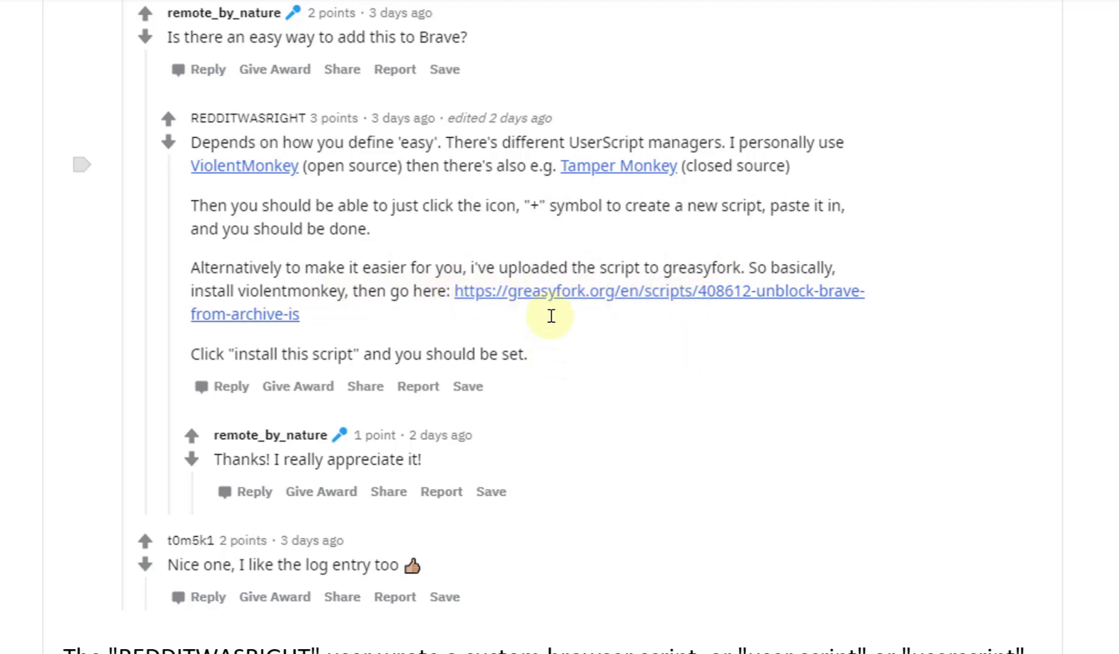
{"action": "scroll", "coordinate": [424, 322], "scroll_direction": "down", "scroll_amount": 2}
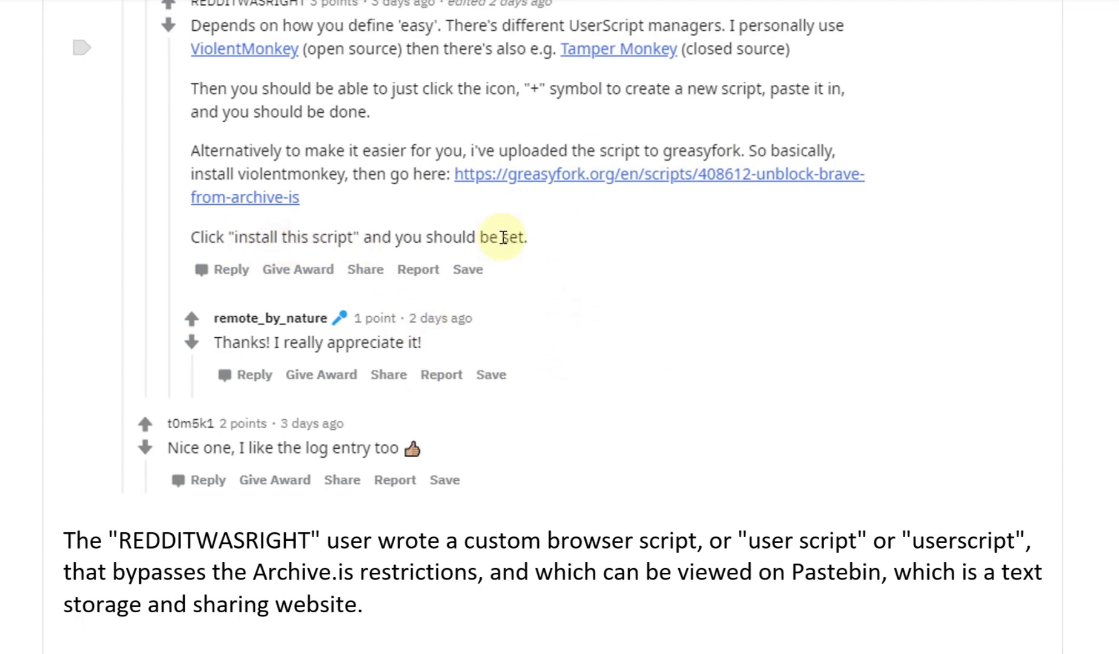
{"action": "scroll", "coordinate": [257, 221], "scroll_direction": "down", "scroll_amount": 2}
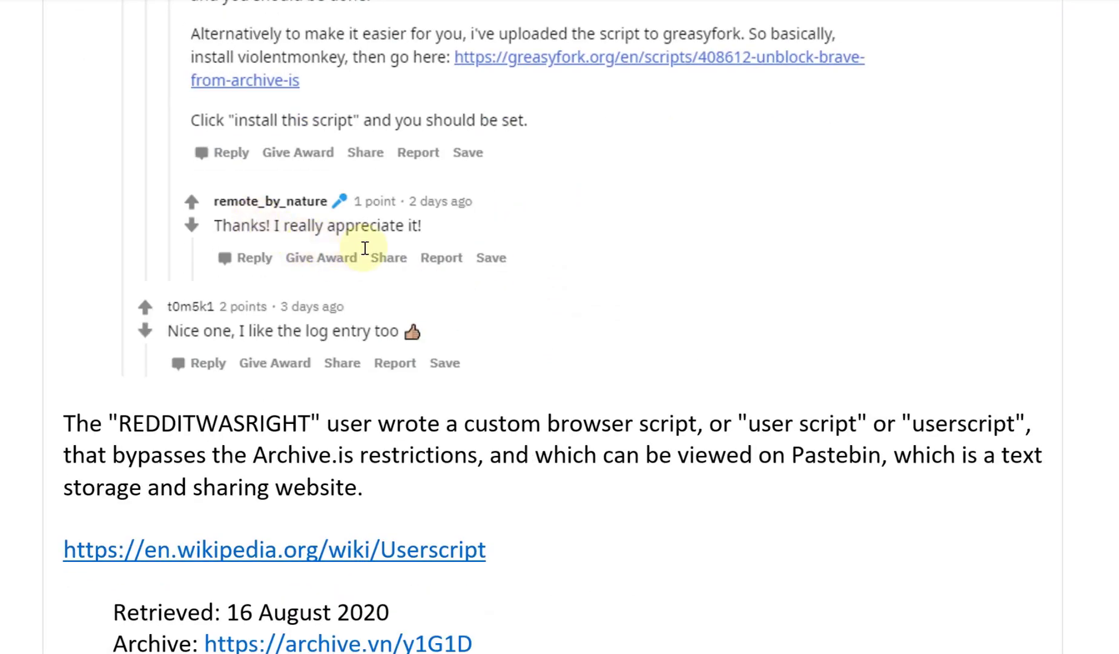
{"action": "scroll", "coordinate": [387, 315], "scroll_direction": "down", "scroll_amount": 2}
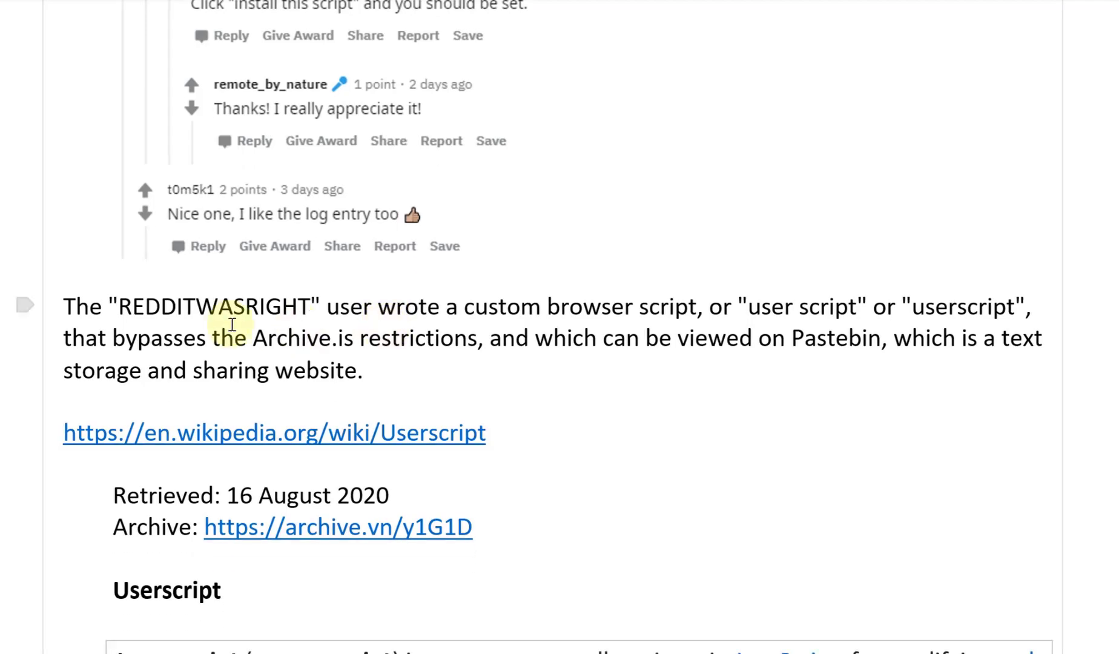
{"action": "scroll", "coordinate": [227, 323], "scroll_direction": "up", "scroll_amount": 20}
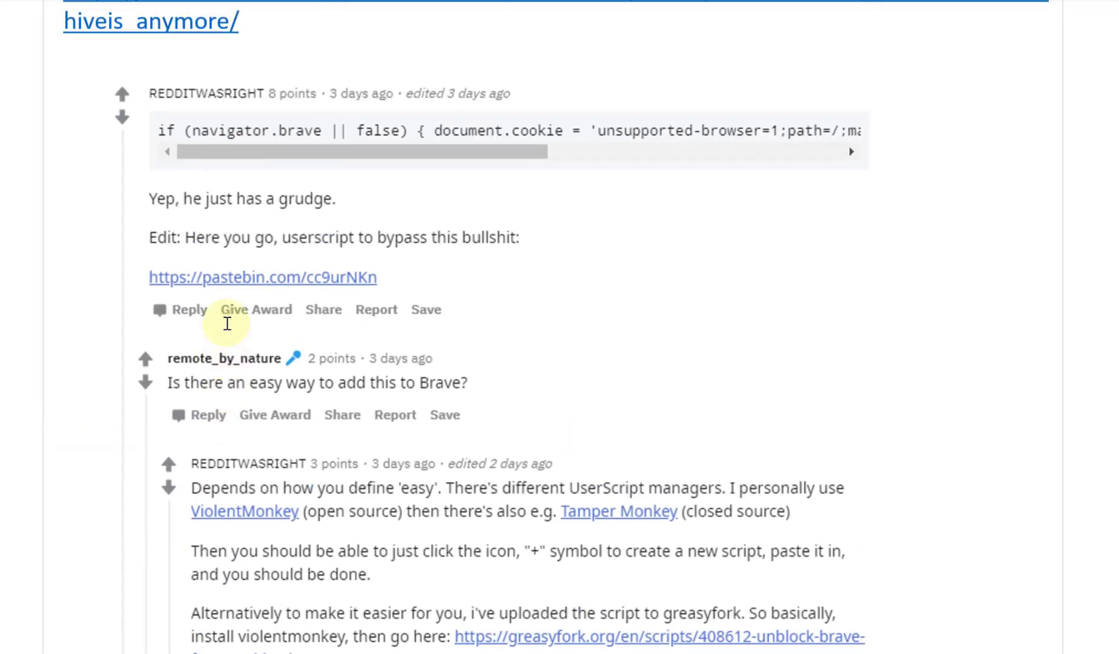
{"action": "scroll", "coordinate": [197, 349], "scroll_direction": "down", "scroll_amount": 12}
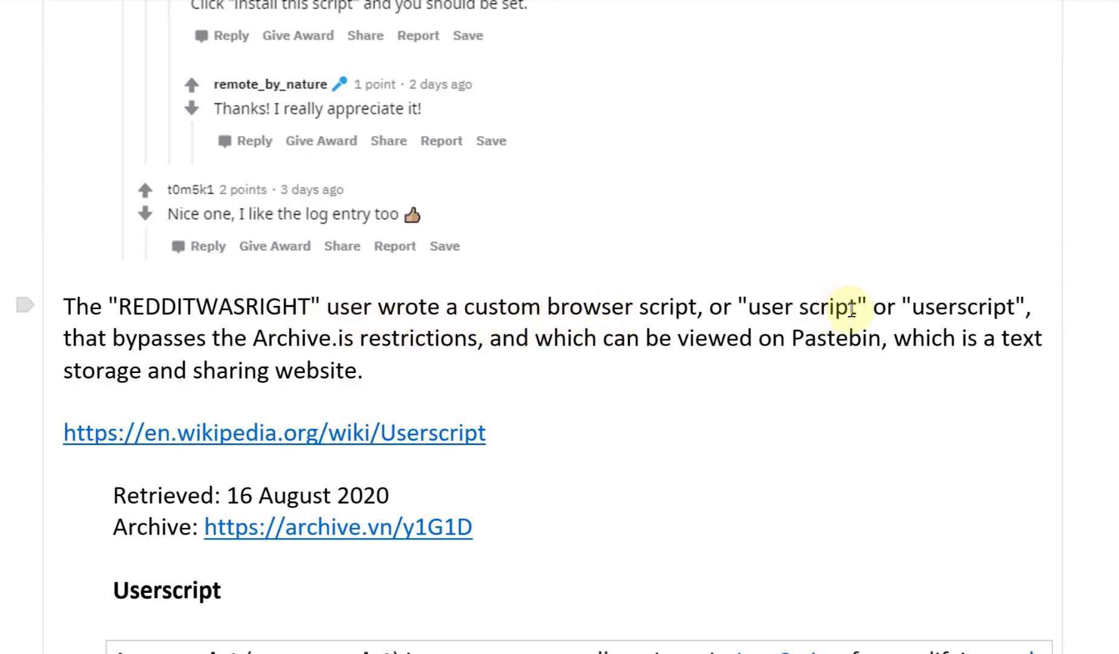
Step: Read the paragraph on the custom userscript, the quoted Wikipedia definition of "Userscript" and the note on needing a script manager
{"action": "left_click", "coordinate": [955, 309]}
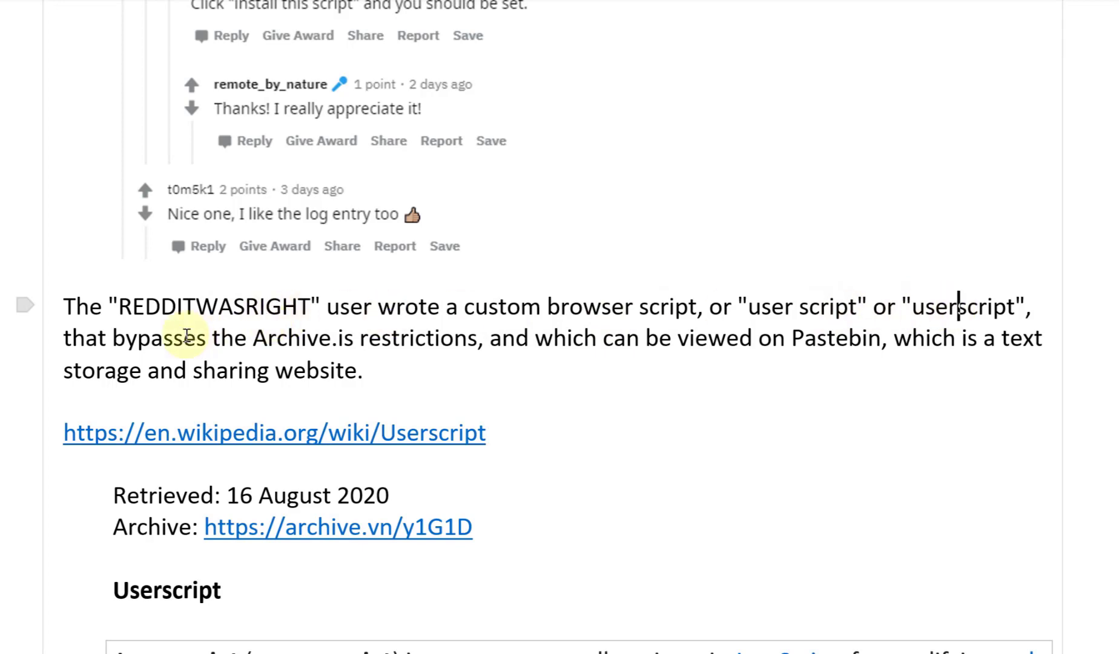
{"action": "scroll", "coordinate": [424, 340], "scroll_direction": "down", "scroll_amount": 2}
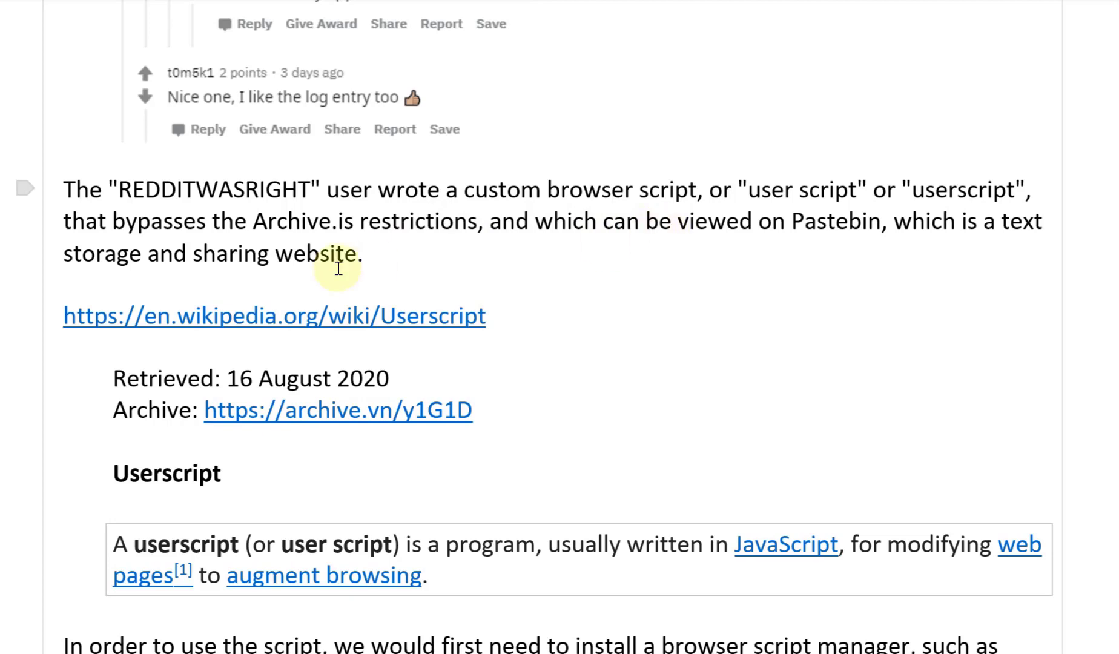
{"action": "scroll", "coordinate": [226, 265], "scroll_direction": "down", "scroll_amount": 4}
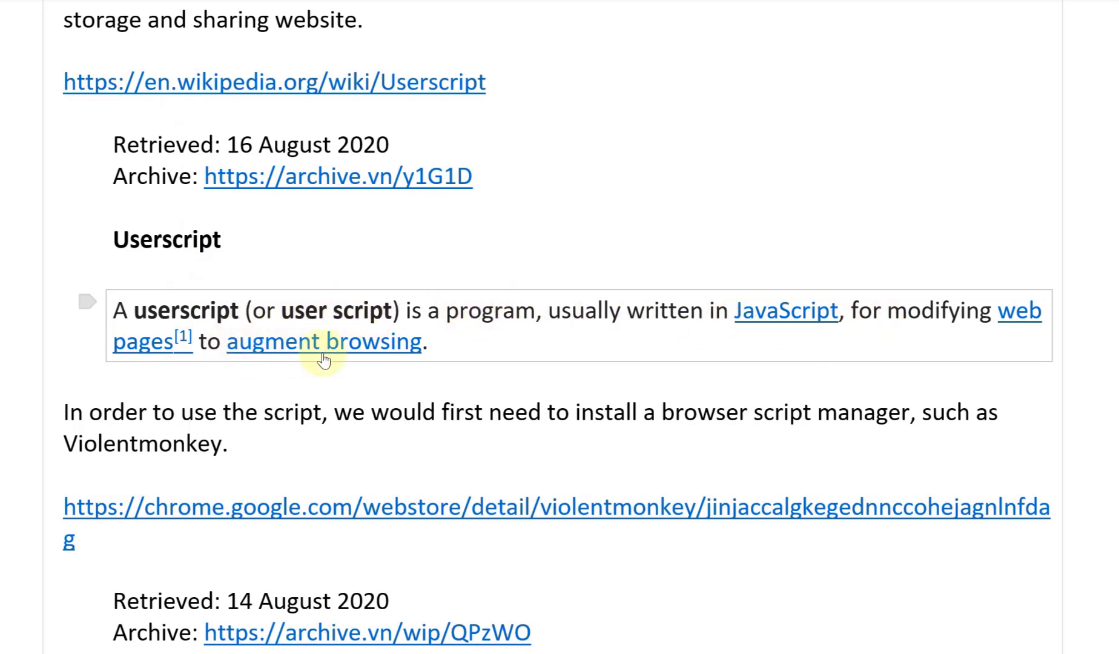
{"action": "scroll", "coordinate": [438, 360], "scroll_direction": "down", "scroll_amount": 2}
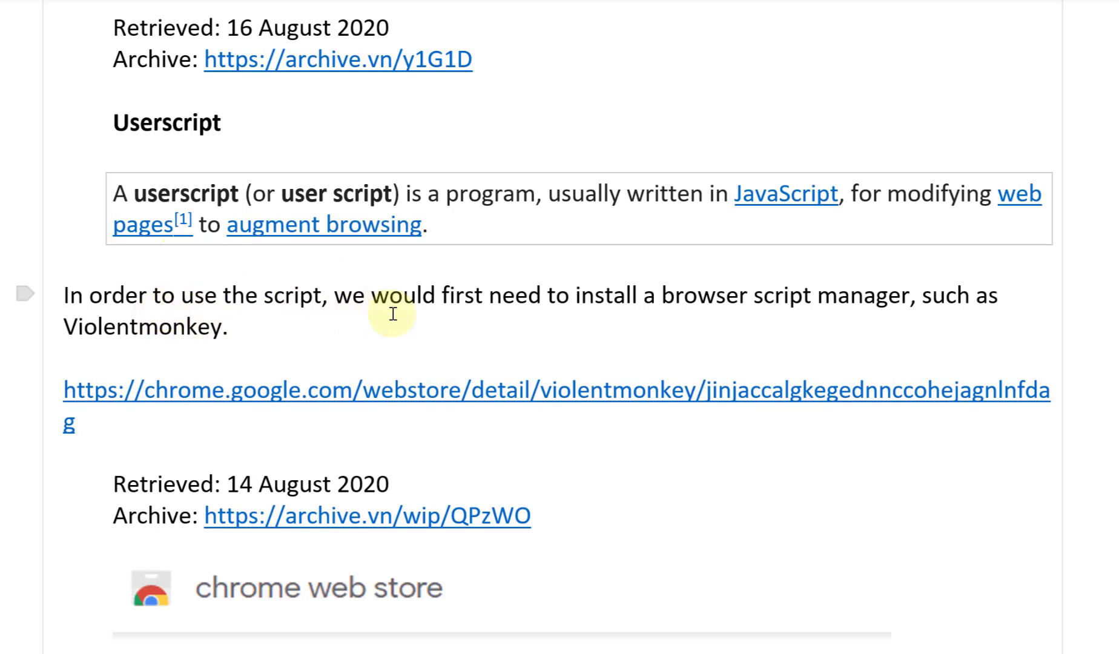
{"action": "scroll", "coordinate": [392, 312], "scroll_direction": "down", "scroll_amount": 2}
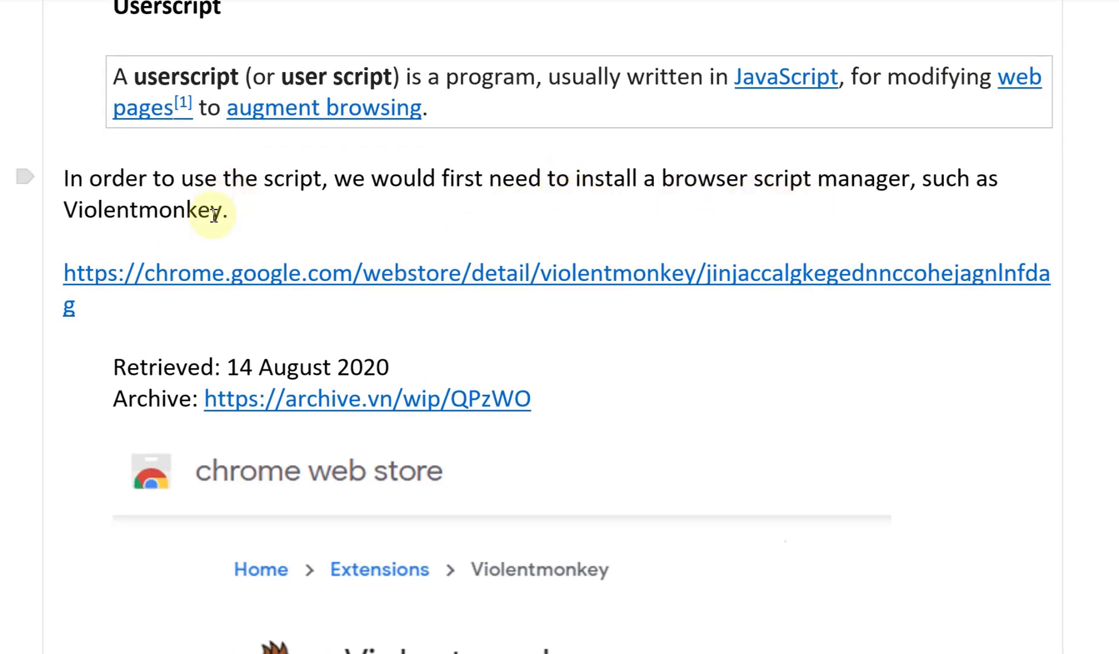
Step: Copy the Violentmonkey Chrome Web Store link from the notes
{"action": "scroll", "coordinate": [215, 212], "scroll_direction": "down", "scroll_amount": 4}
{"action": "right_click", "coordinate": [293, 34]}
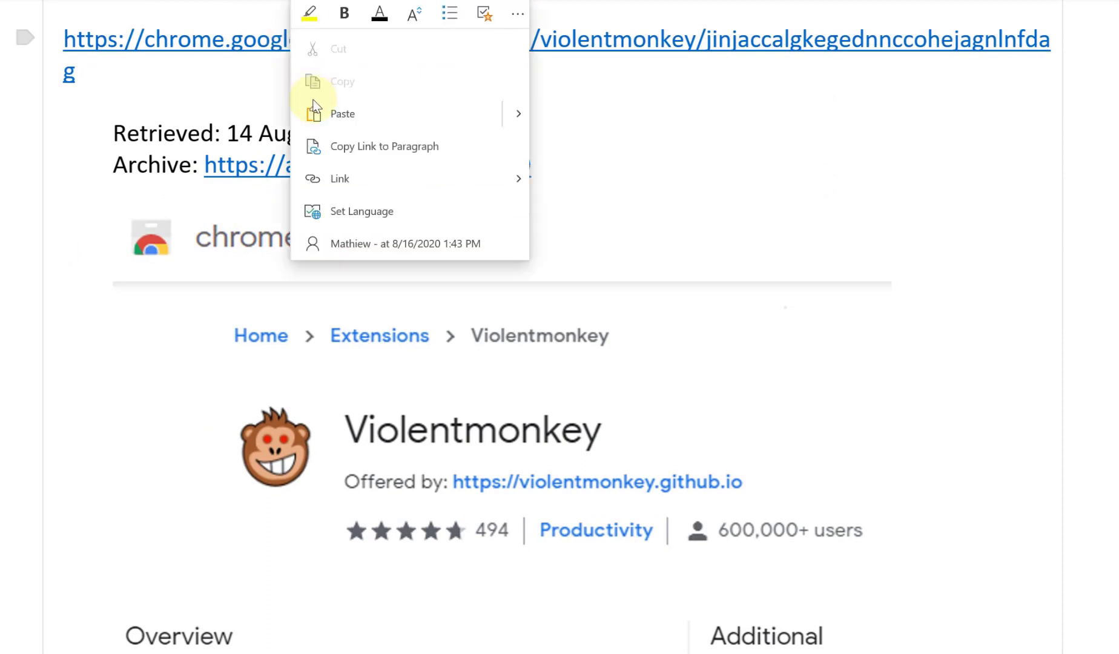
{"action": "mouse_move", "coordinate": [486, 175]}
{"action": "left_click", "coordinate": [569, 276]}
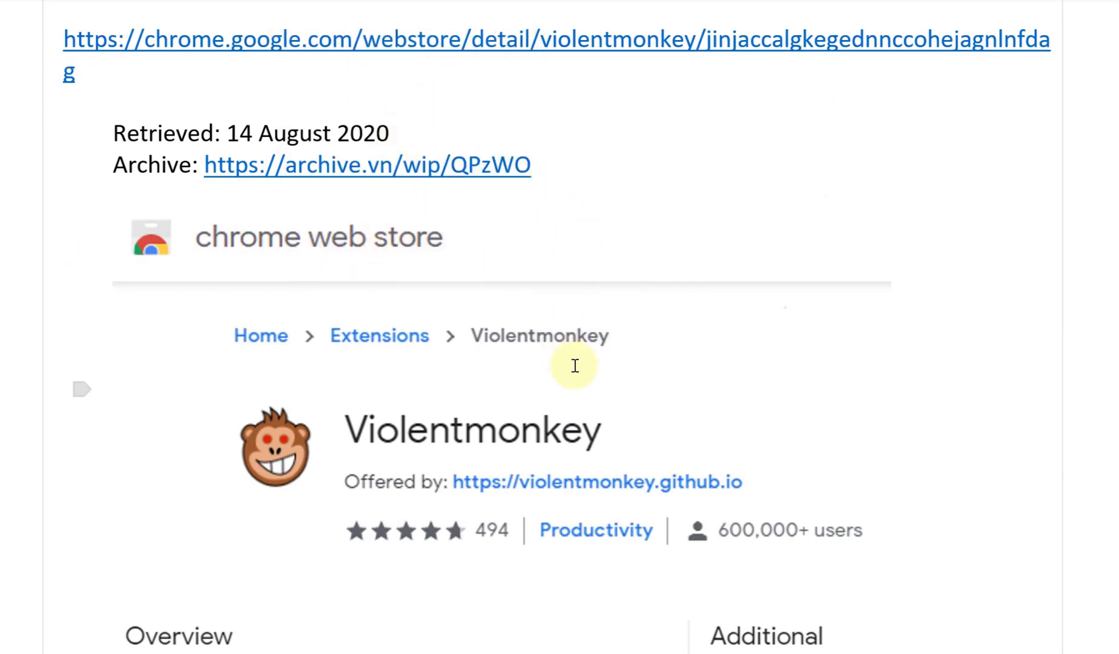
Step: Read the captured Chrome Web Store page for Violentmonkey in the notes, including its overview and features list
{"action": "scroll", "coordinate": [333, 313], "scroll_direction": "down", "scroll_amount": 6}
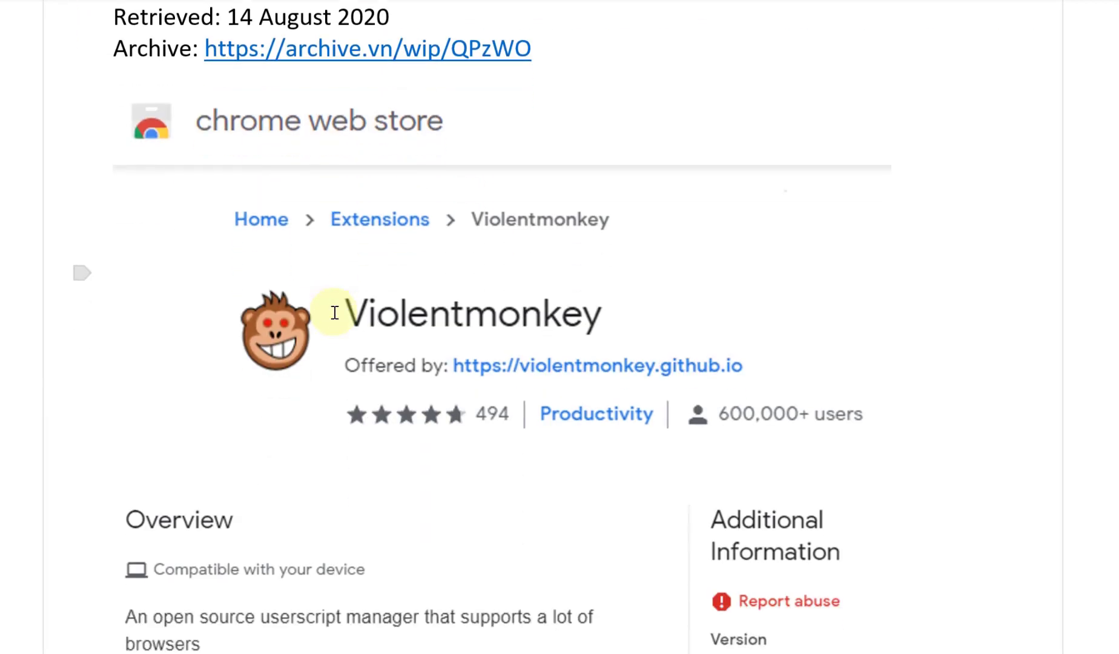
{"action": "scroll", "coordinate": [191, 388], "scroll_direction": "down", "scroll_amount": 2}
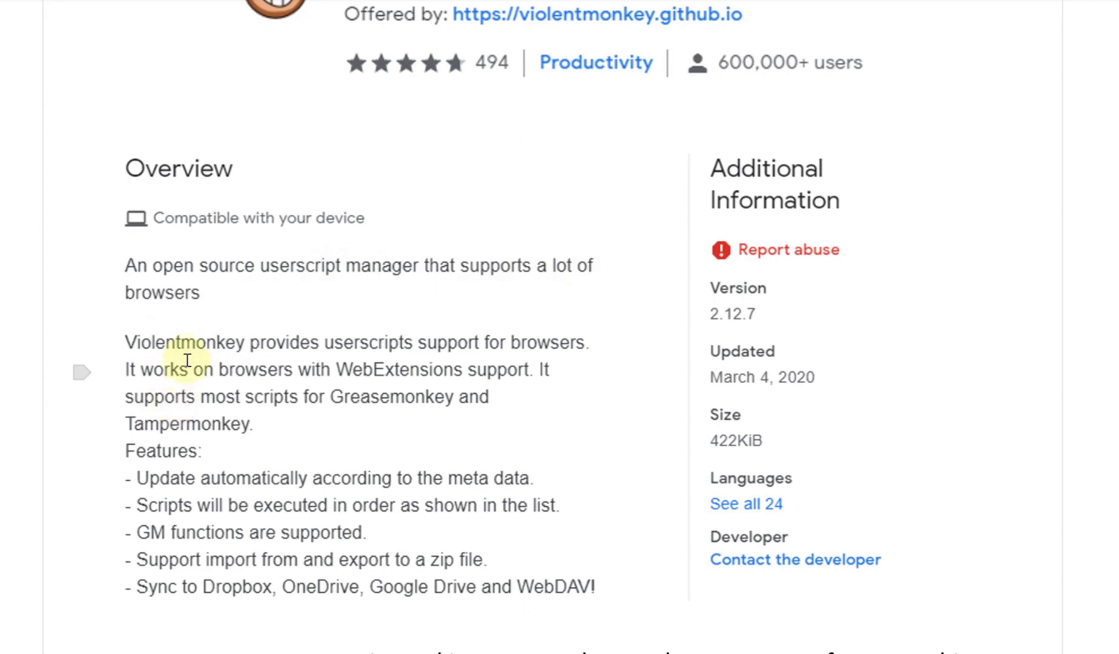
{"action": "scroll", "coordinate": [183, 362], "scroll_direction": "down", "scroll_amount": 2}
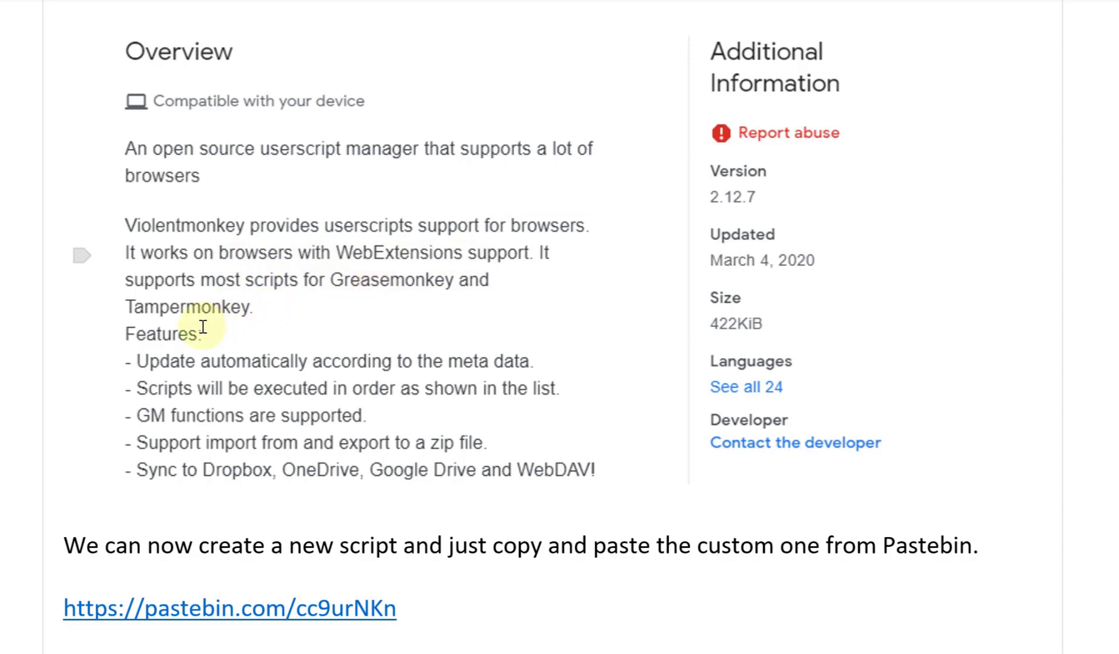
{"action": "scroll", "coordinate": [203, 327], "scroll_direction": "down", "scroll_amount": 2}
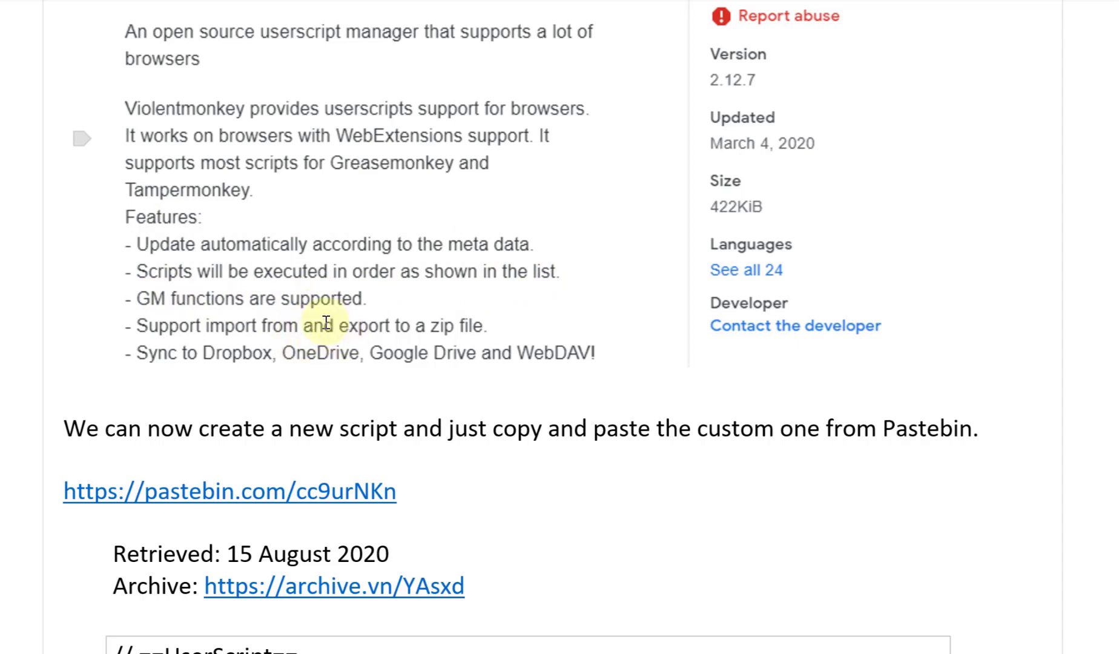
{"action": "scroll", "coordinate": [445, 342], "scroll_direction": "down", "scroll_amount": 2}
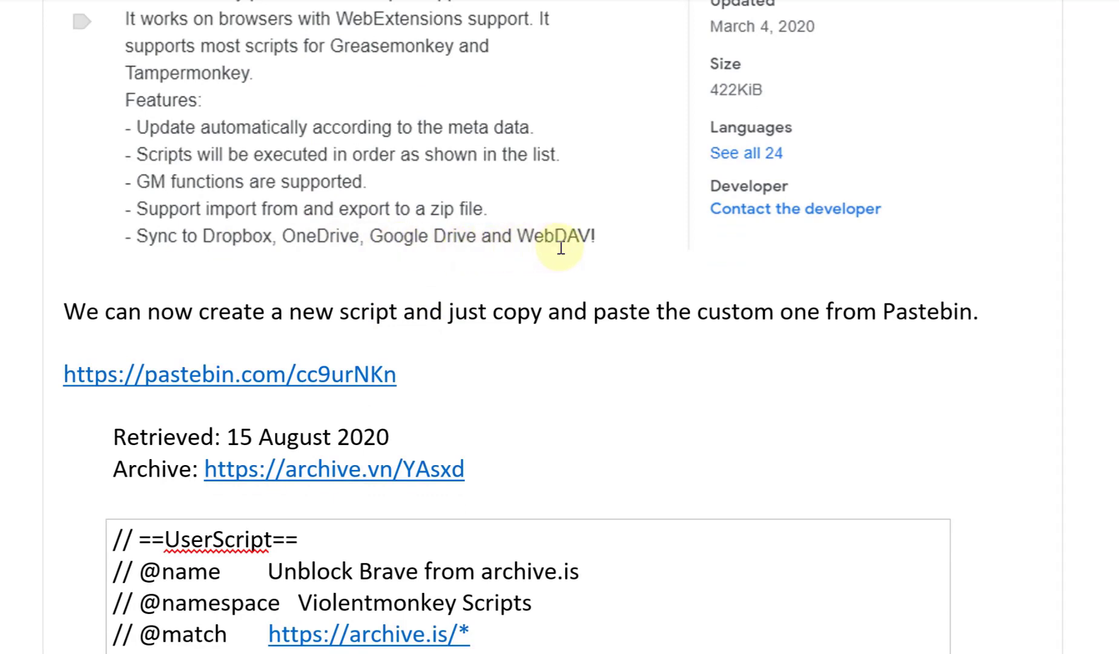
{"action": "scroll", "coordinate": [561, 249], "scroll_direction": "up", "scroll_amount": 4}
Step: Switch to Brave and open the copied Violentmonkey store link in a new tab
{"action": "key", "text": "alt+Tab"}
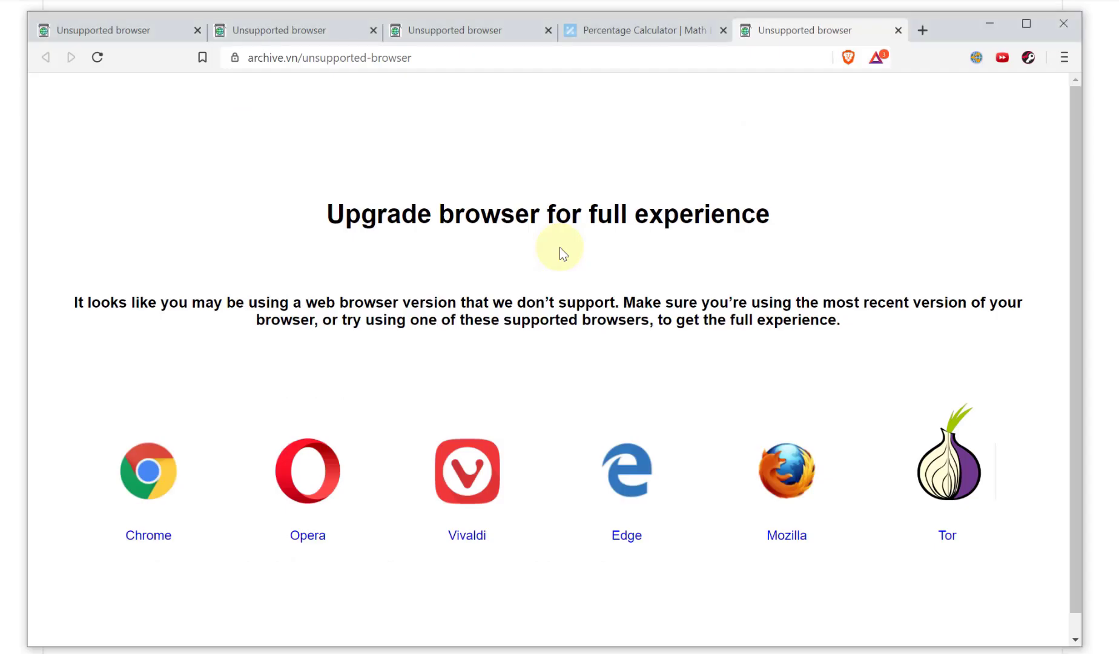
{"action": "key", "text": "ctrl+t"}
{"action": "key", "text": "ctrl+v"}
{"action": "key", "text": "Return"}
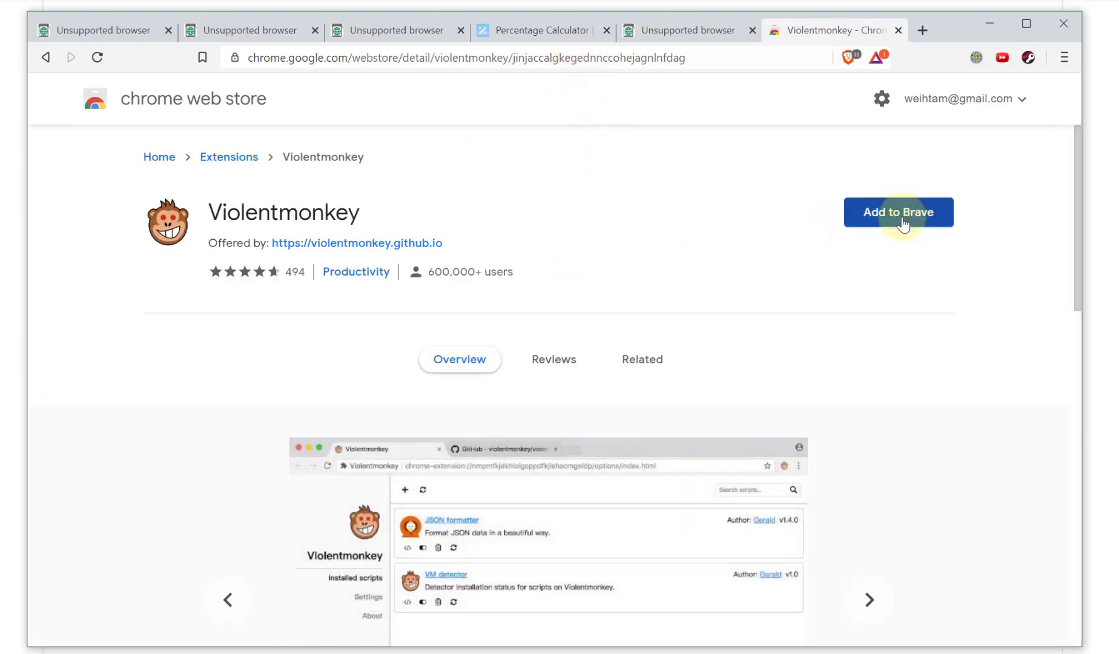
Step: Add the Violentmonkey extension to Brave and move its icon to second place among the extension icons
{"action": "left_click", "coordinate": [901, 220]}
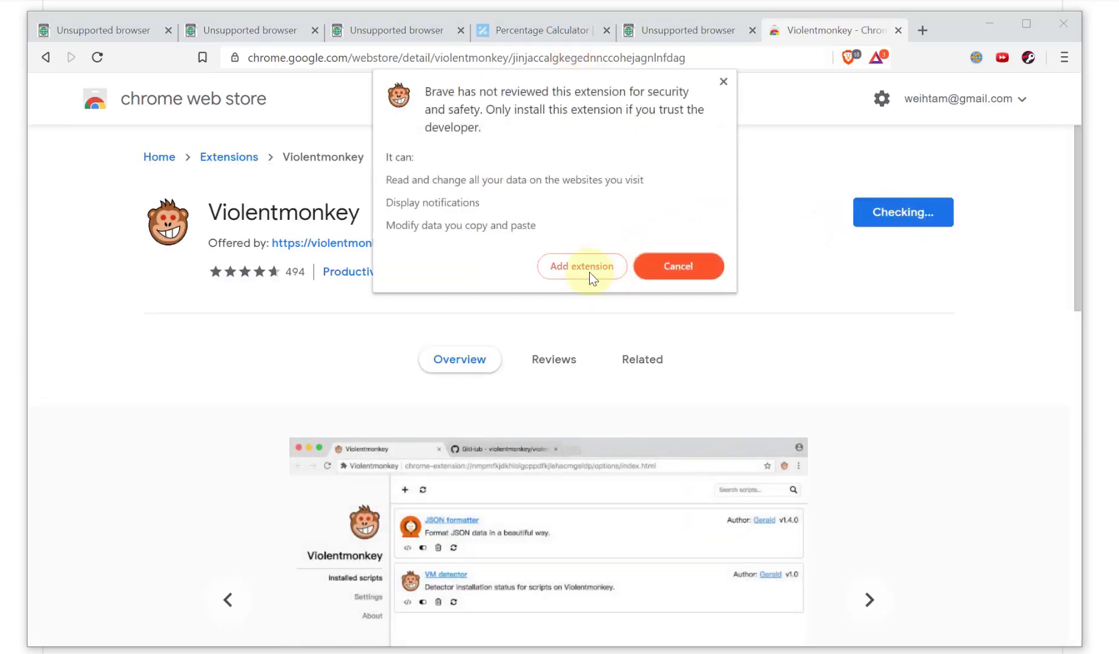
{"action": "left_click", "coordinate": [591, 272]}
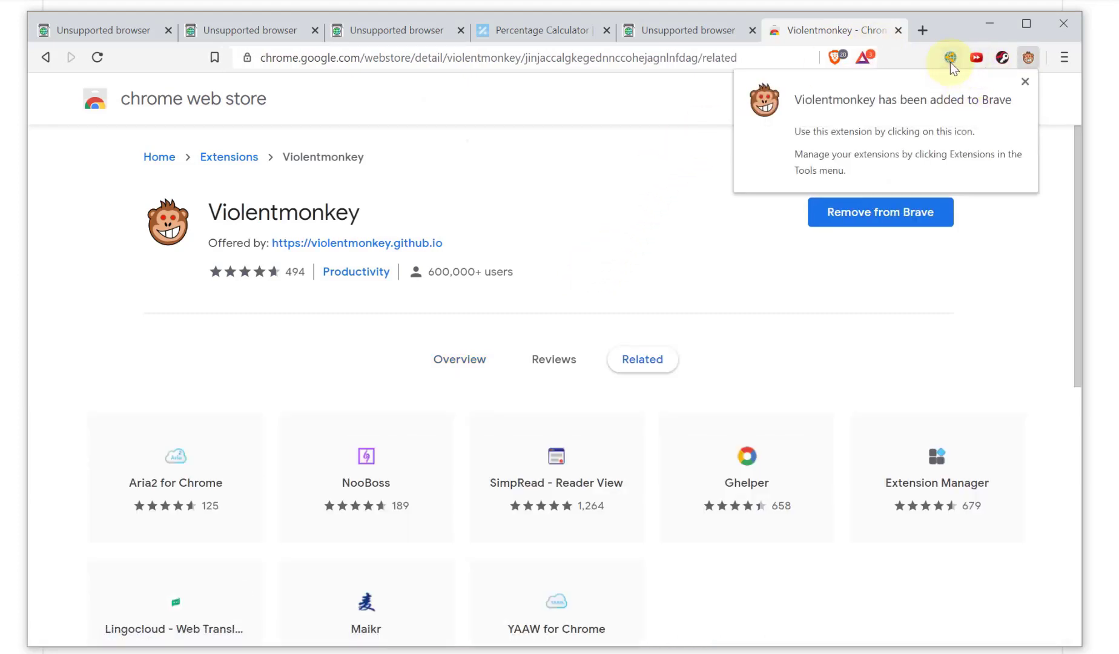
{"action": "left_click_drag", "start_coordinate": [1028, 57], "coordinate": [974, 69]}
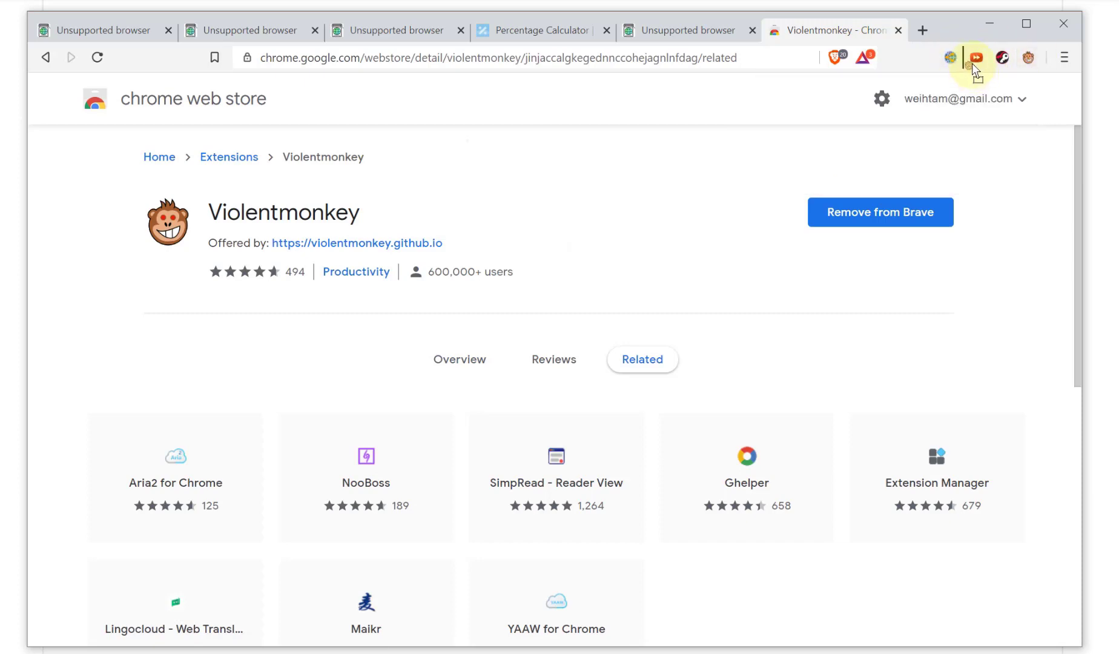
Step: Open the Violentmonkey options page and create a new script
{"action": "right_click", "coordinate": [976, 61]}
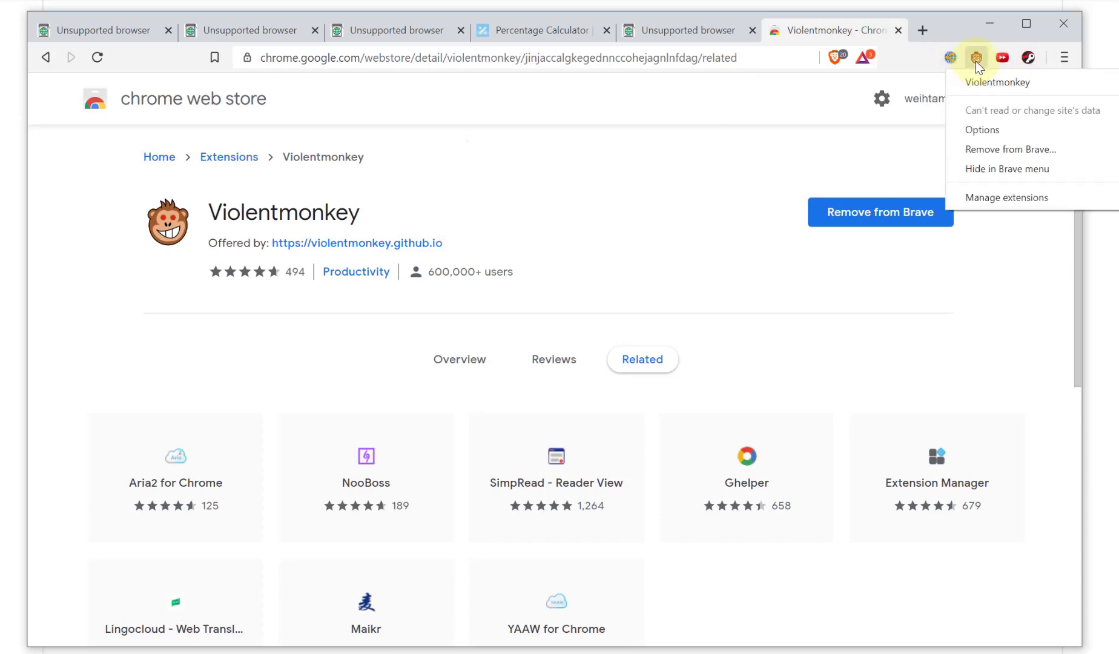
{"action": "left_click", "coordinate": [993, 138]}
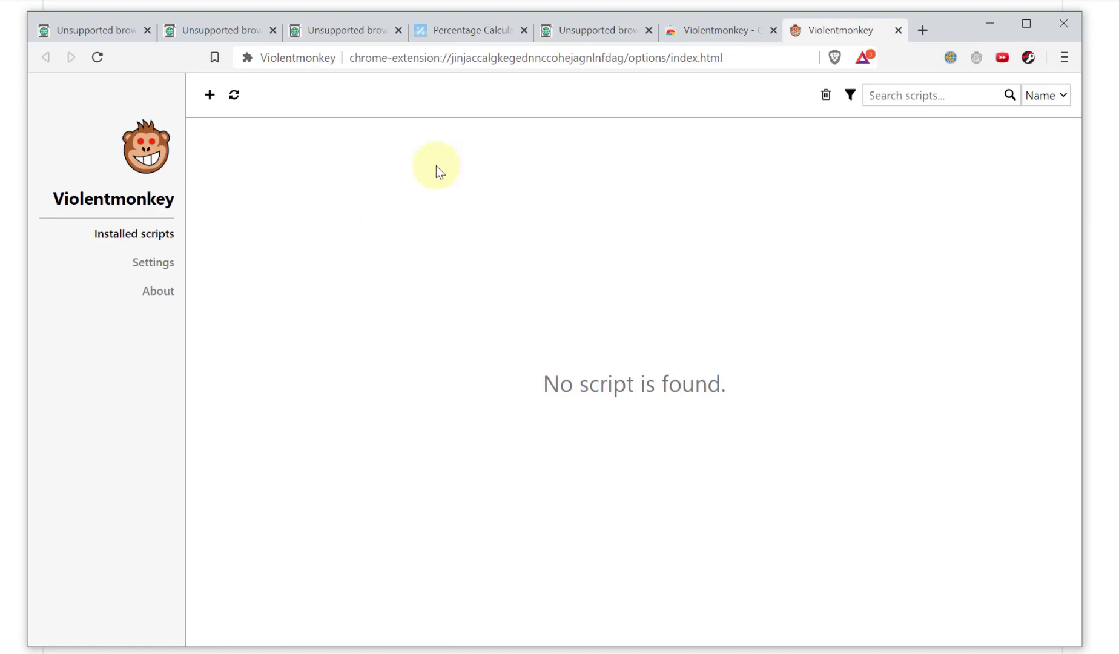
{"action": "left_click", "coordinate": [211, 97]}
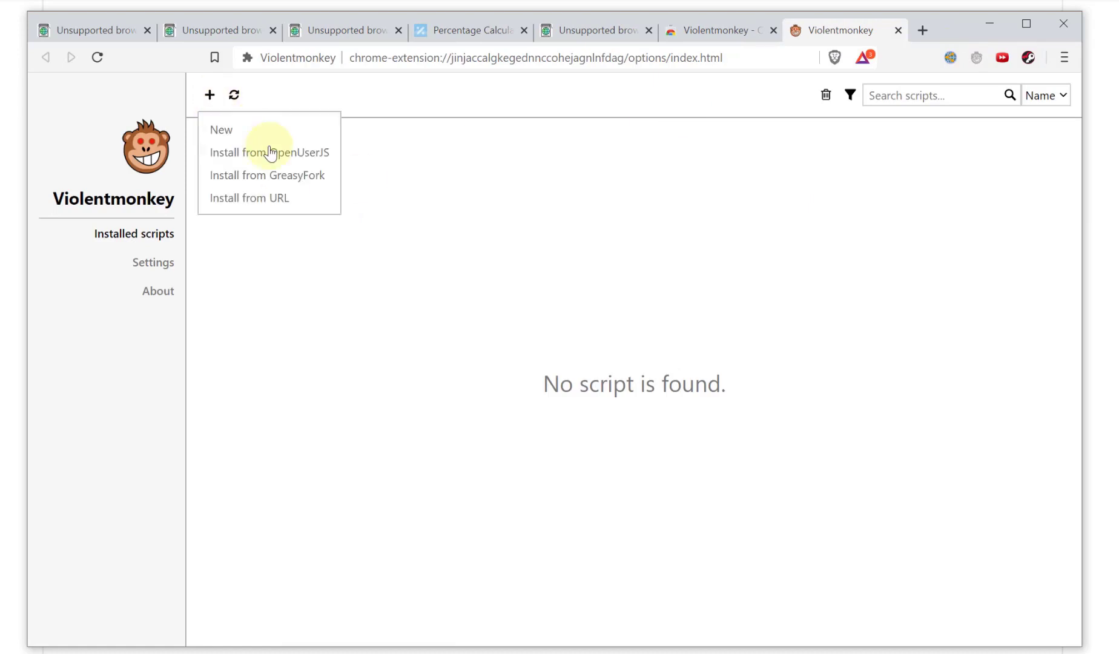
{"action": "left_click", "coordinate": [231, 134]}
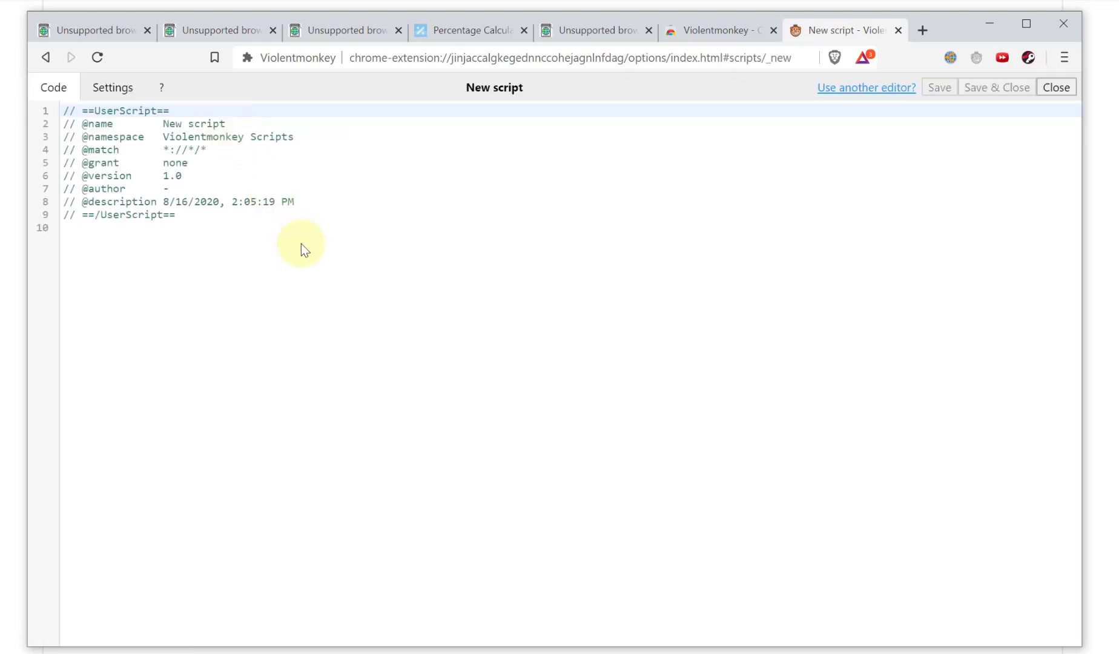
Step: Switch back to the OneNote notes, look over the custom userscript and copy its Pastebin link
{"action": "key", "text": "alt+Tab"}
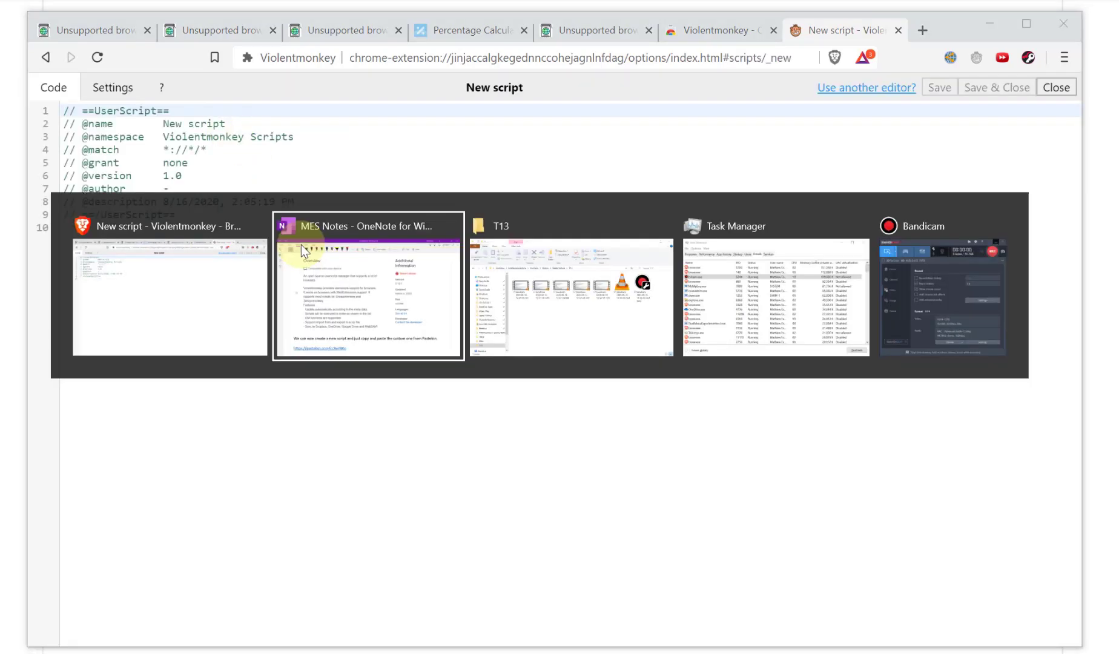
{"action": "scroll", "coordinate": [315, 254], "scroll_direction": "down", "scroll_amount": 4}
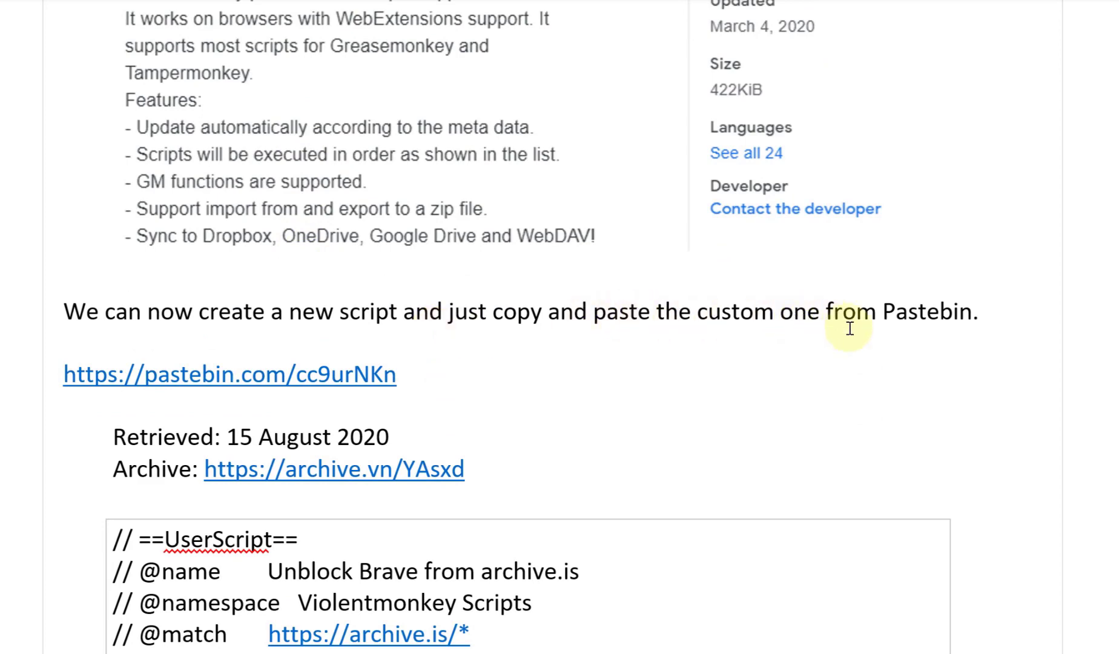
{"action": "scroll", "coordinate": [323, 353], "scroll_direction": "down", "scroll_amount": 4}
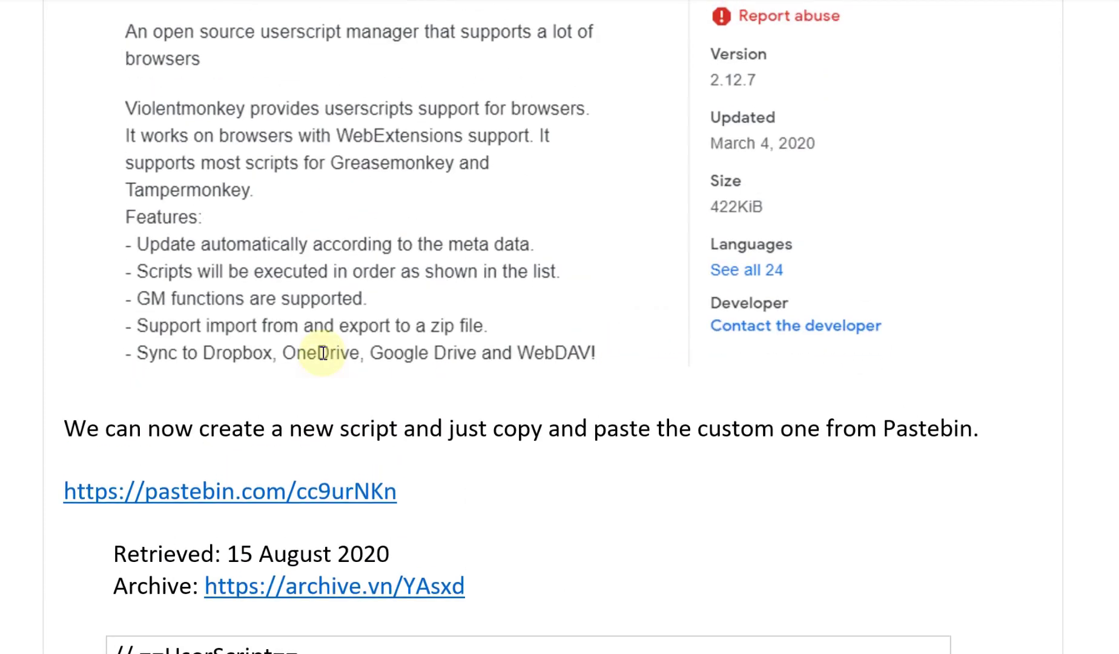
{"action": "scroll", "coordinate": [326, 350], "scroll_direction": "down", "scroll_amount": 20}
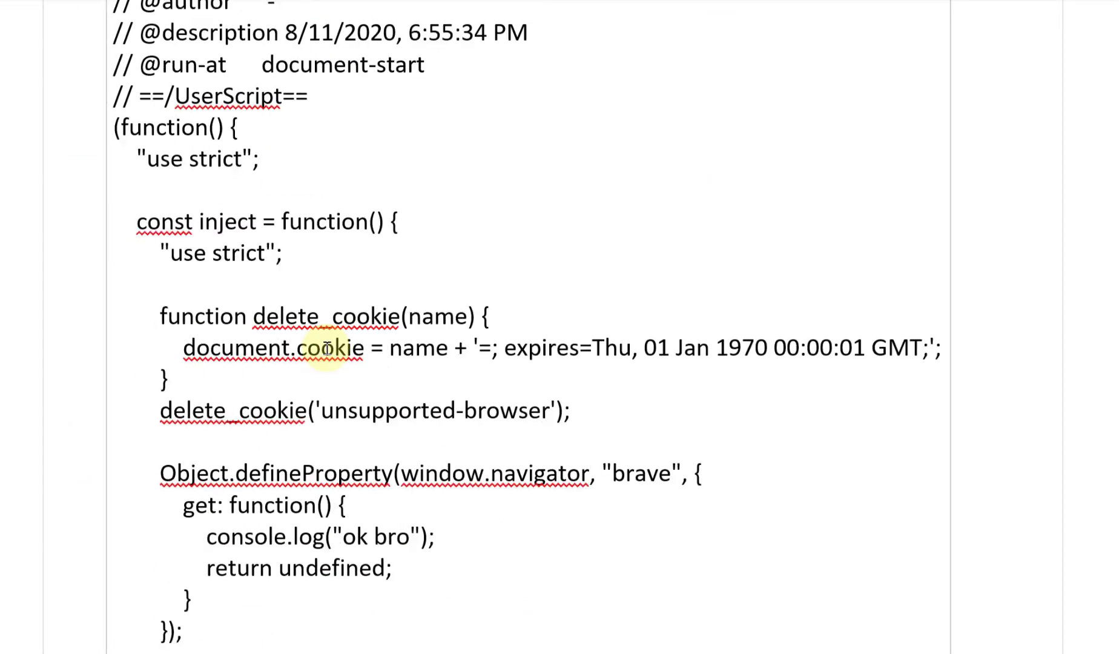
{"action": "scroll", "coordinate": [325, 350], "scroll_direction": "up", "scroll_amount": 20}
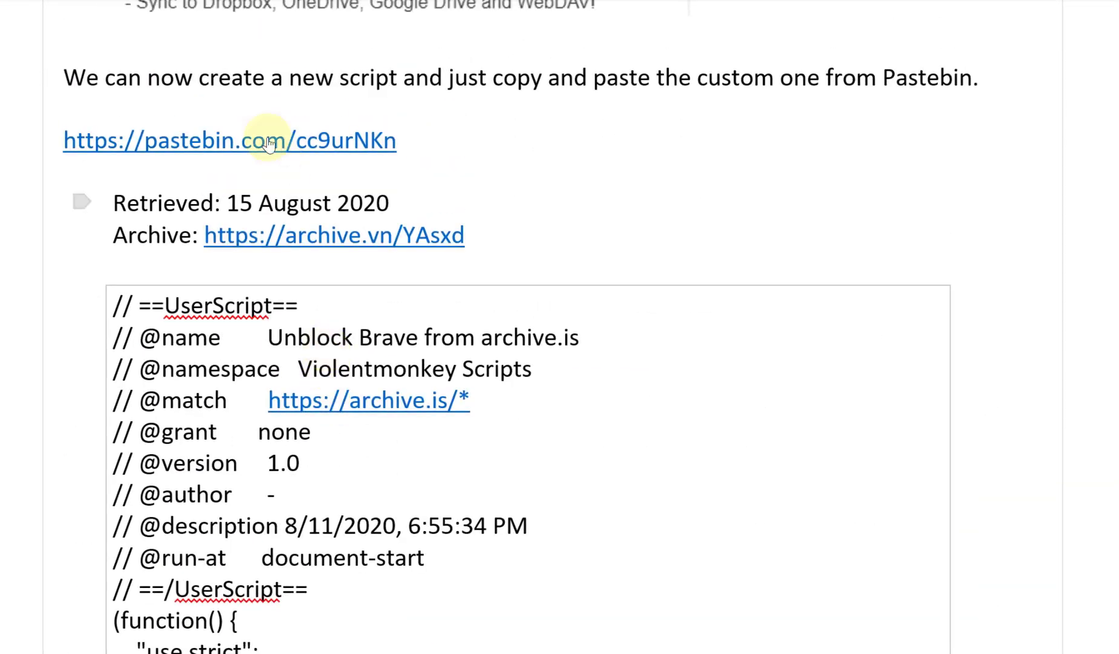
{"action": "right_click", "coordinate": [320, 140]}
{"action": "mouse_move", "coordinate": [327, 283]}
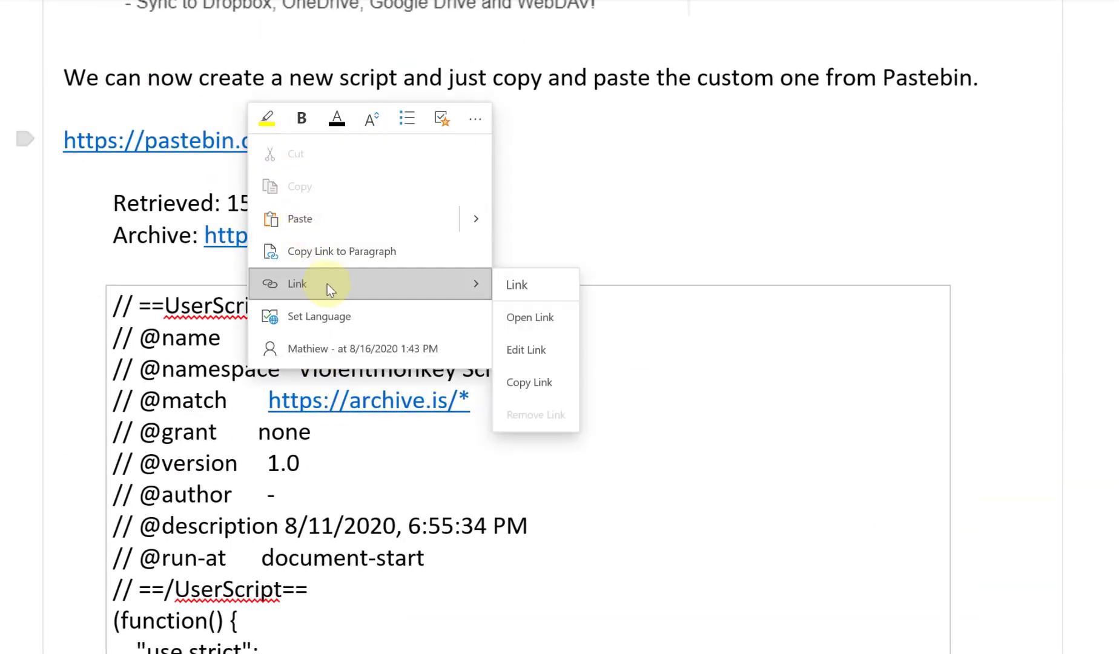
{"action": "left_click", "coordinate": [550, 372]}
Step: Return to Brave and open the copied Pastebin link in a new tab
{"action": "key", "text": "alt+Tab"}
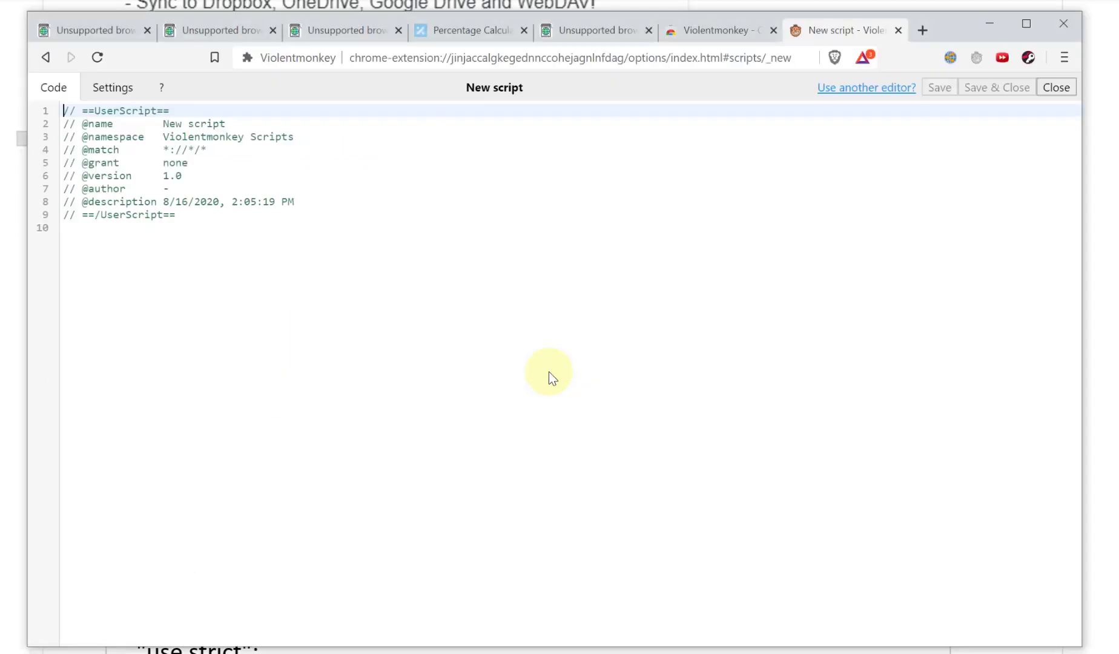
{"action": "key", "text": "ctrl+t"}
{"action": "key", "text": "ctrl+v"}
{"action": "key", "text": "Return"}
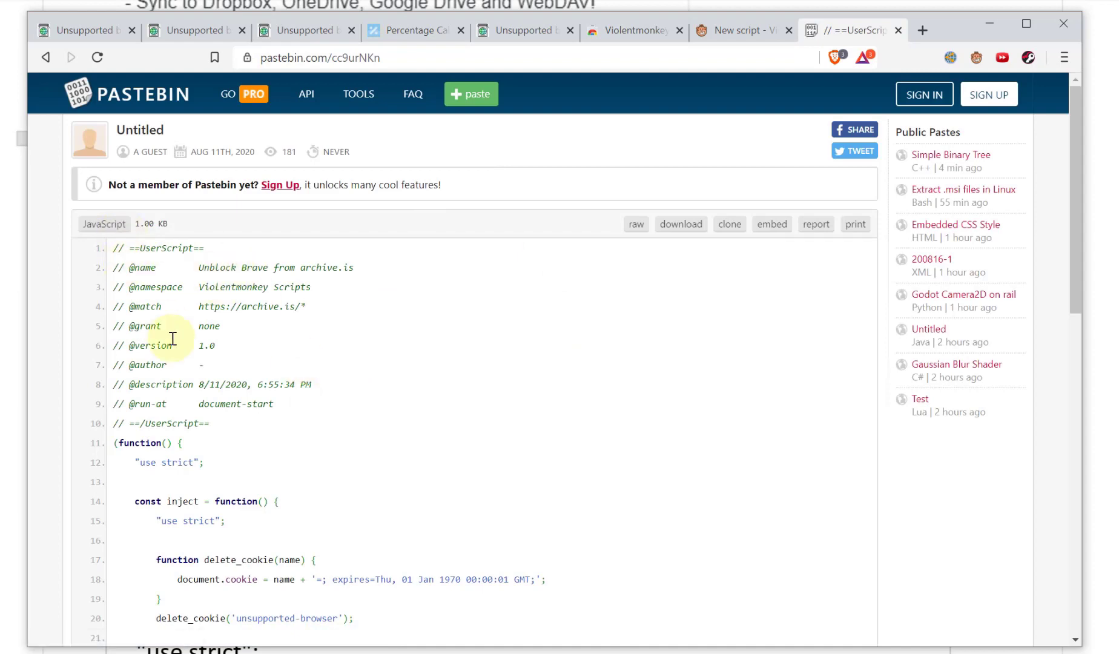
Step: Copy the entire userscript from the RAW Paste Data on the Pastebin page
{"action": "scroll", "coordinate": [174, 346], "scroll_direction": "down", "scroll_amount": 9}
{"action": "scroll", "coordinate": [176, 358], "scroll_direction": "down", "scroll_amount": 4}
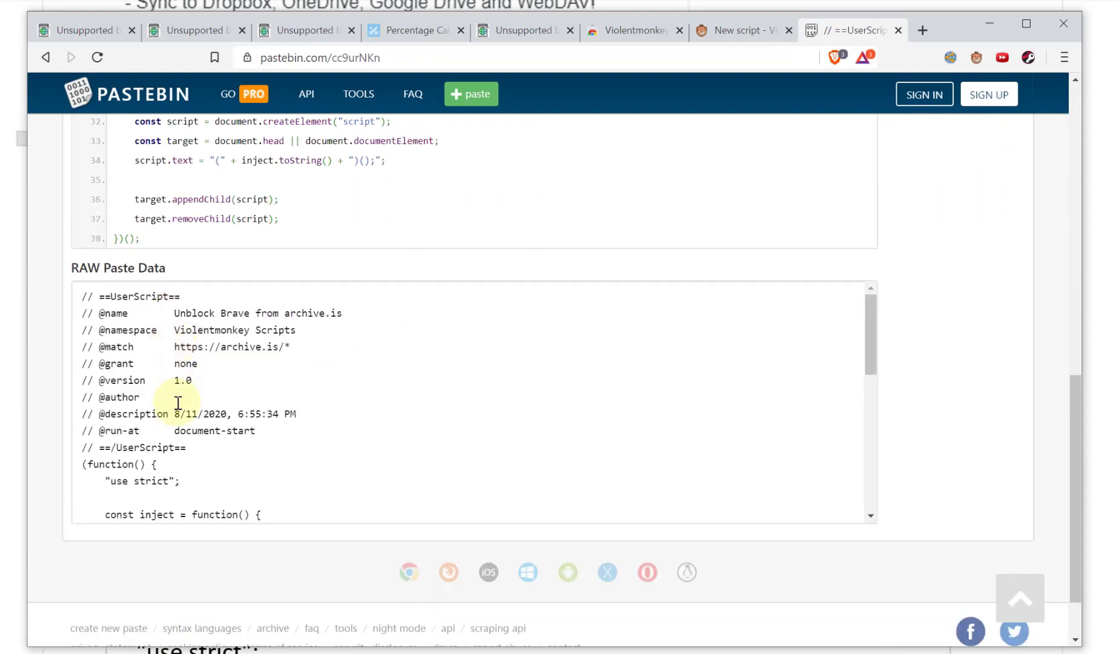
{"action": "left_click", "coordinate": [178, 403]}
{"action": "key", "text": "ctrl+a"}
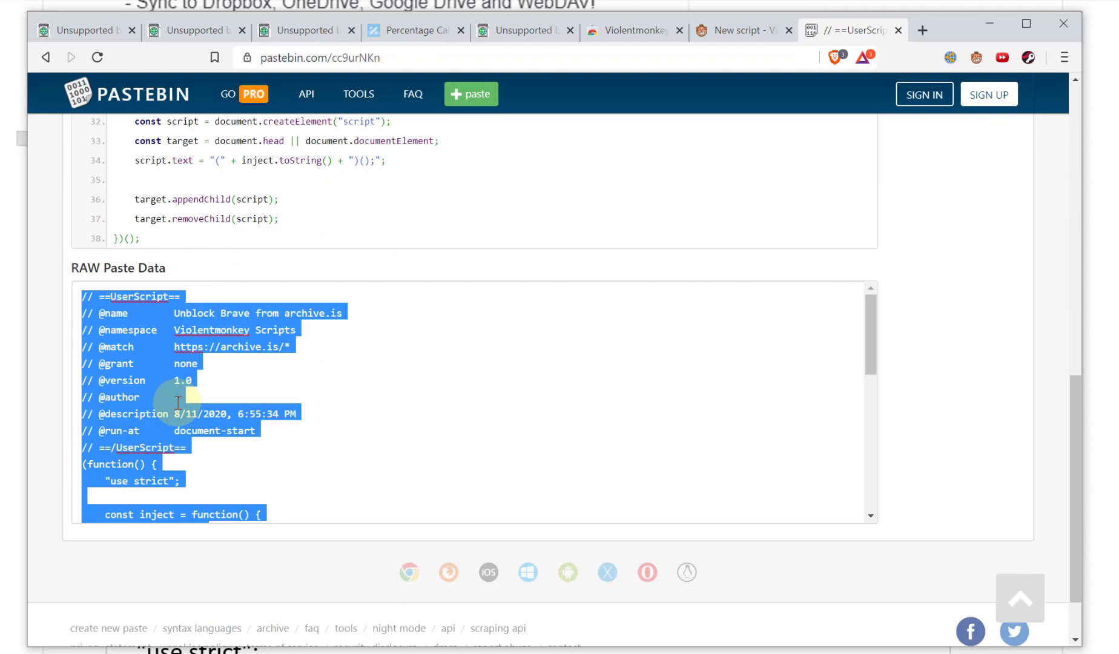
Step: Replace the new Violentmonkey script's template with the copied userscript, and close the editor discarding the modifications
{"action": "left_click", "coordinate": [737, 36]}
{"action": "left_click", "coordinate": [210, 273]}
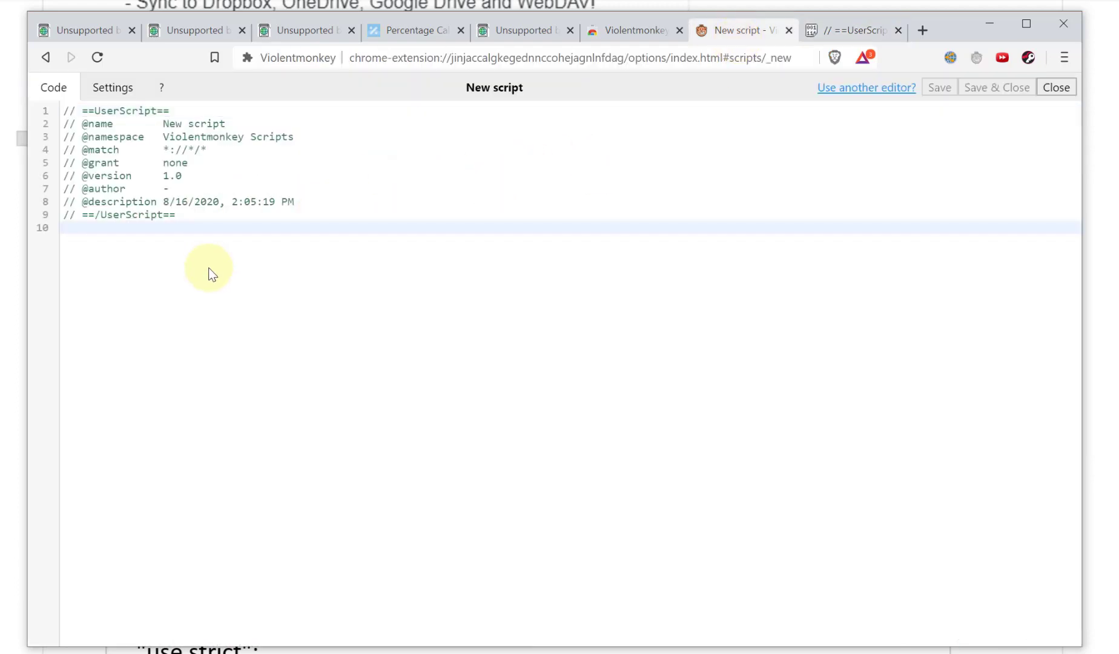
{"action": "key", "text": "ctrl+a"}
{"action": "key", "text": "ctrl+v"}
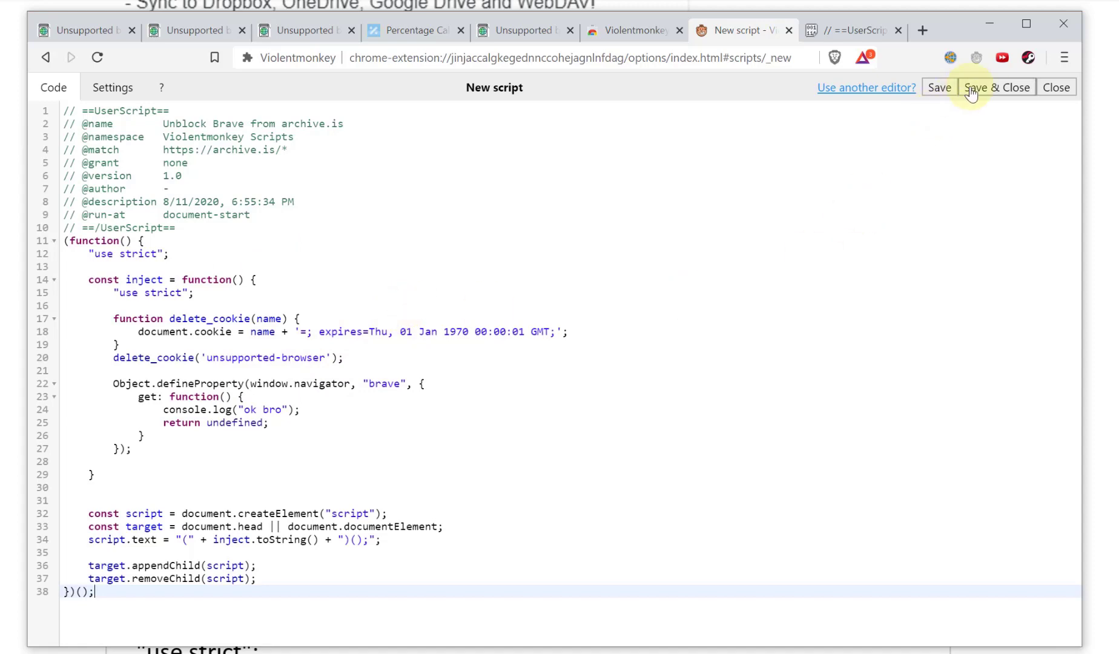
{"action": "left_click", "coordinate": [1057, 88]}
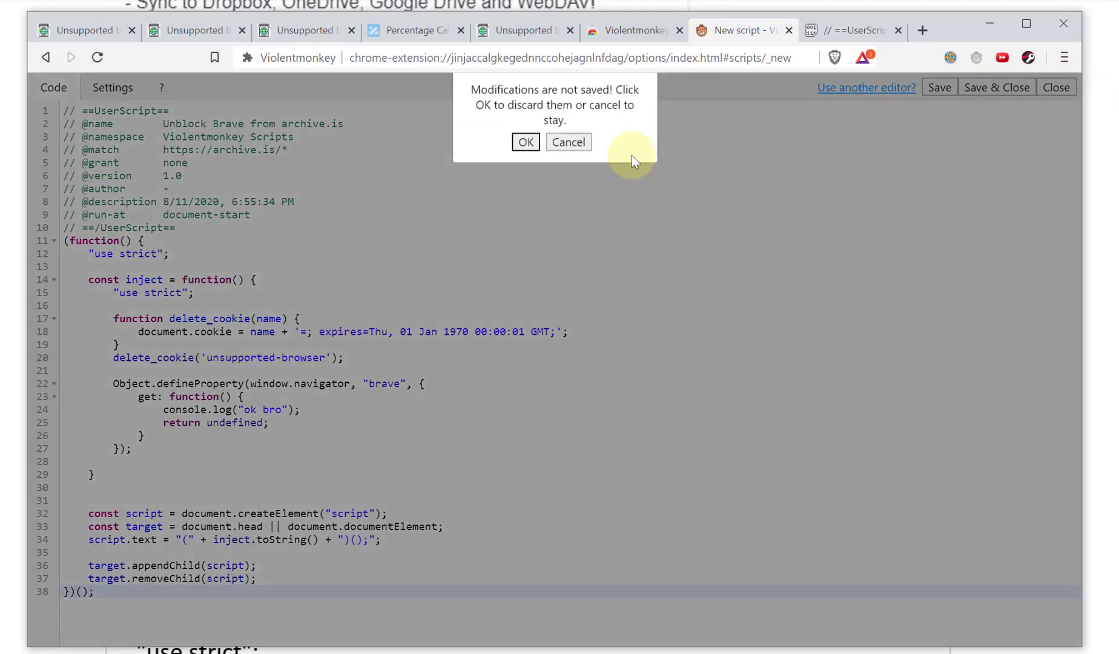
{"action": "left_click", "coordinate": [522, 148]}
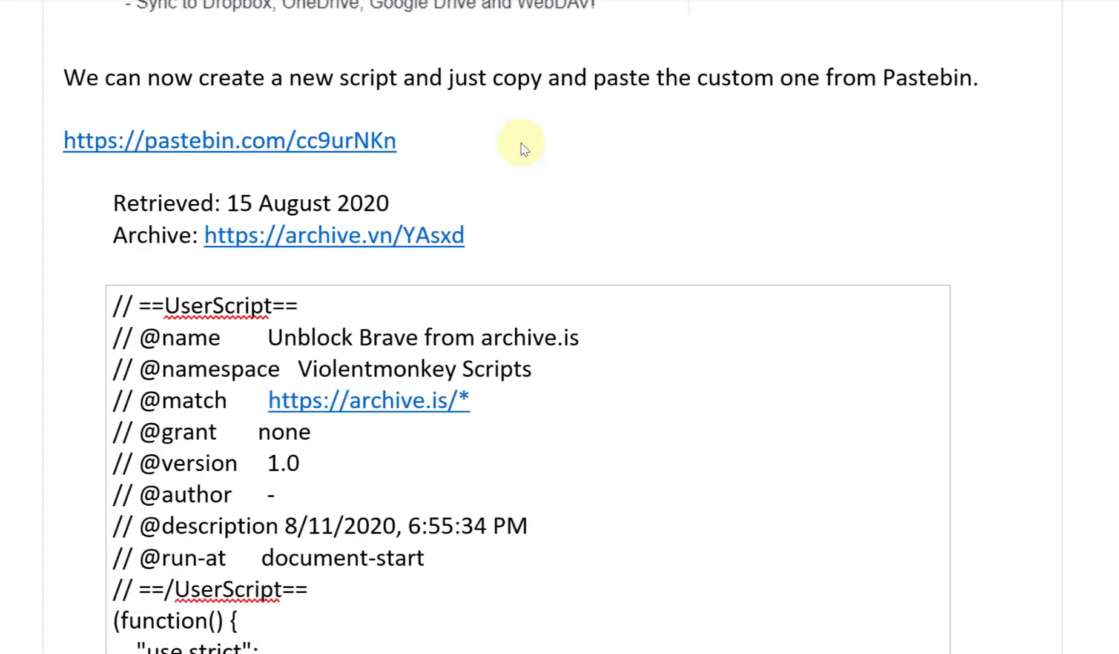
Step: Back in the OneNote notes, correct the hashtag in the Greasy Fork paragraph to #InterestingInternetNaming
{"action": "scroll", "coordinate": [521, 142], "scroll_direction": "down", "scroll_amount": 15}
{"action": "scroll", "coordinate": [521, 143], "scroll_direction": "up", "scroll_amount": 2}
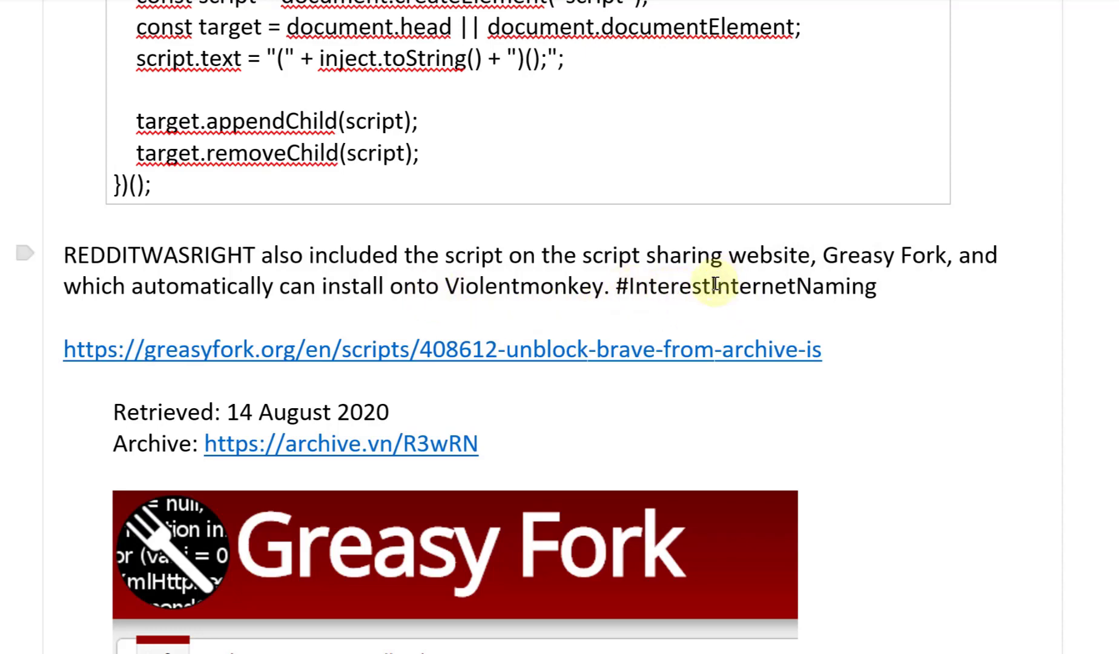
{"action": "type", "text": "ing"}
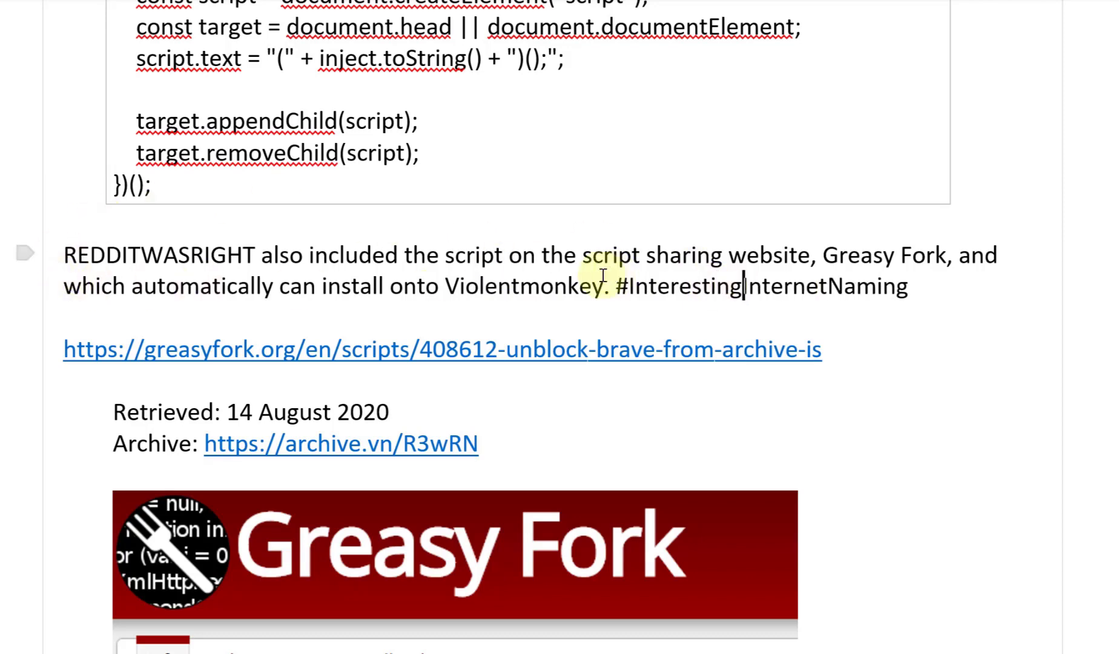
Step: Copy the Greasy Fork script link from the notes and look over the captured "Unblock Brave from archive.is" page
{"action": "right_click", "coordinate": [474, 359]}
{"action": "mouse_move", "coordinate": [576, 493]}
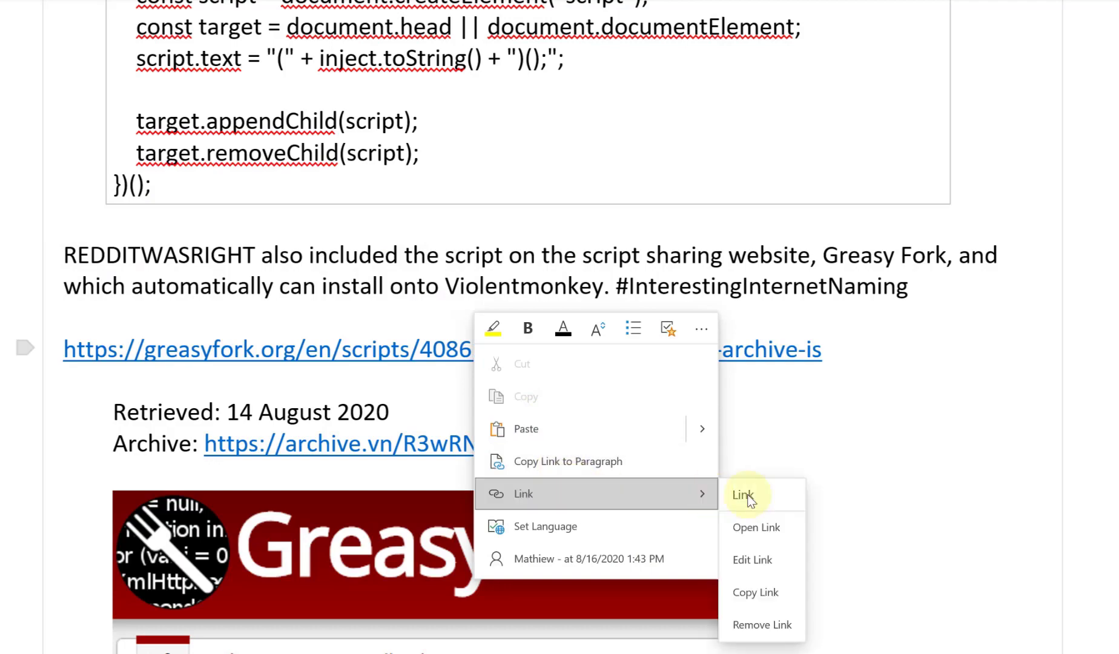
{"action": "left_click", "coordinate": [749, 591]}
{"action": "scroll", "coordinate": [375, 318], "scroll_direction": "down", "scroll_amount": 4}
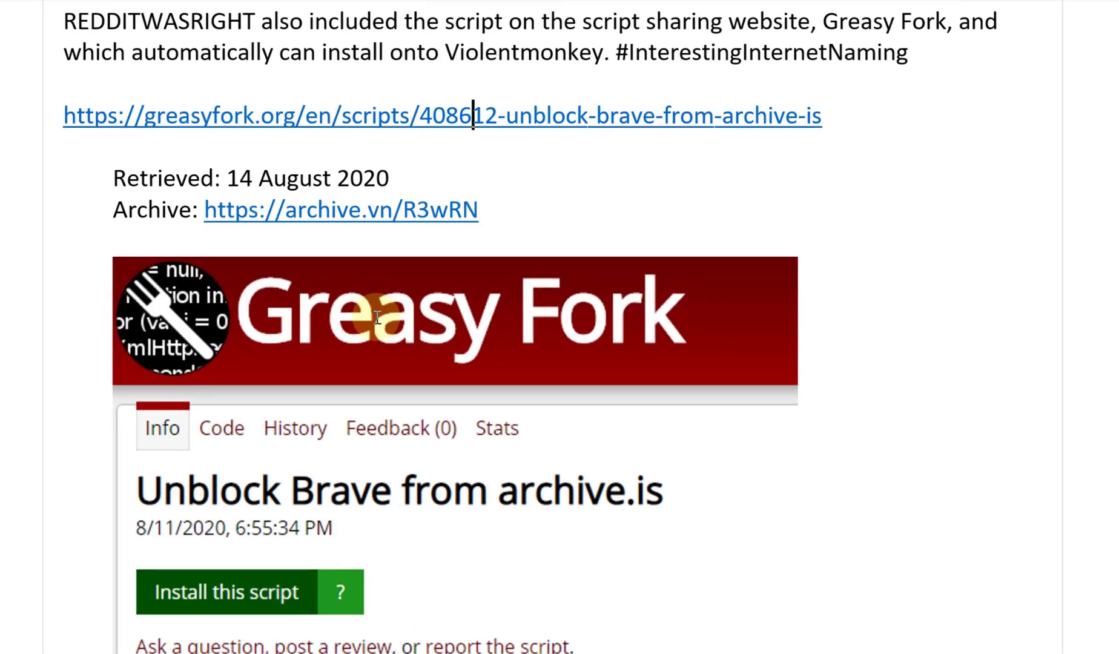
{"action": "scroll", "coordinate": [331, 321], "scroll_direction": "down", "scroll_amount": 4}
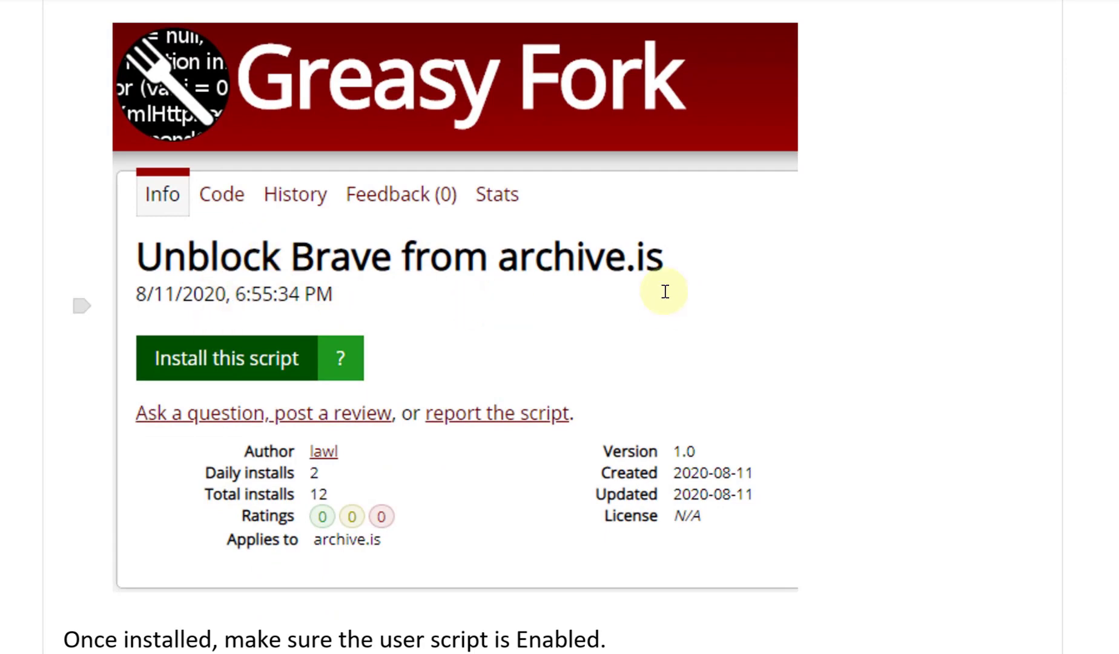
Step: Switch to Brave and open the copied Greasy Fork script link in a new tab
{"action": "key", "text": "alt+Tab"}
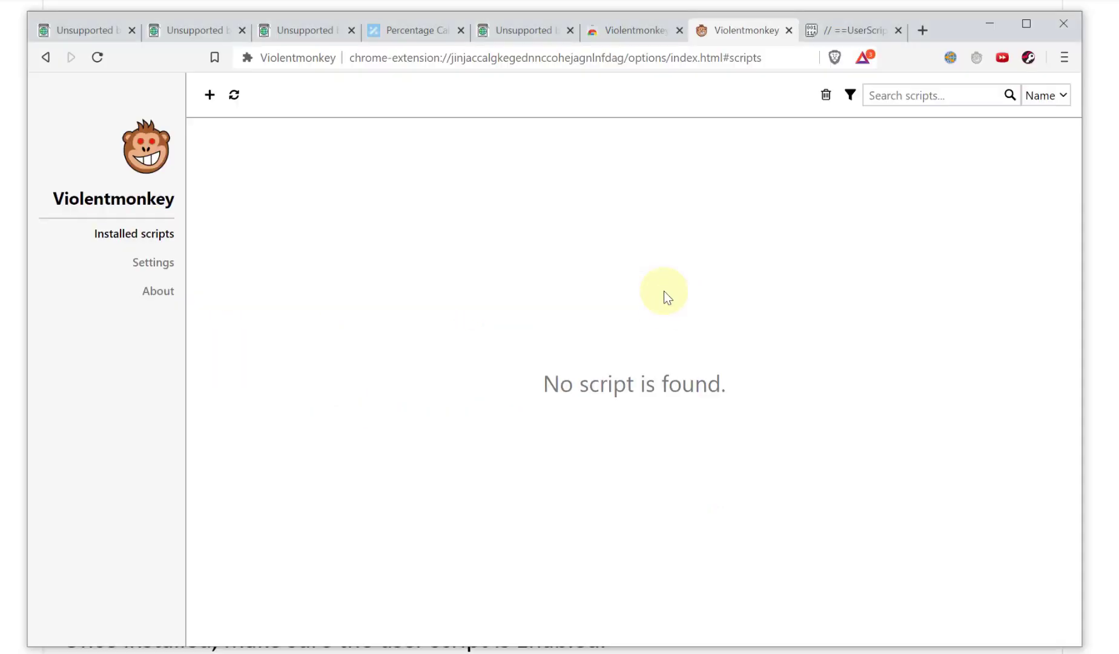
{"action": "key", "text": "ctrl+t"}
{"action": "key", "text": "ctrl+v"}
{"action": "key", "text": "Return"}
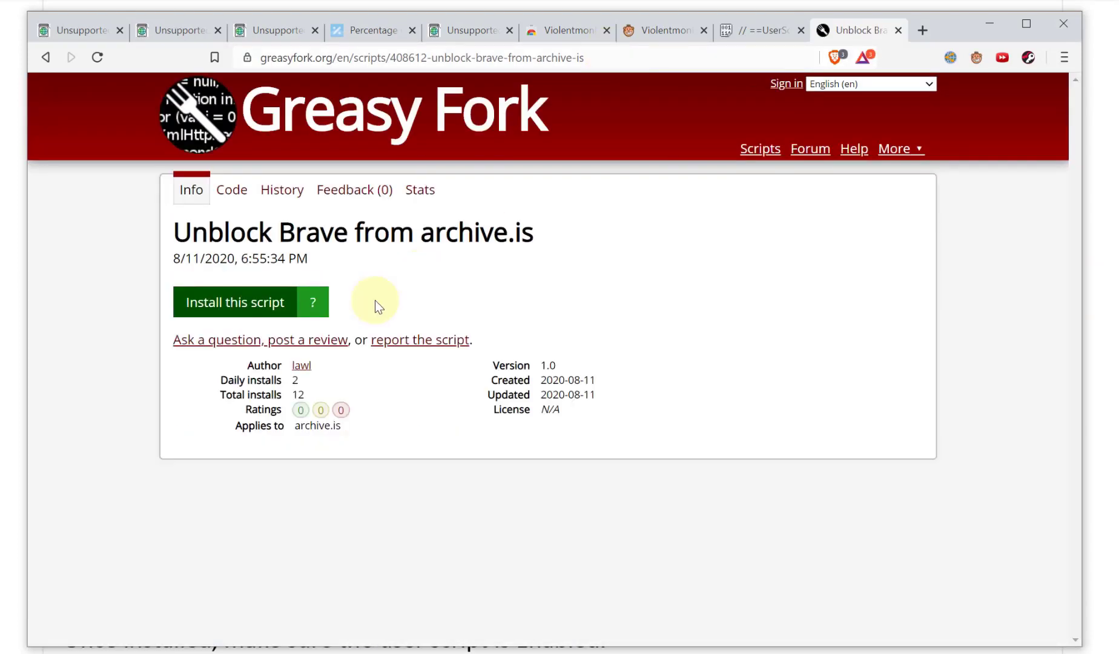
Step: Install the "Unblock Brave from archive.is" script through Violentmonkey and look at it among the installed scripts
{"action": "left_click", "coordinate": [237, 297]}
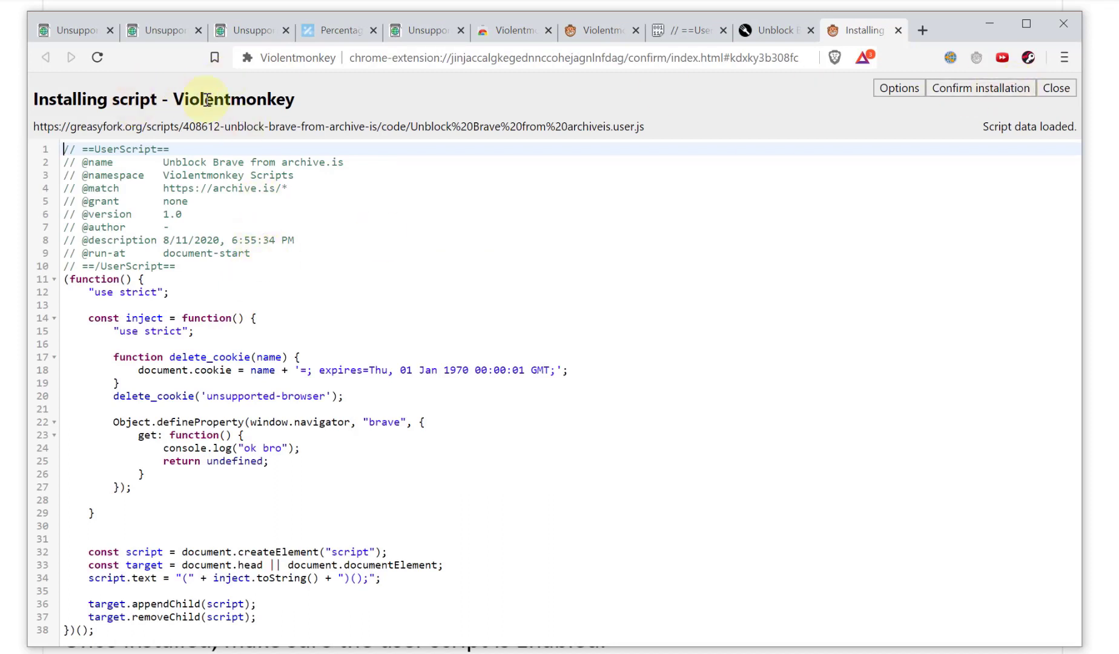
{"action": "left_click", "coordinate": [983, 91]}
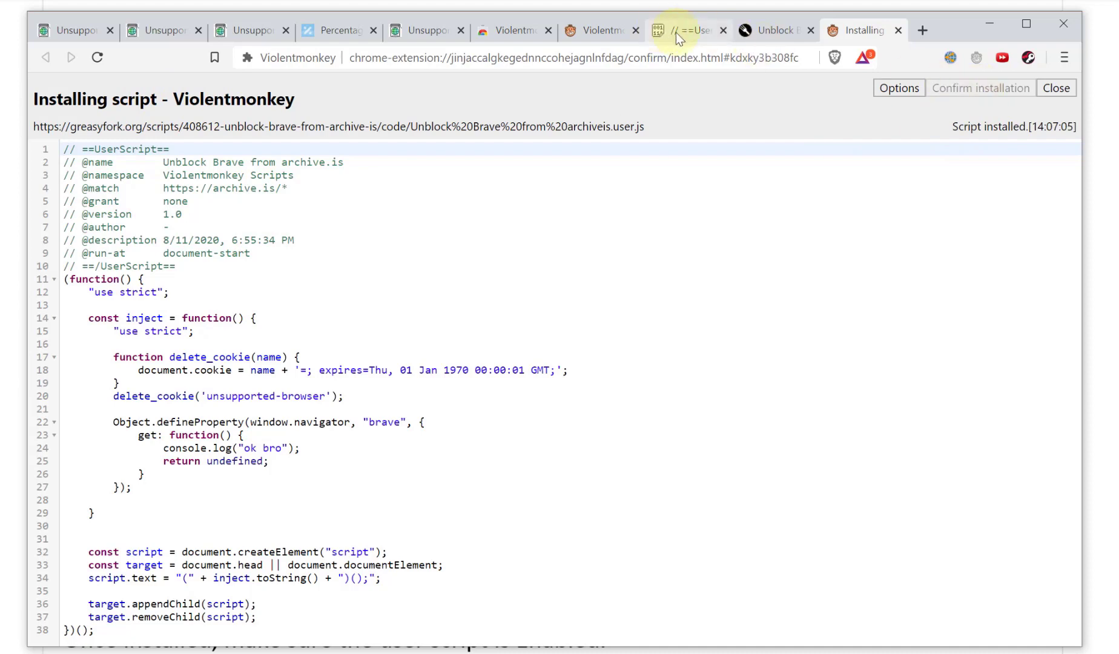
{"action": "left_click", "coordinate": [582, 28]}
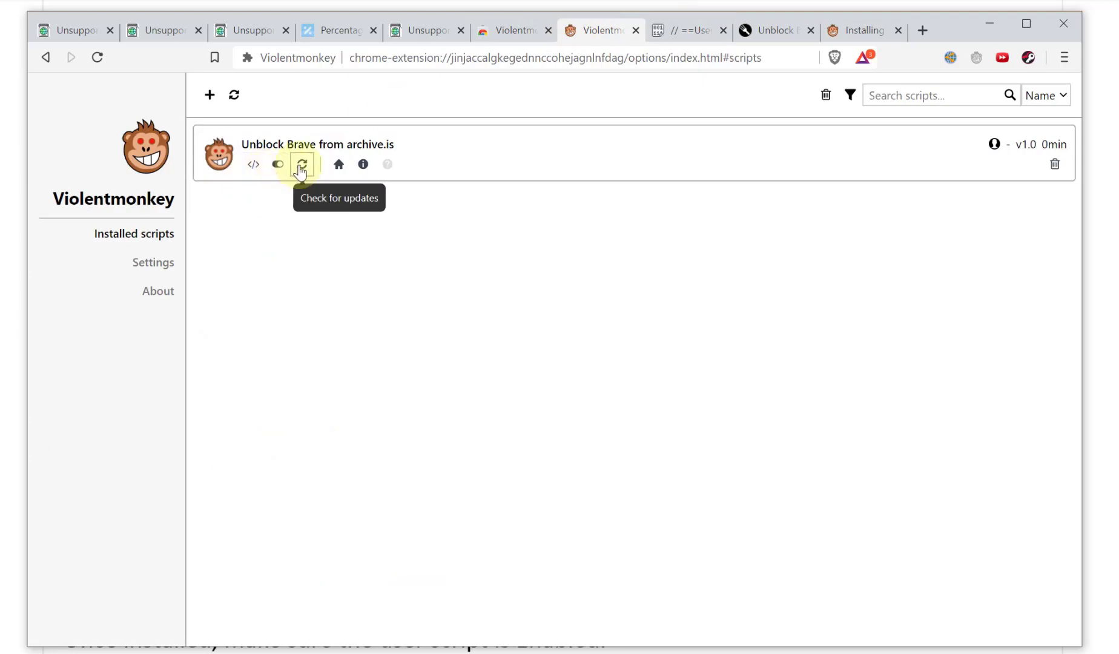
Step: Return to the OneNote notes and read how to make sure the script is enabled and matches the Archive.is website
{"action": "key", "text": "alt+Tab"}
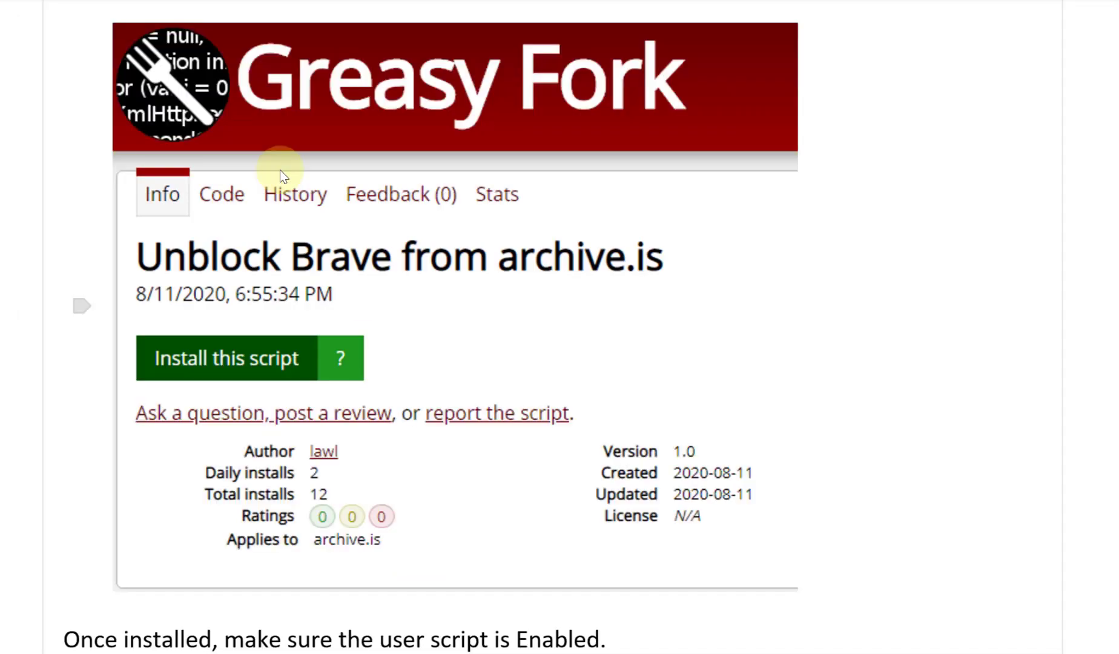
{"action": "scroll", "coordinate": [376, 351], "scroll_direction": "down", "scroll_amount": 8}
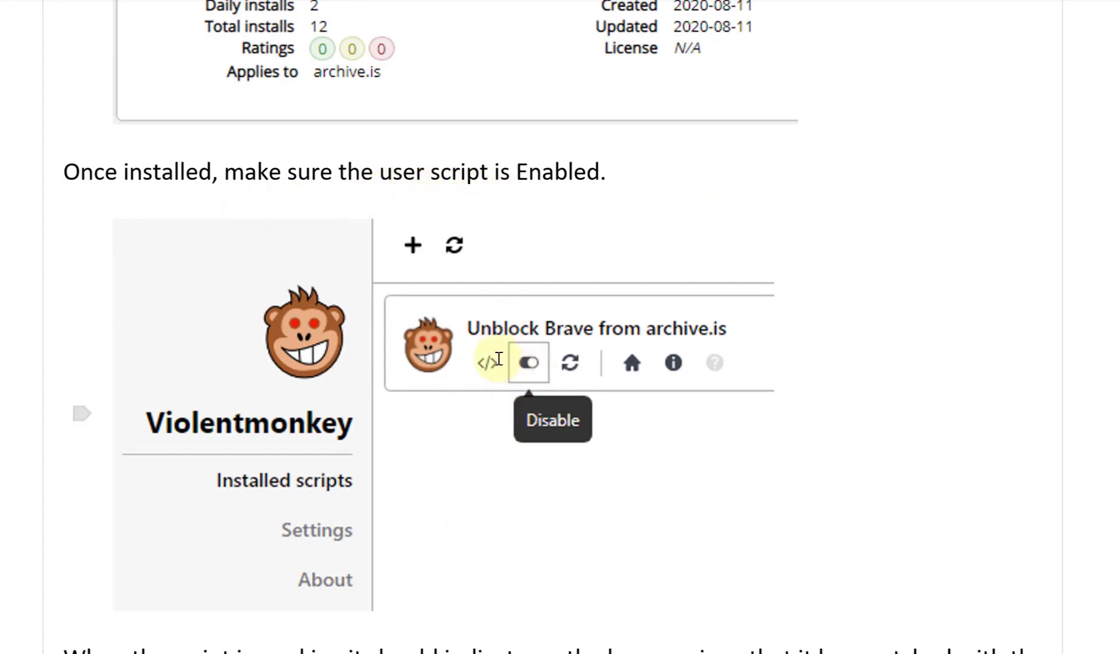
{"action": "scroll", "coordinate": [471, 379], "scroll_direction": "down", "scroll_amount": 3}
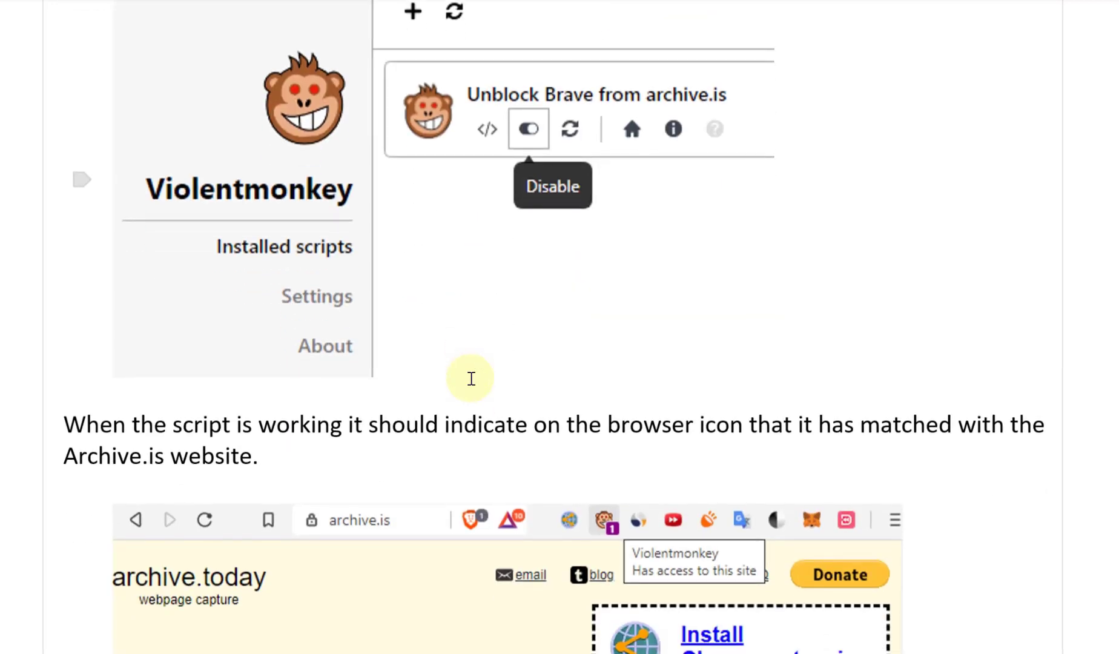
{"action": "scroll", "coordinate": [471, 378], "scroll_direction": "down", "scroll_amount": 2}
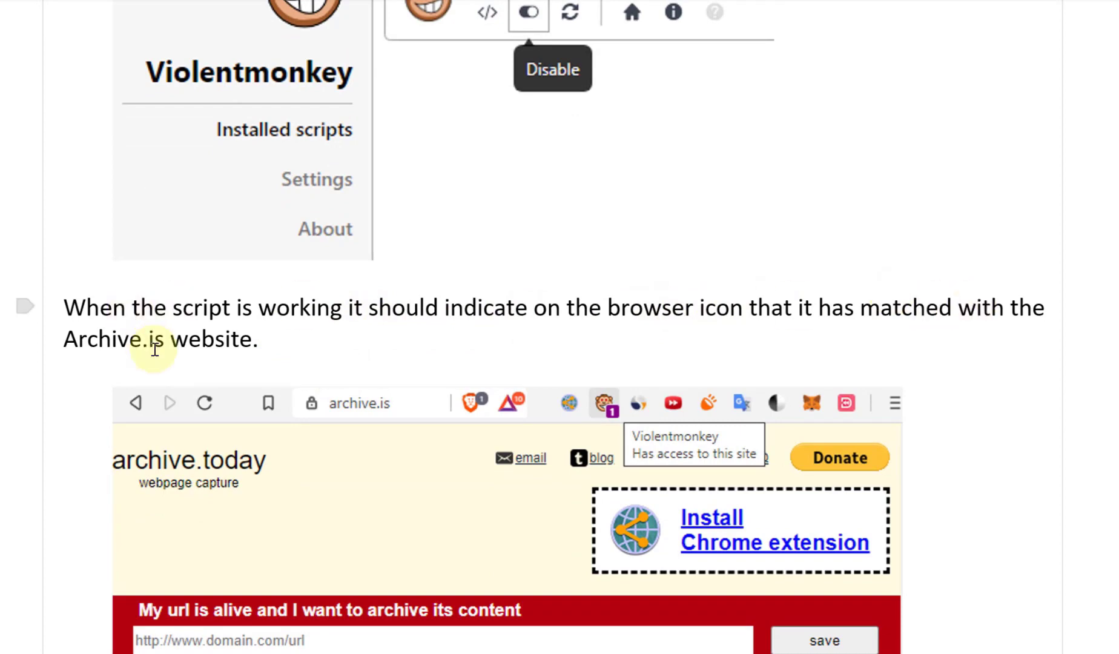
{"action": "scroll", "coordinate": [197, 342], "scroll_direction": "down", "scroll_amount": 4}
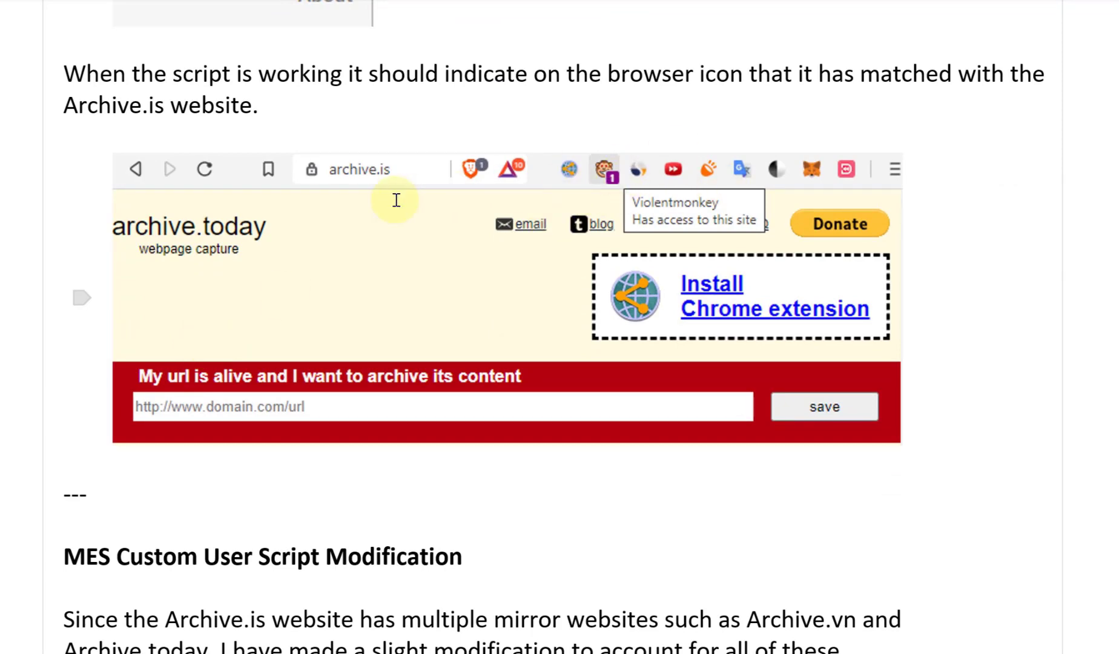
{"action": "scroll", "coordinate": [396, 200], "scroll_direction": "down", "scroll_amount": 4}
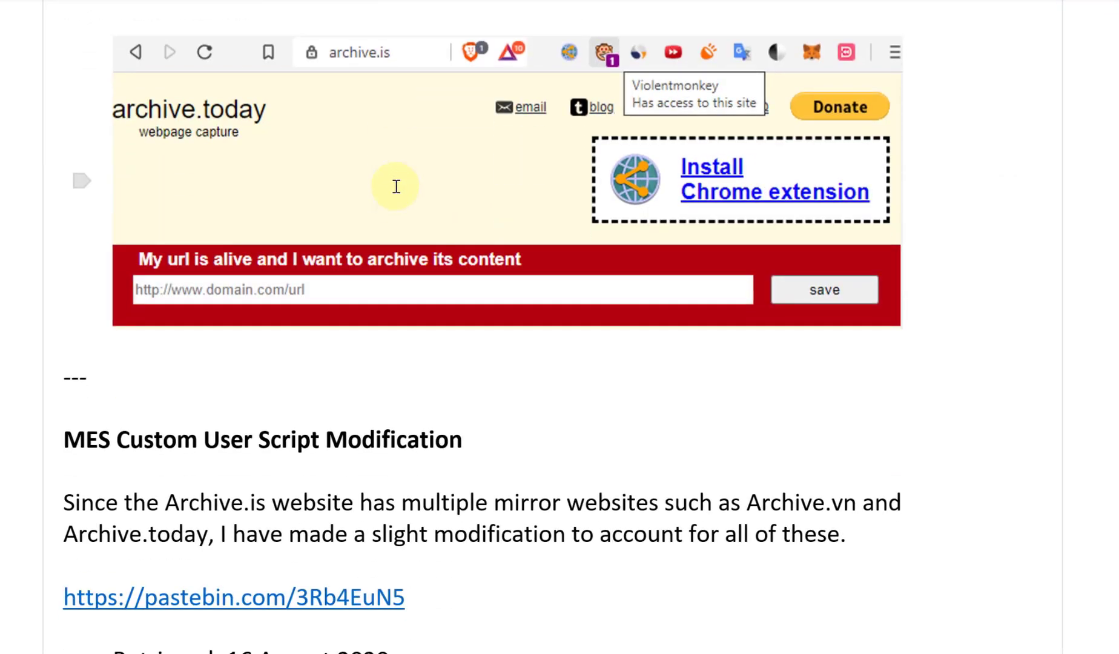
{"action": "scroll", "coordinate": [254, 363], "scroll_direction": "down", "scroll_amount": 2}
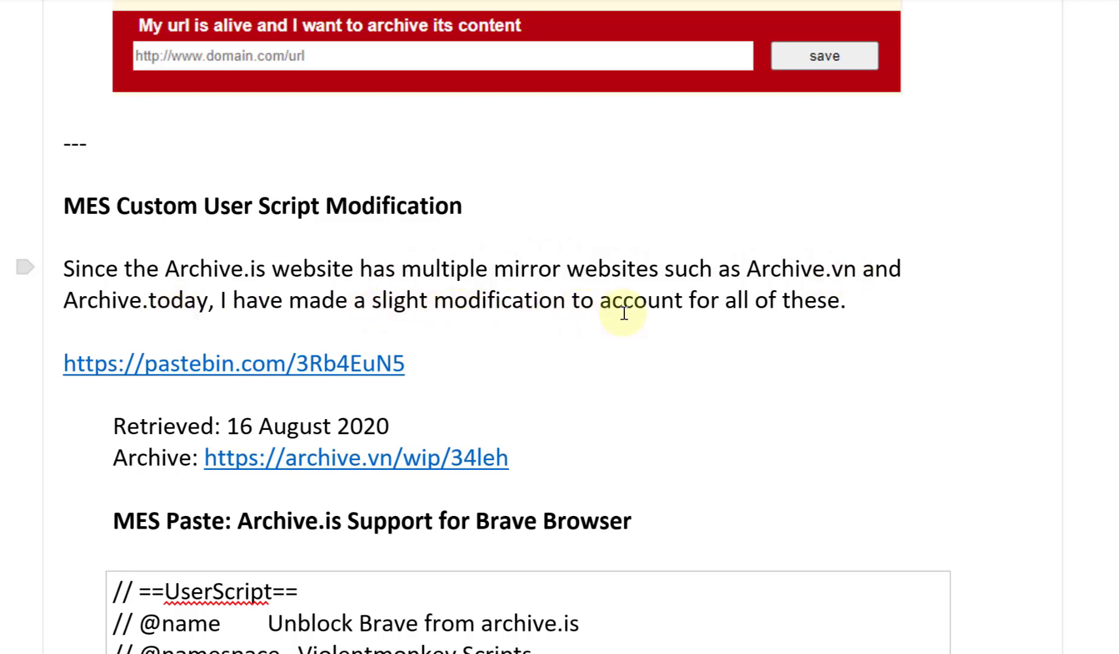
{"action": "scroll", "coordinate": [696, 304], "scroll_direction": "down", "scroll_amount": 2}
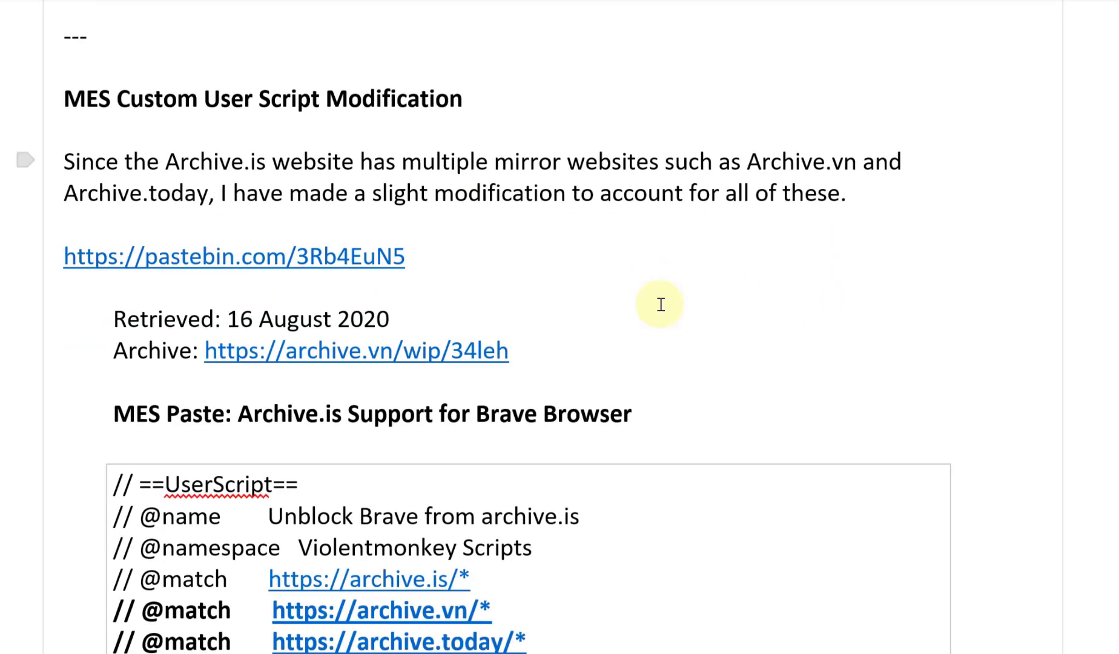
{"action": "scroll", "coordinate": [209, 256], "scroll_direction": "down", "scroll_amount": 2}
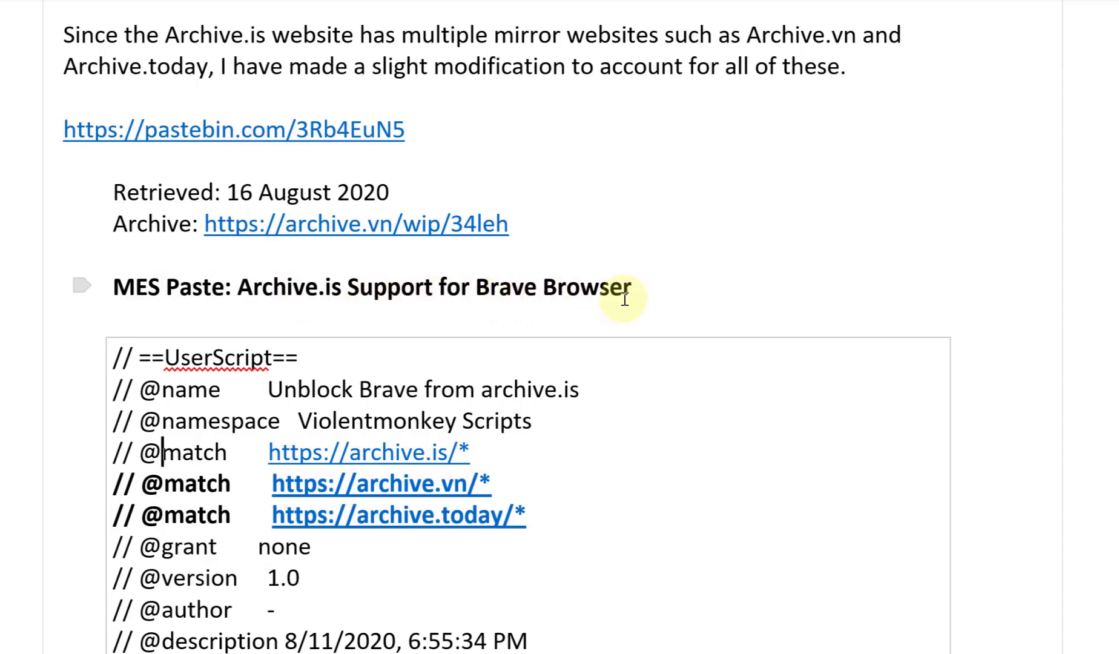
{"action": "scroll", "coordinate": [626, 291], "scroll_direction": "down", "scroll_amount": 3}
{"action": "scroll", "coordinate": [624, 290], "scroll_direction": "up", "scroll_amount": 2}
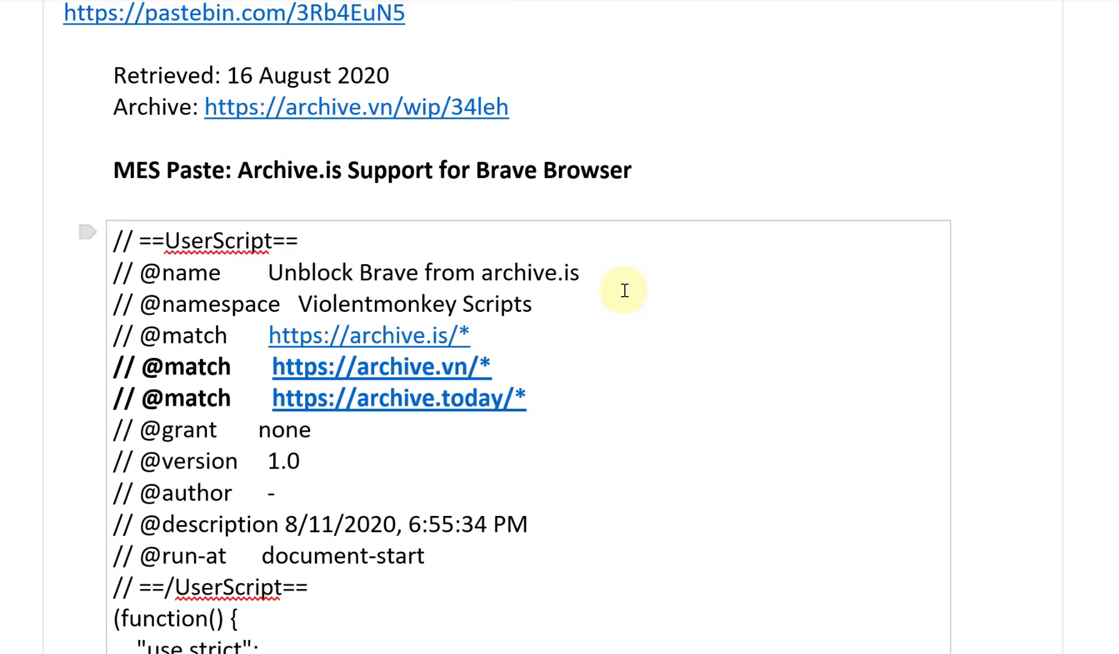
{"action": "key", "text": "alt+Tab"}
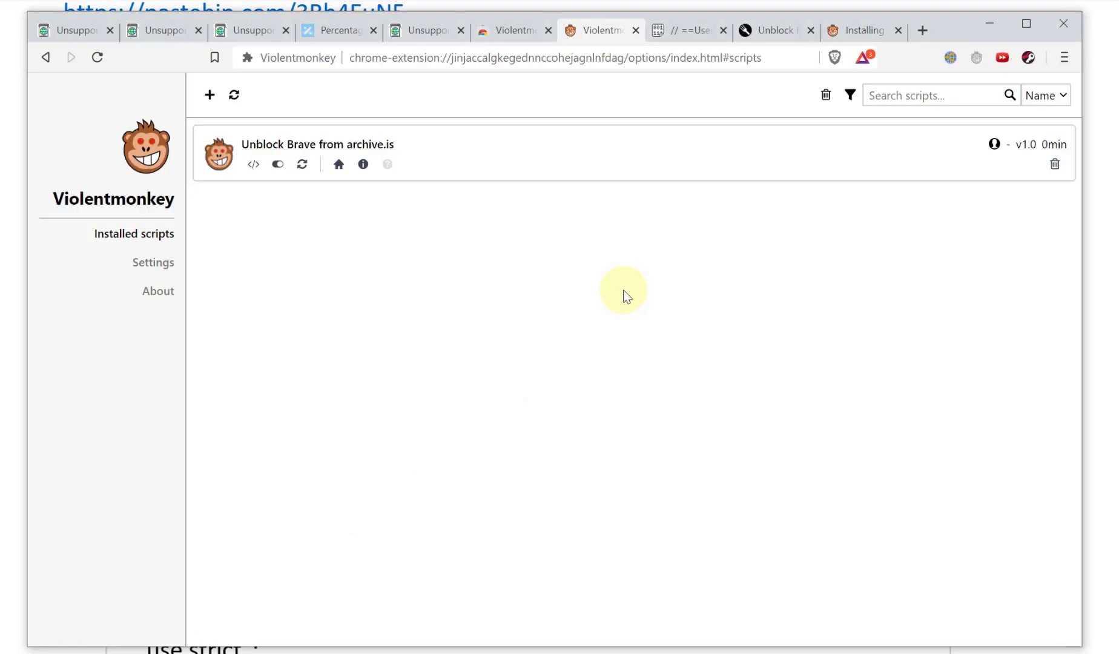
{"action": "key", "text": "alt+Tab"}
{"action": "scroll", "coordinate": [625, 289], "scroll_direction": "down", "scroll_amount": 9}
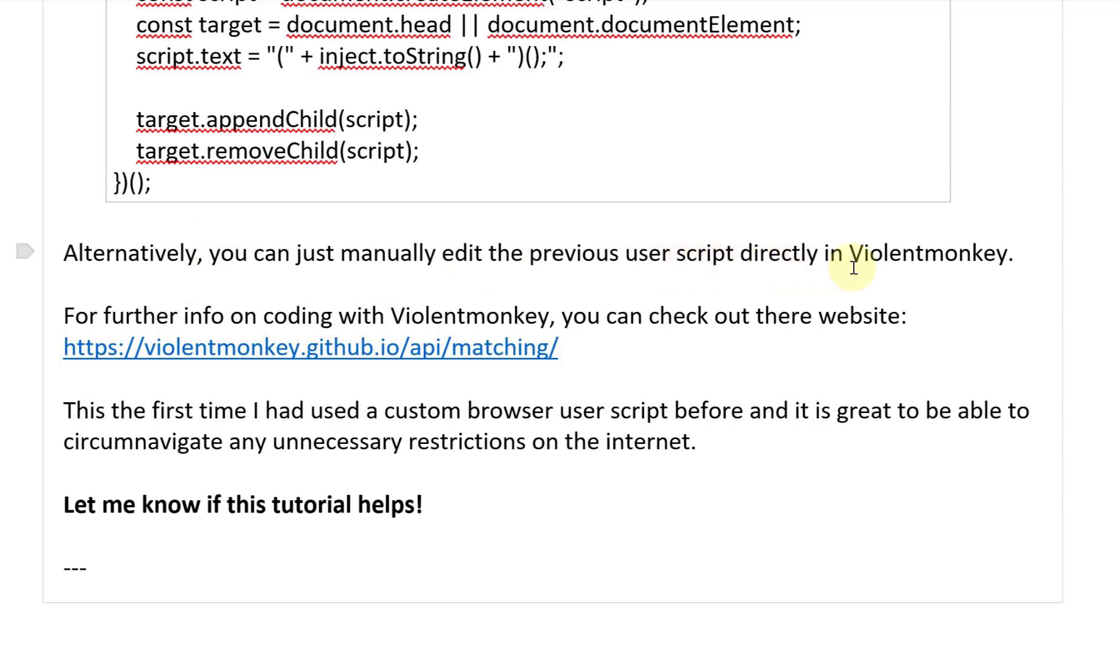
Step: Switch to Brave and load the archive.is home page by removing "unsupported-browser" from the first tab's address
{"action": "key", "text": "alt+Tab"}
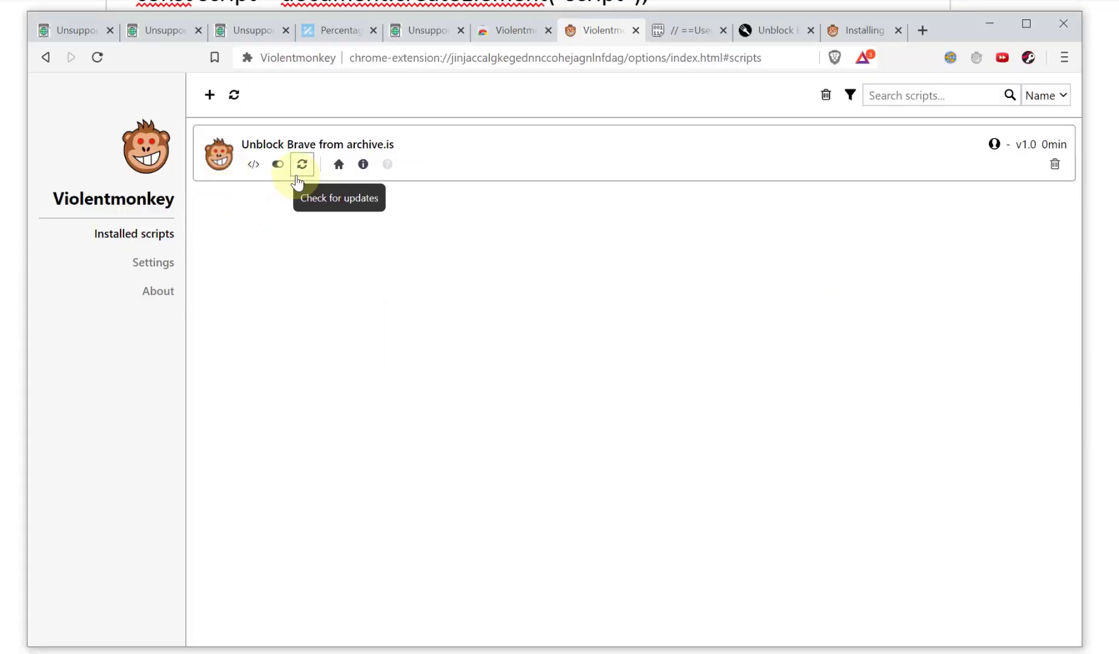
{"action": "left_click", "coordinate": [91, 30]}
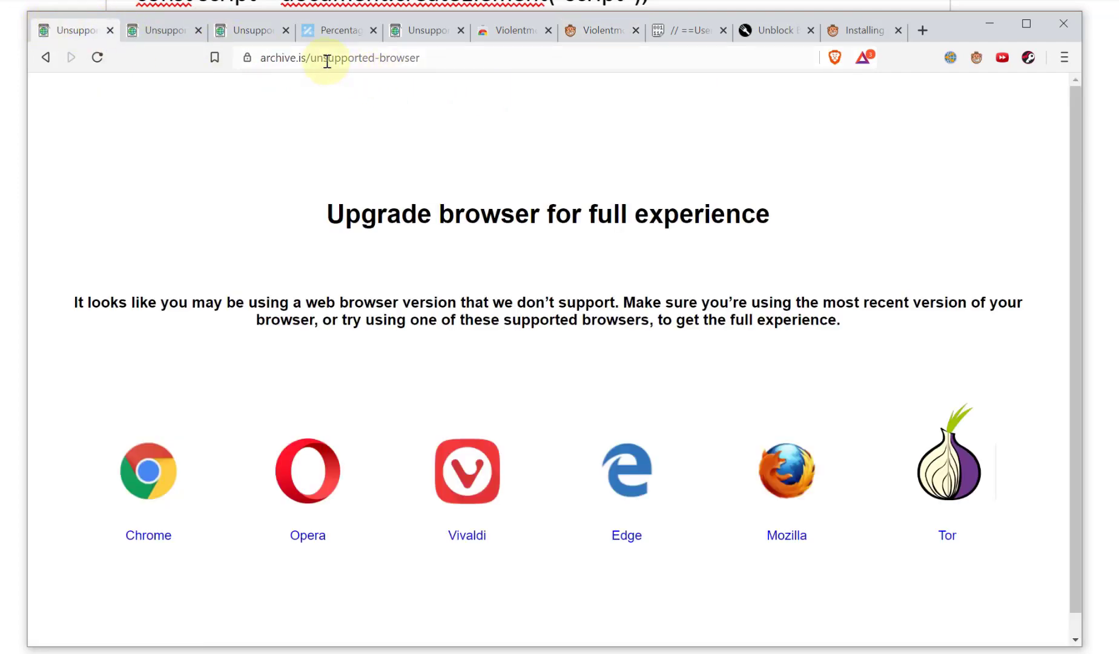
{"action": "left_click", "coordinate": [327, 60]}
{"action": "key", "text": "Return"}
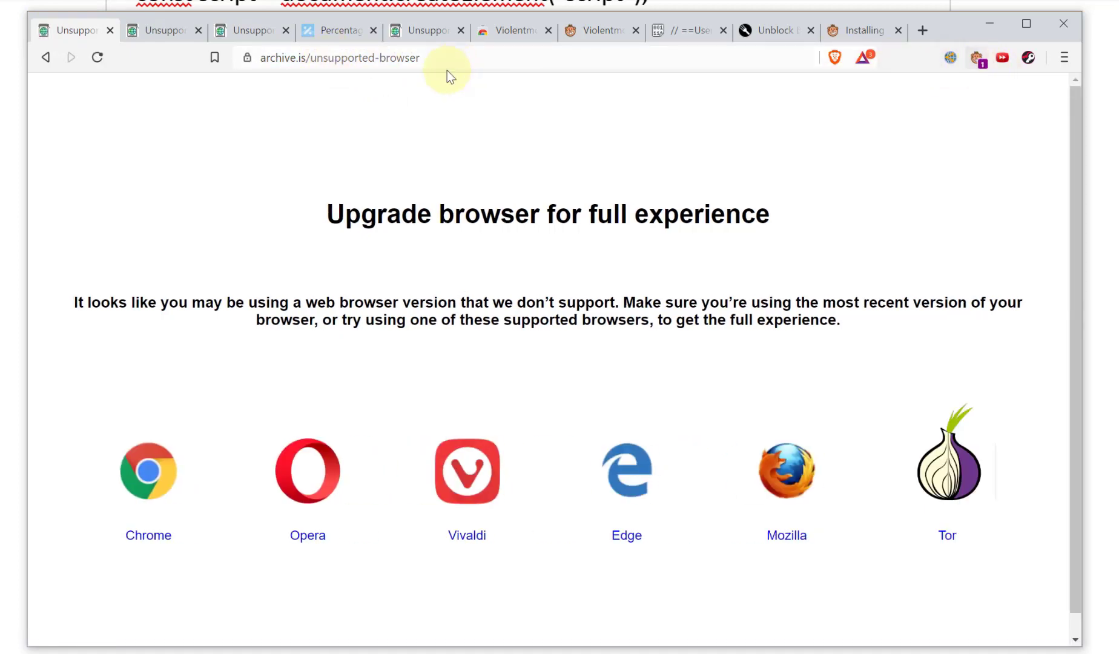
{"action": "left_click_drag", "start_coordinate": [313, 58], "coordinate": [739, 55]}
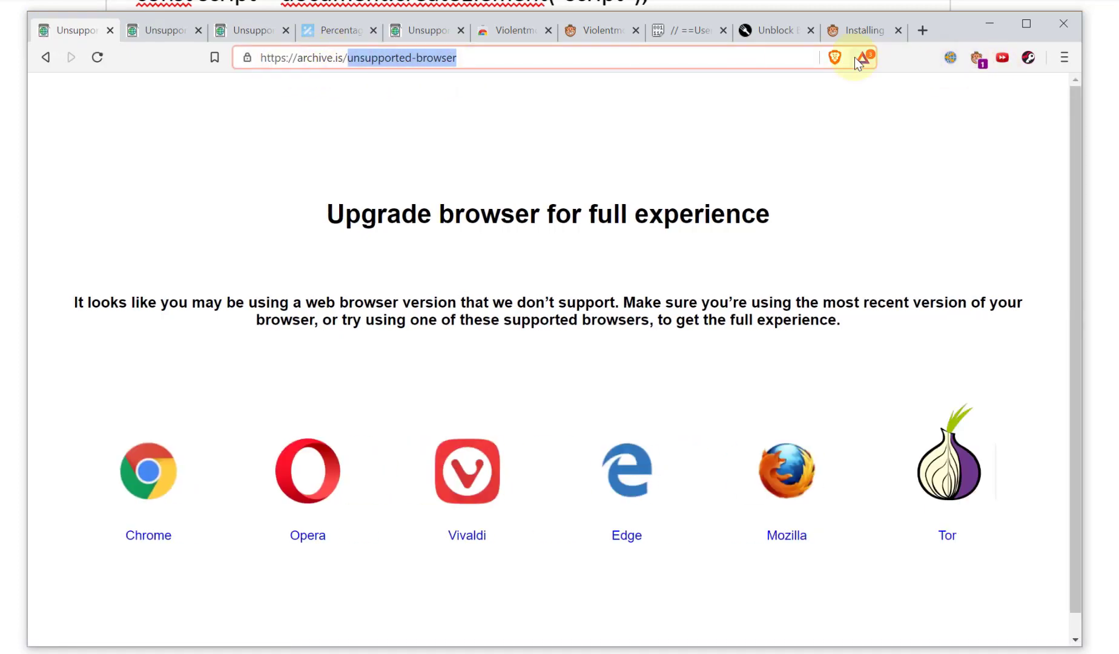
{"action": "key", "text": "BackSpace"}
{"action": "key", "text": "Return"}
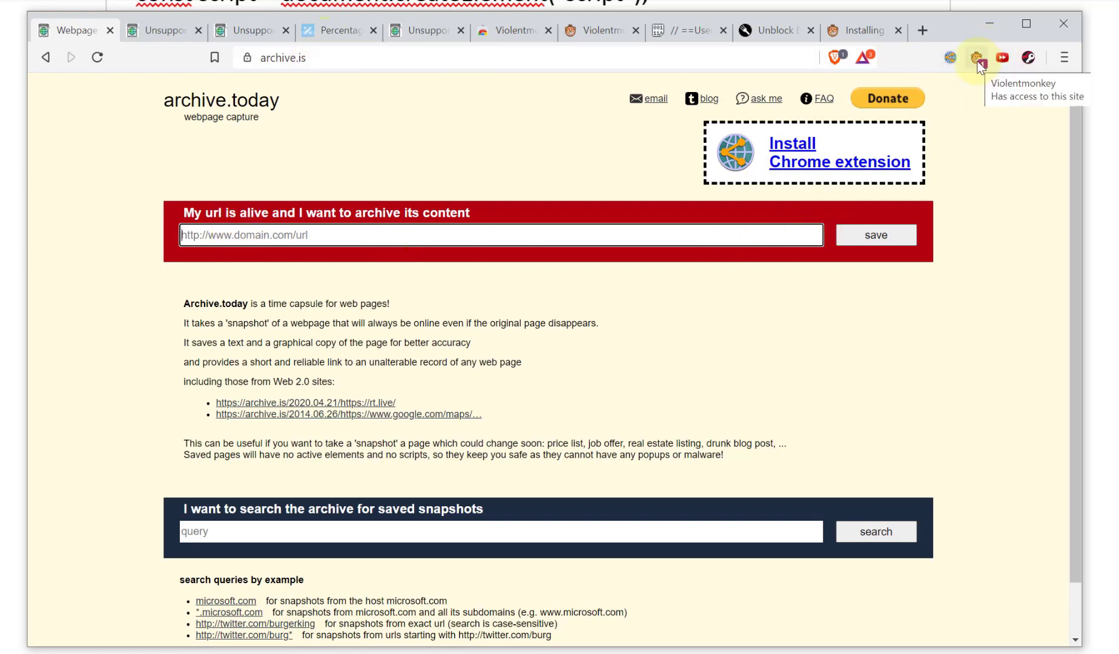
Step: Examine Violentmonkey's matched scripts for archive.is, and reload the archive.vn unsupported-browser page to compare
{"action": "left_click", "coordinate": [159, 30]}
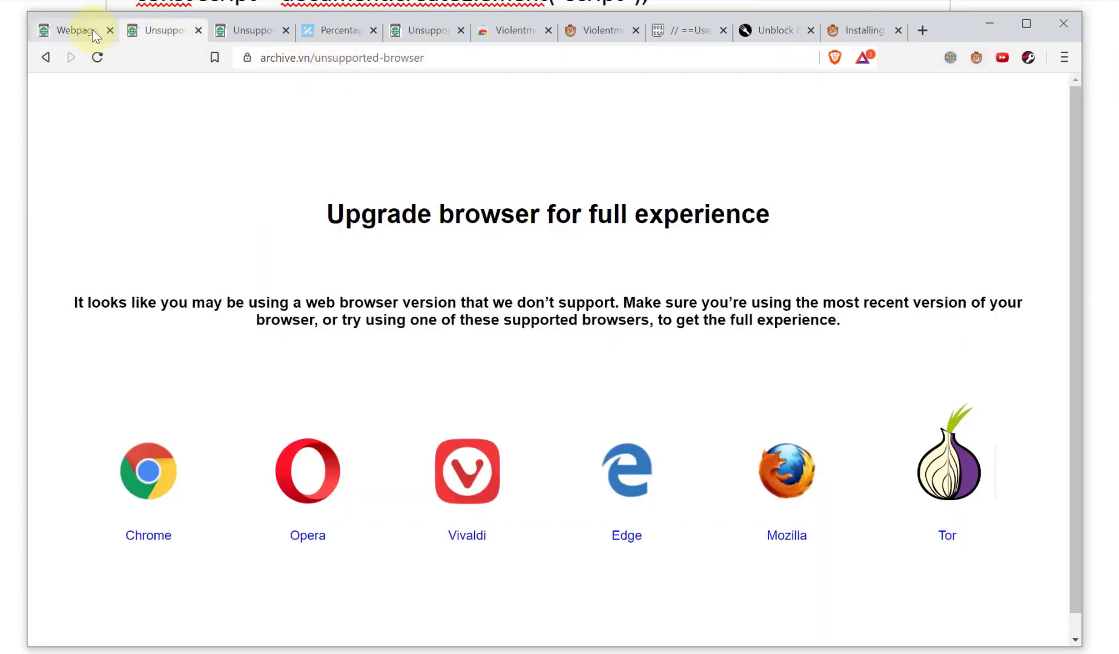
{"action": "left_click", "coordinate": [93, 30]}
{"action": "right_click", "coordinate": [977, 63]}
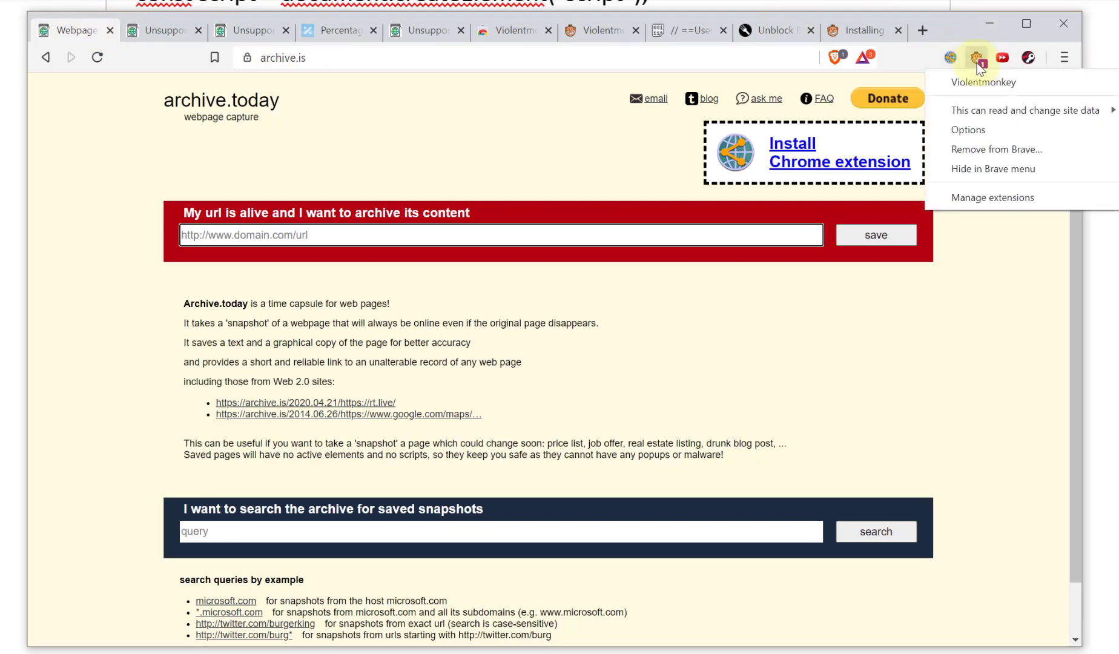
{"action": "left_click", "coordinate": [1022, 234]}
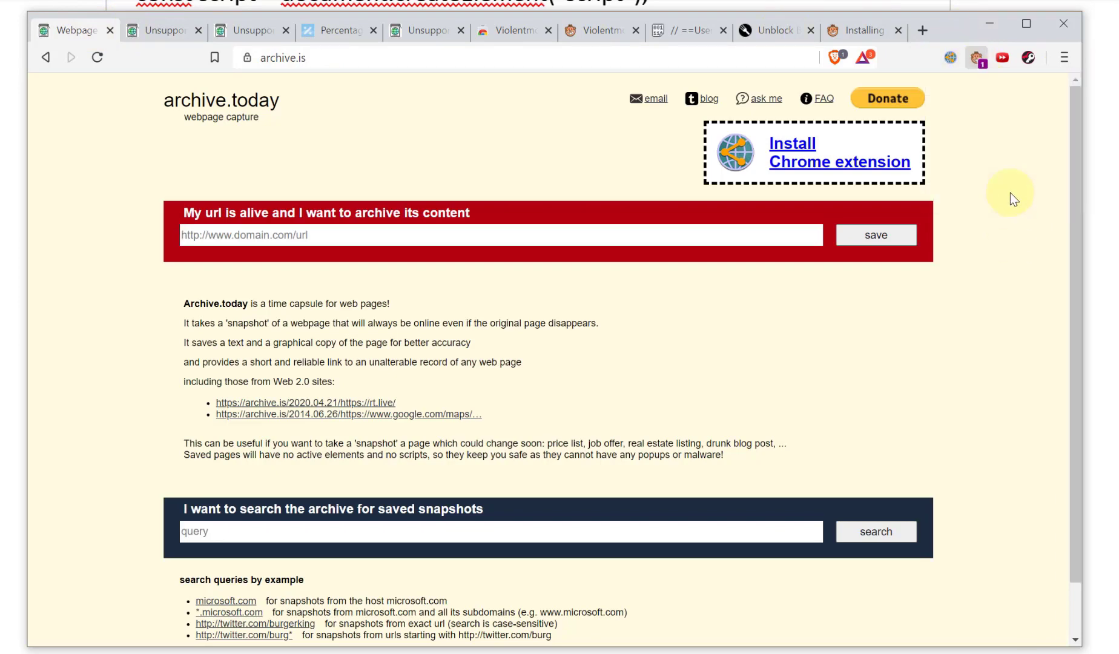
{"action": "left_click", "coordinate": [980, 63]}
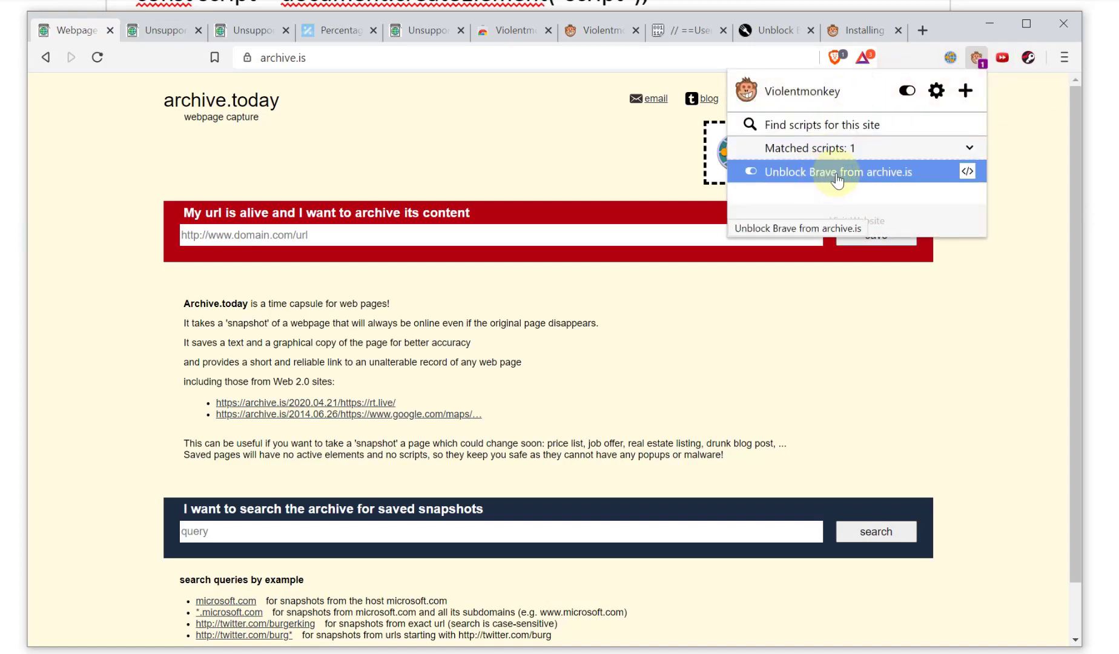
{"action": "left_click", "coordinate": [293, 57]}
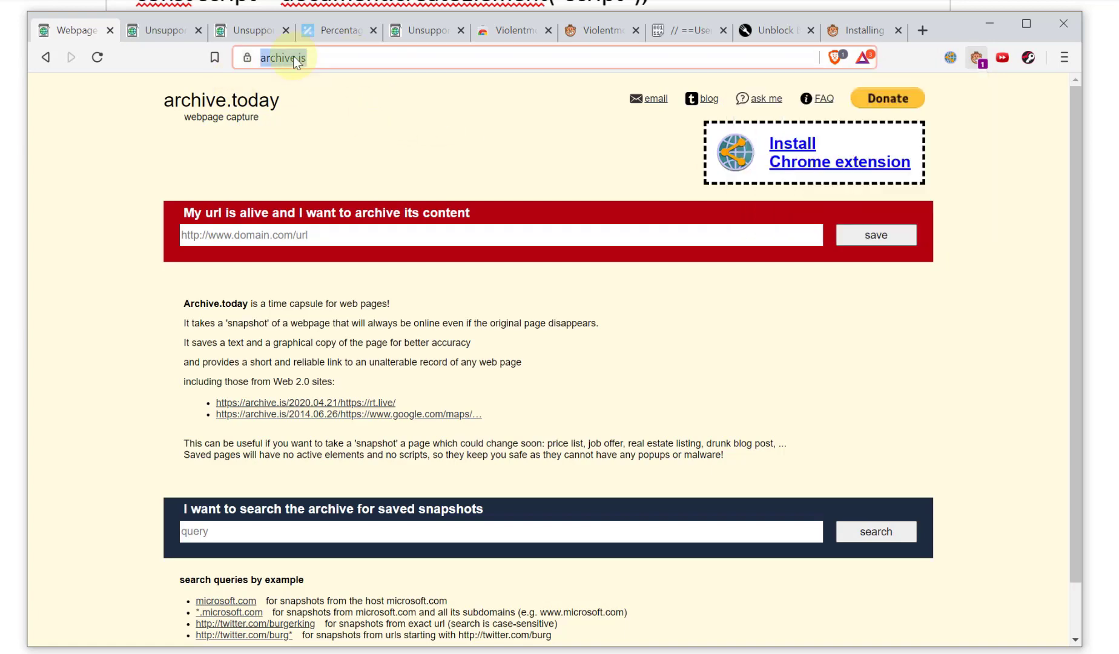
{"action": "left_click", "coordinate": [164, 27]}
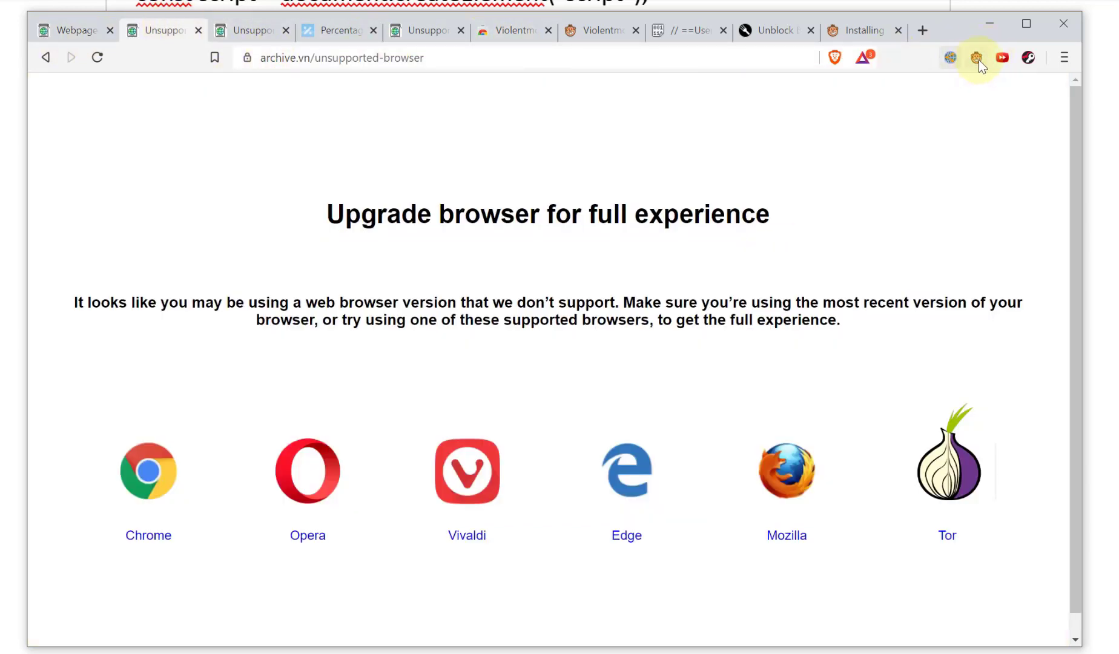
{"action": "left_click", "coordinate": [104, 59]}
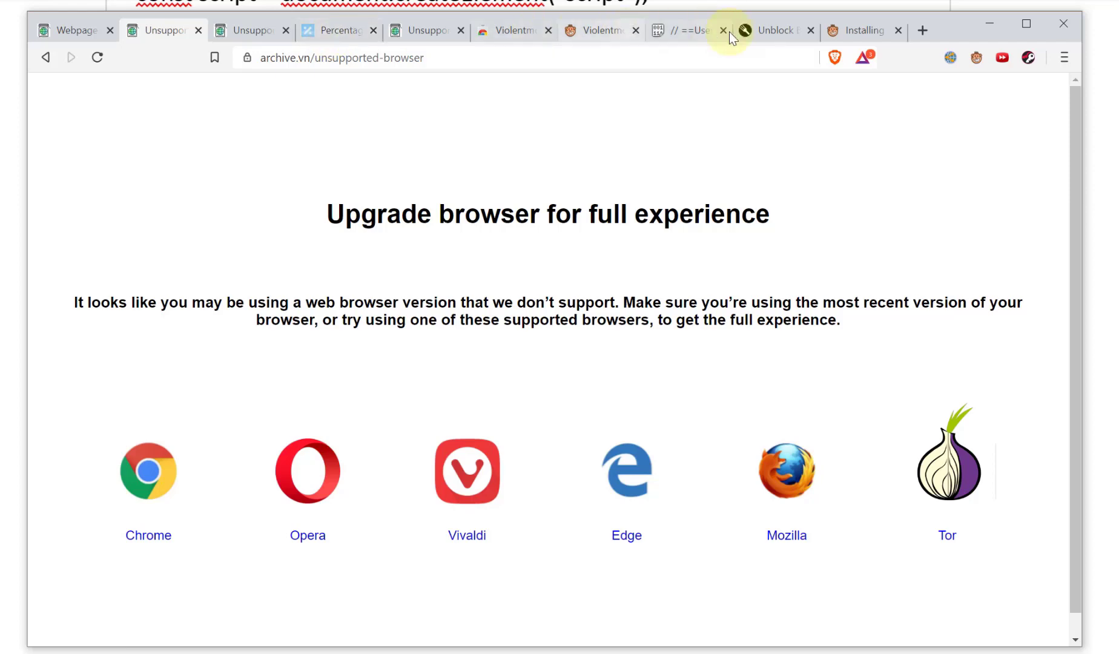
{"action": "left_click", "coordinate": [582, 31]}
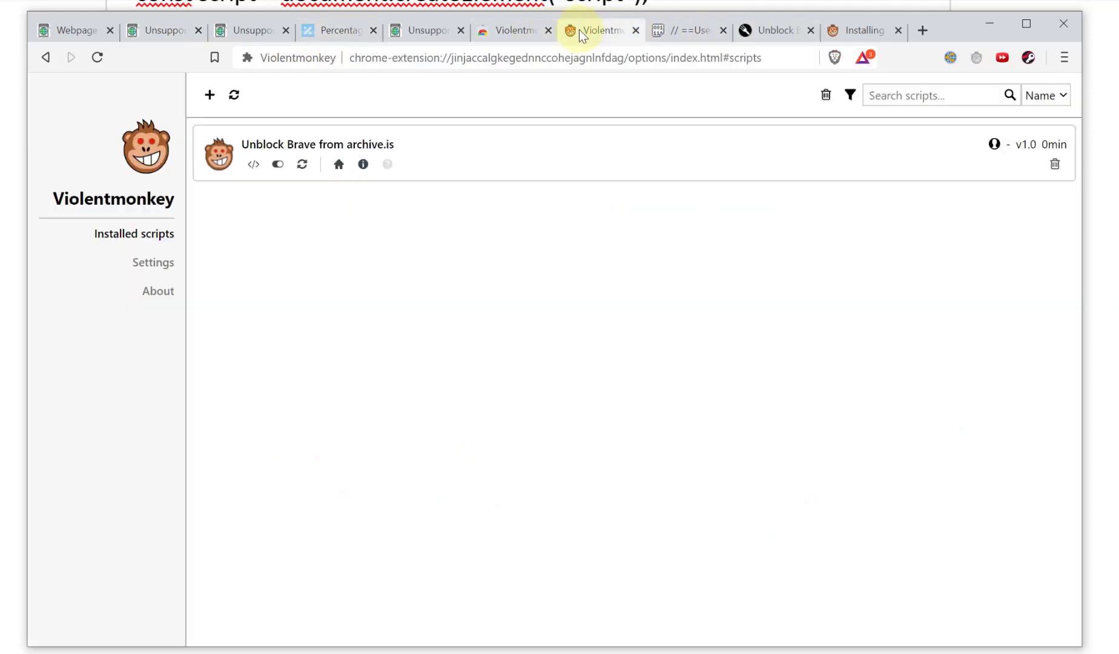
{"action": "left_click", "coordinate": [254, 164]}
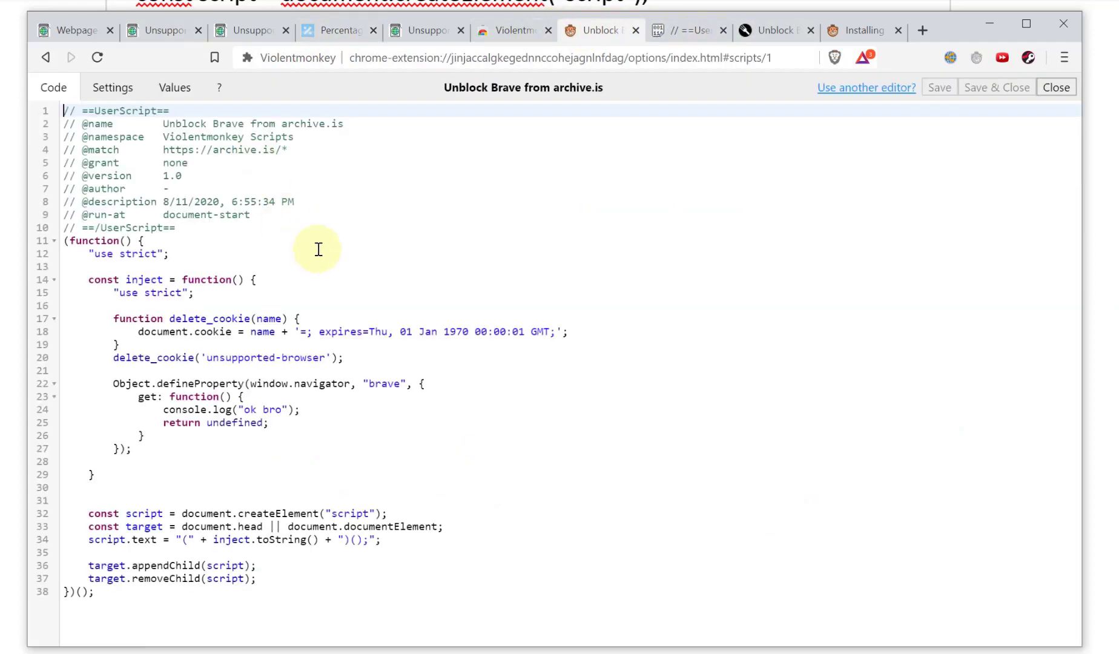
{"action": "left_click", "coordinate": [297, 149]}
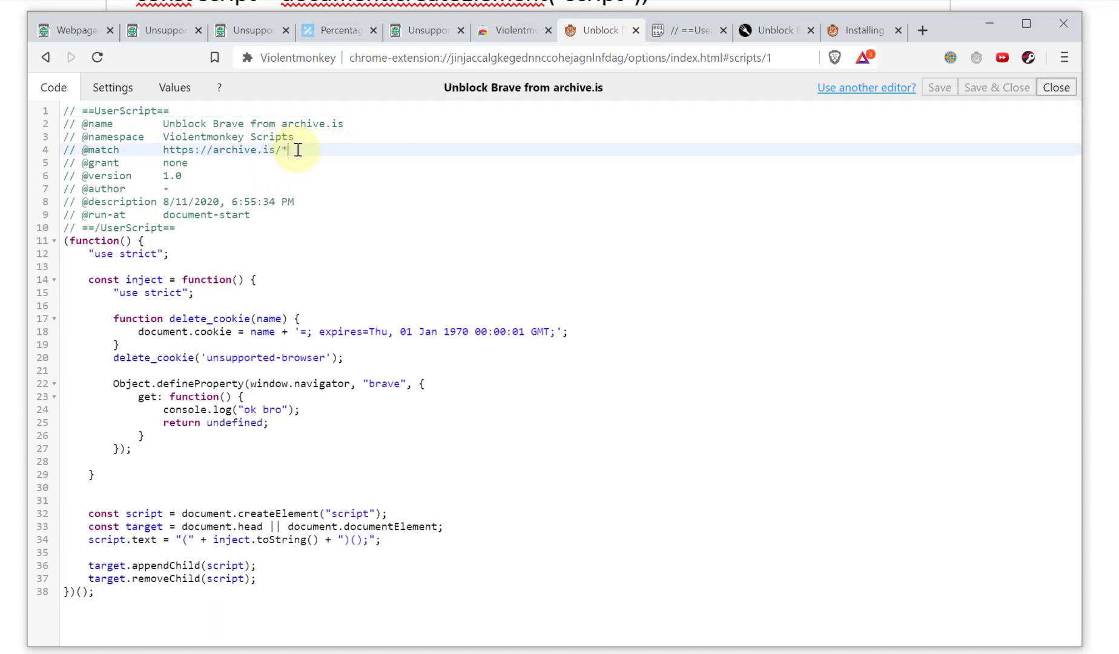
{"action": "key", "text": "Return"}
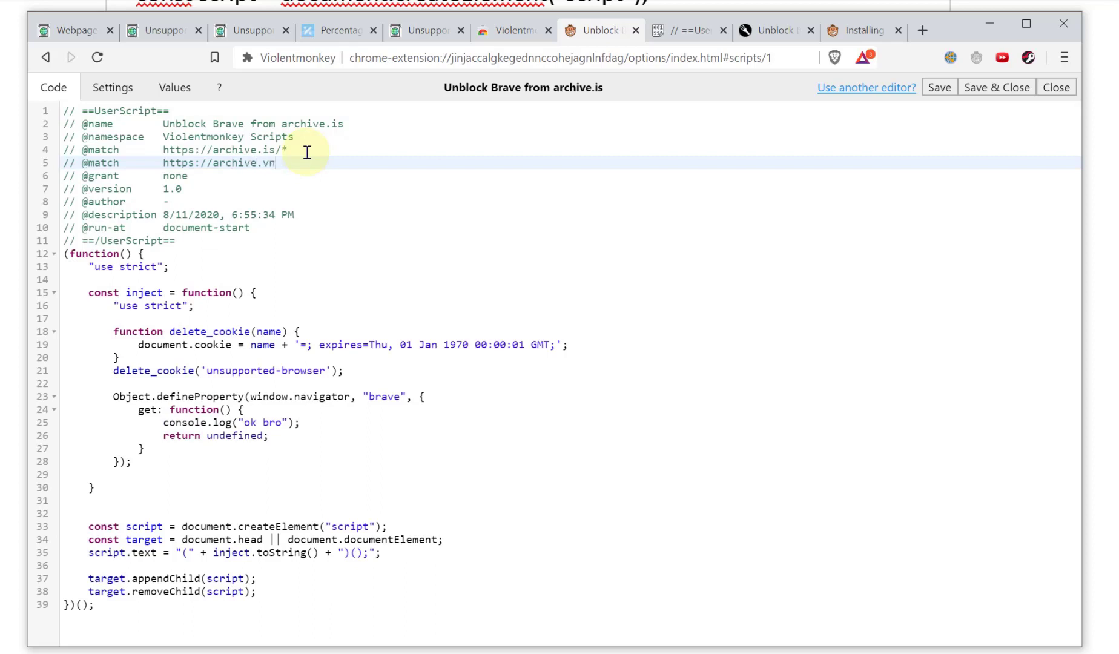
{"action": "key", "text": "Return"}
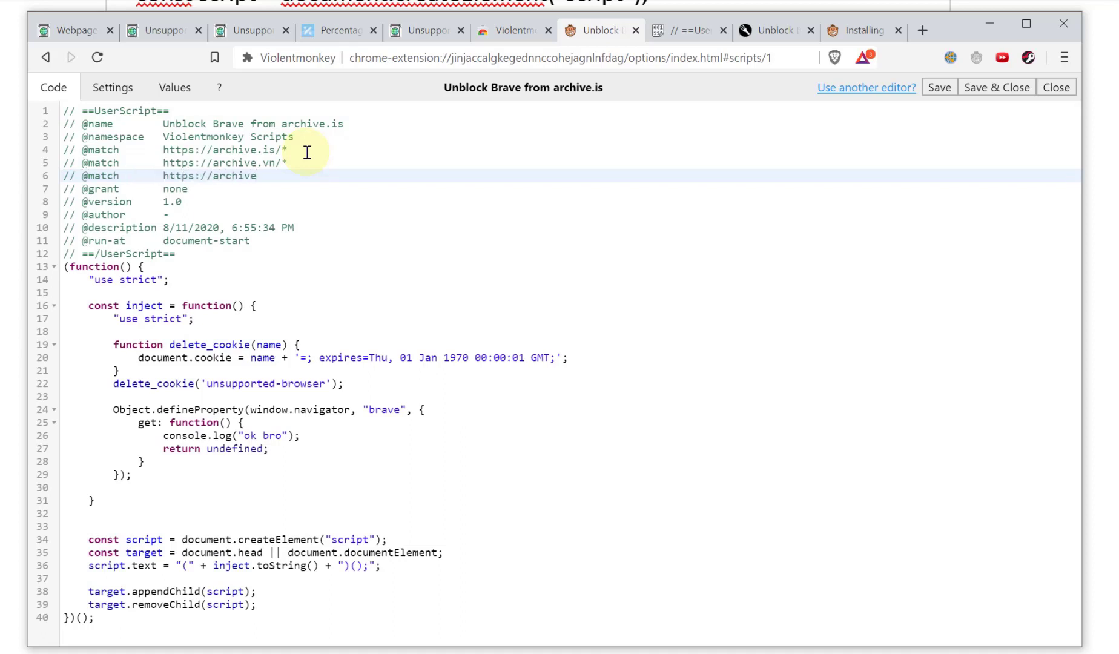
{"action": "type", "text": "today/*"}
{"action": "left_click", "coordinate": [997, 89]}
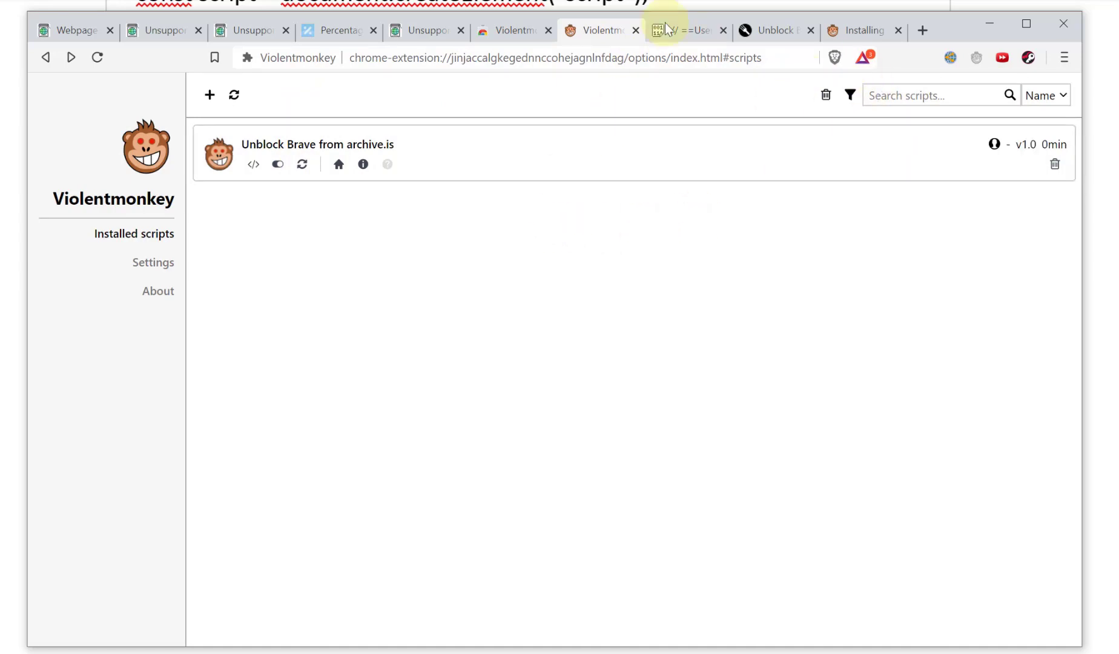
Step: Reload the archive.vn unsupported-browser tab and load the archive.vn home page by removing "unsupported-browser" from its address
{"action": "left_click", "coordinate": [693, 30]}
{"action": "left_click", "coordinate": [773, 31]}
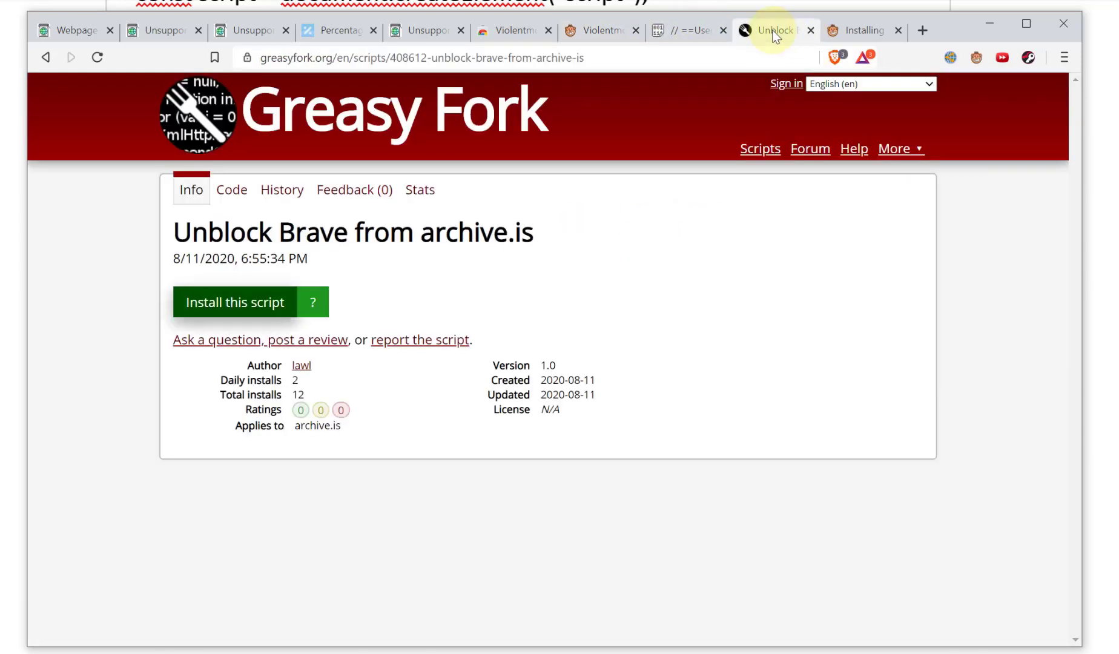
{"action": "left_click", "coordinate": [148, 29]}
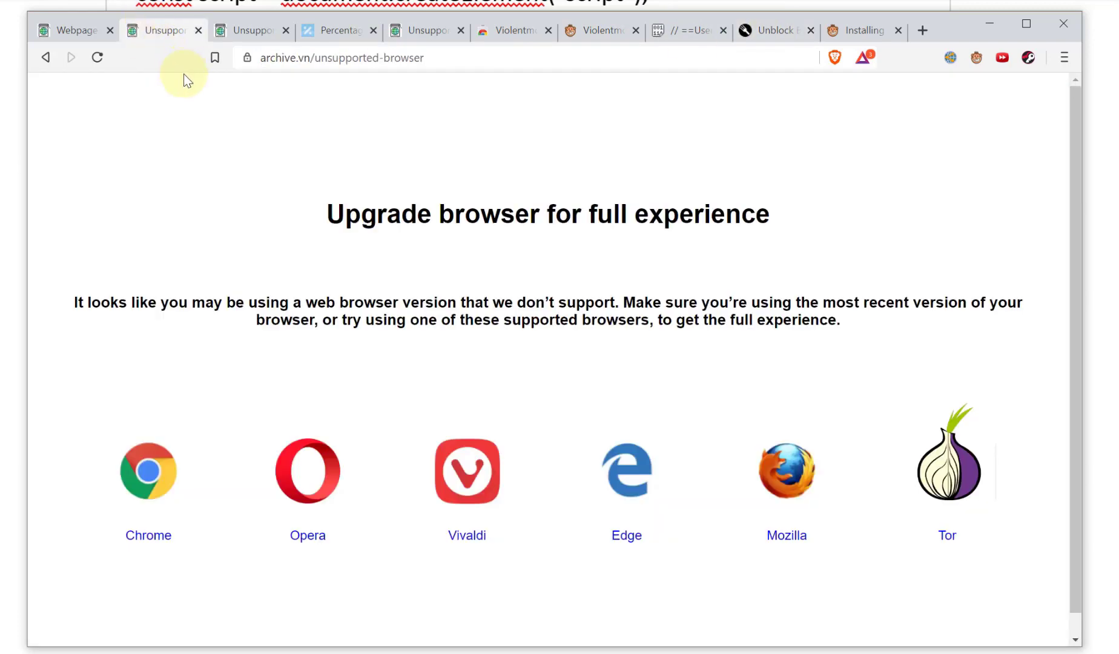
{"action": "key", "text": "F5"}
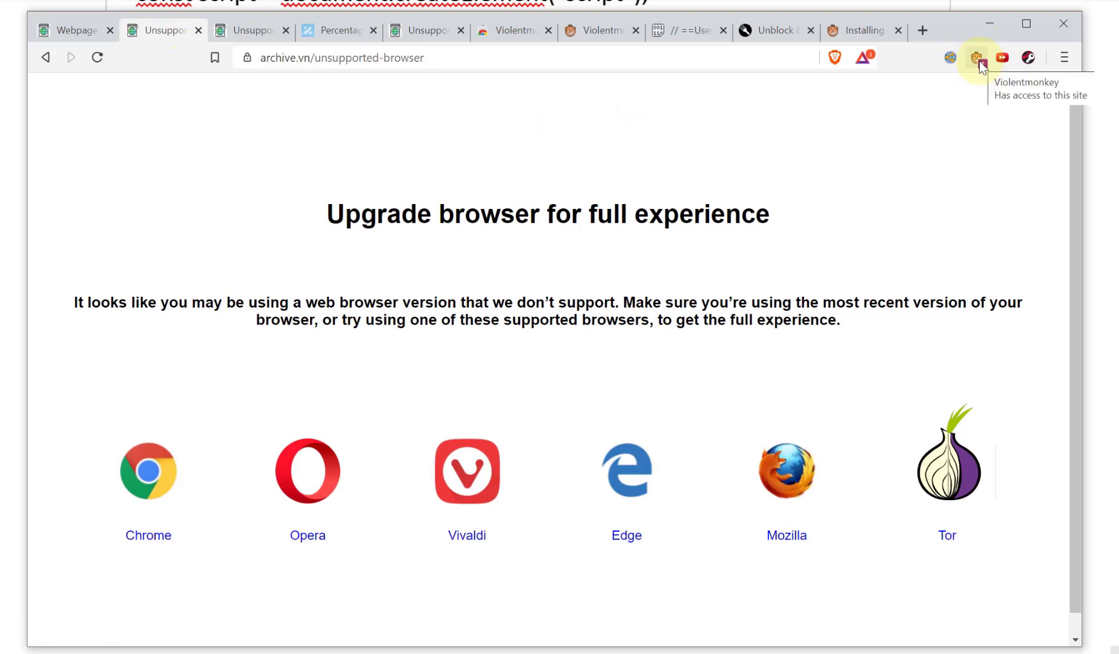
{"action": "left_click", "coordinate": [493, 58]}
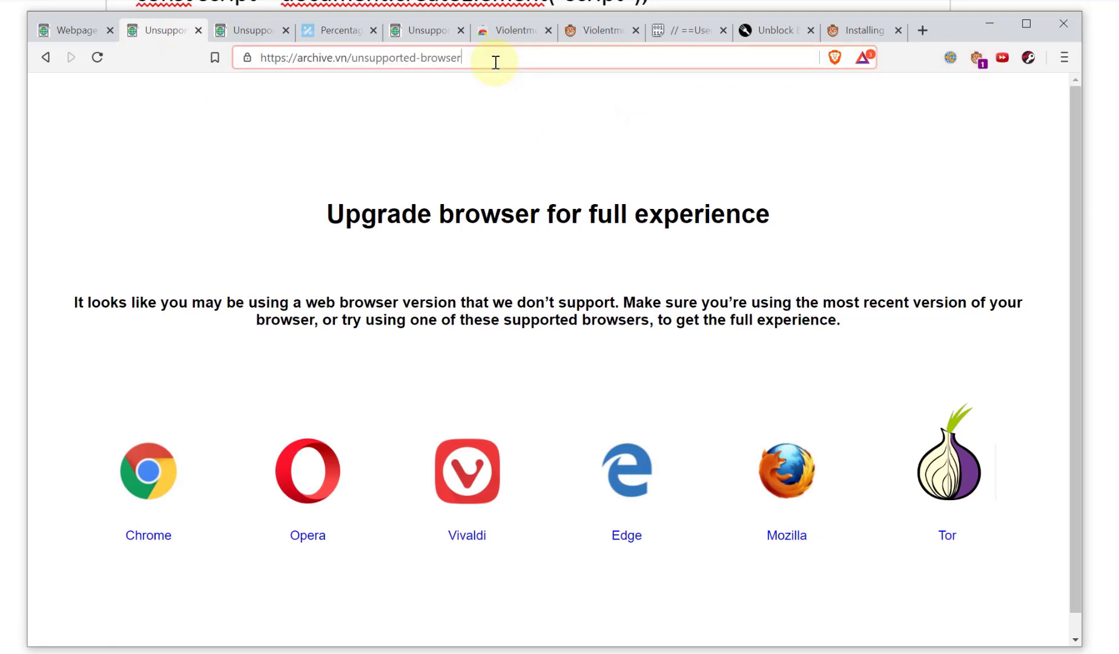
{"action": "double_click", "coordinate": [496, 61]}
{"action": "key", "text": "ctrl+shift+Left"}
{"action": "key", "text": "BackSpace"}
{"action": "key", "text": "Return"}
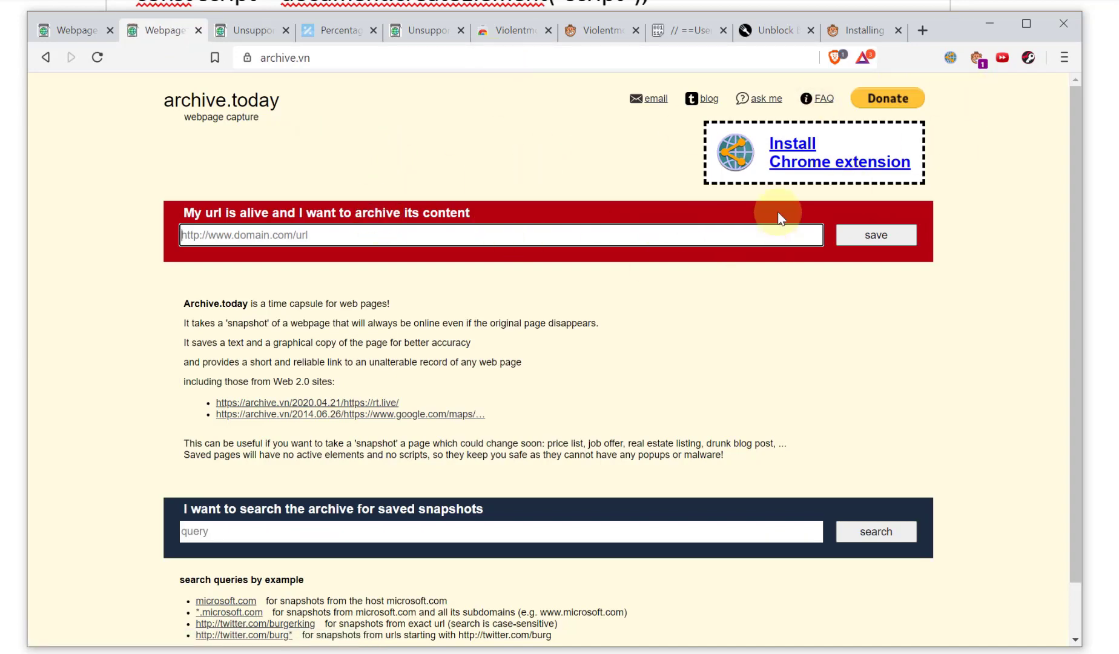
Step: Archive the percentagecalculator.mes.fm page with the archive extension, and save a fresh snapshot in place of the existing one
{"action": "left_click", "coordinate": [326, 29]}
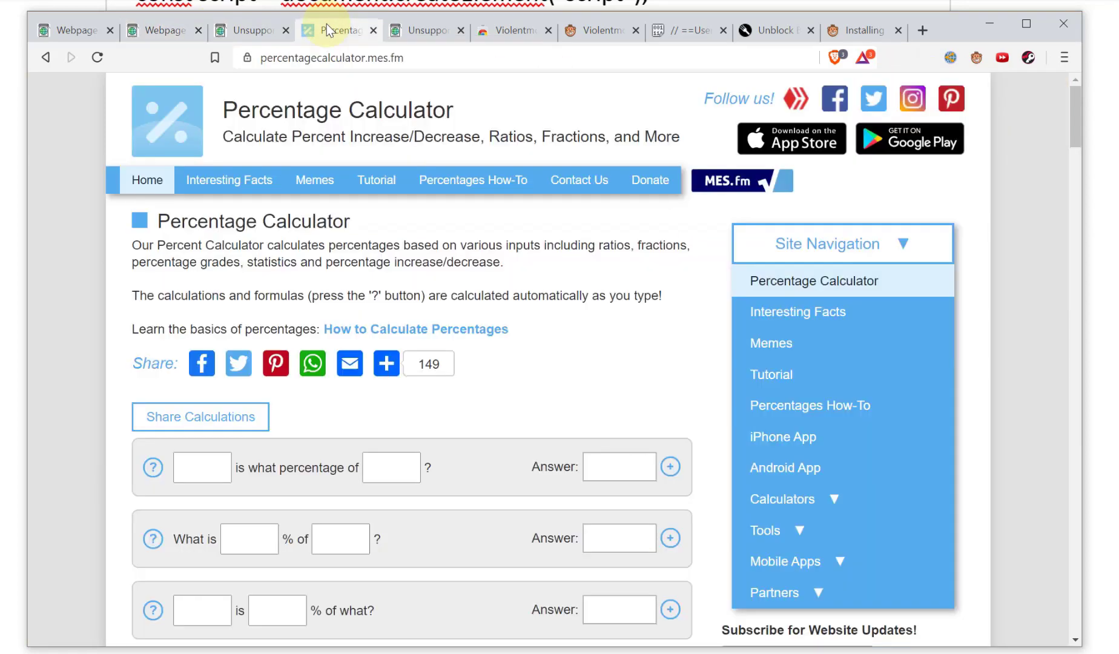
{"action": "left_click", "coordinate": [961, 55]}
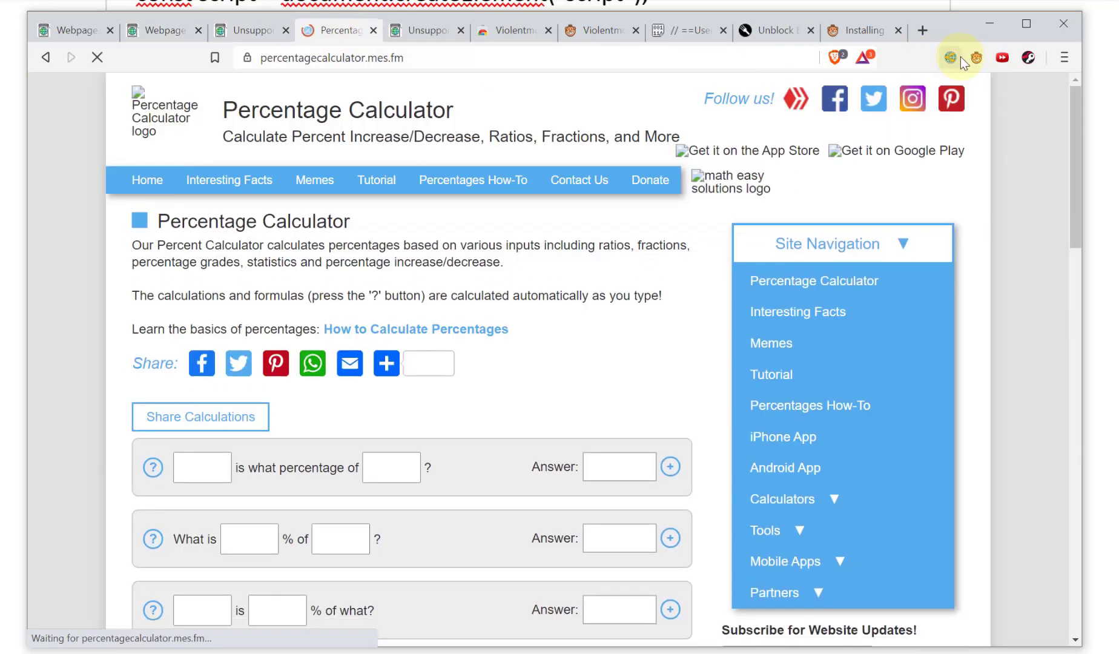
{"action": "left_click", "coordinate": [956, 61]}
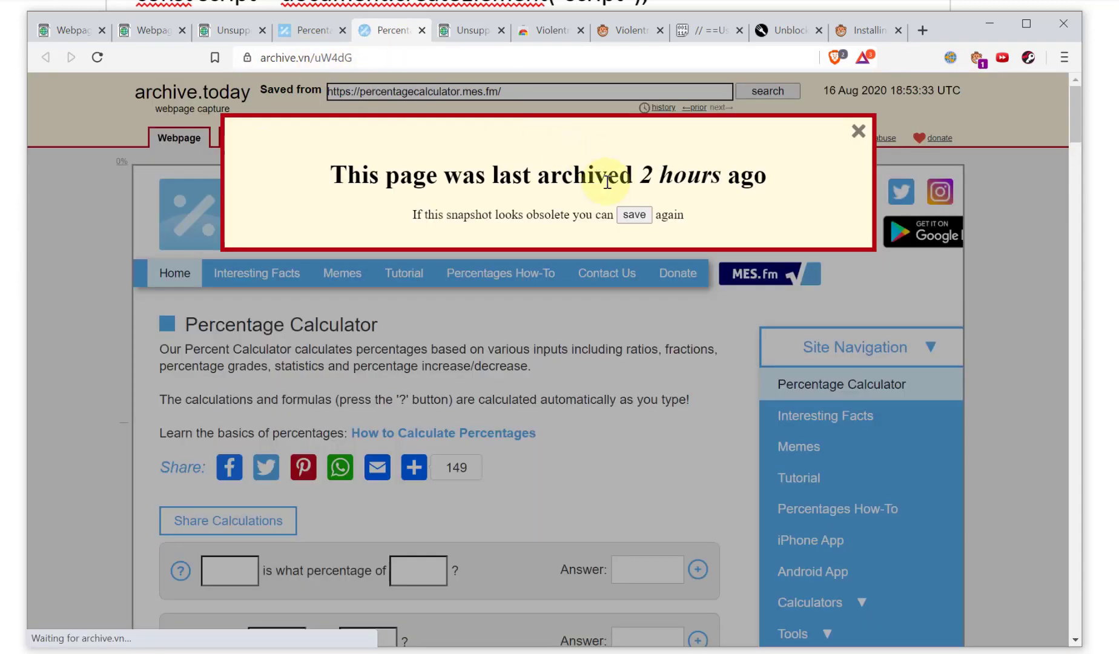
{"action": "left_click", "coordinate": [633, 215]}
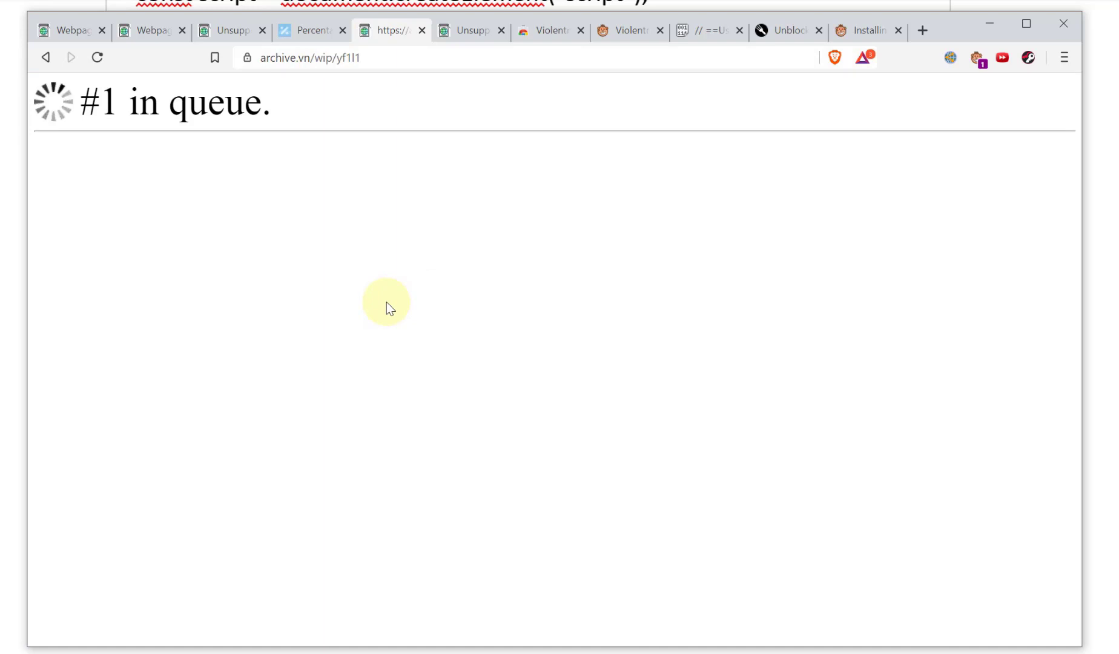
{"action": "key", "text": "alt+Tab"}
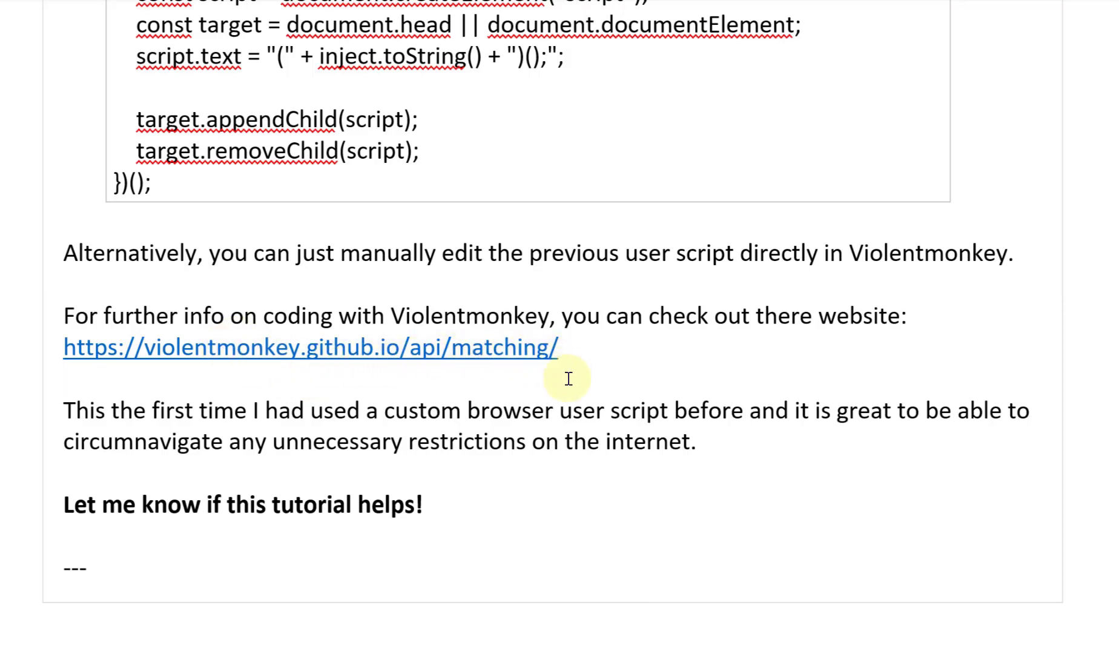
{"action": "scroll", "coordinate": [520, 358], "scroll_direction": "up", "scroll_amount": 10}
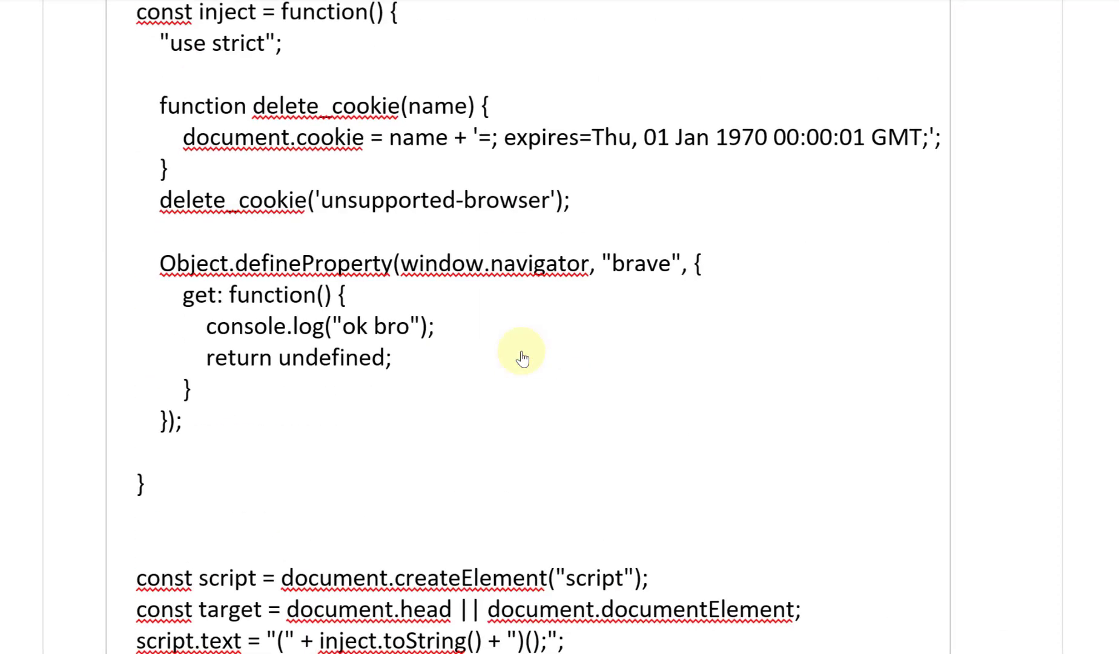
{"action": "scroll", "coordinate": [522, 351], "scroll_direction": "up", "scroll_amount": 7}
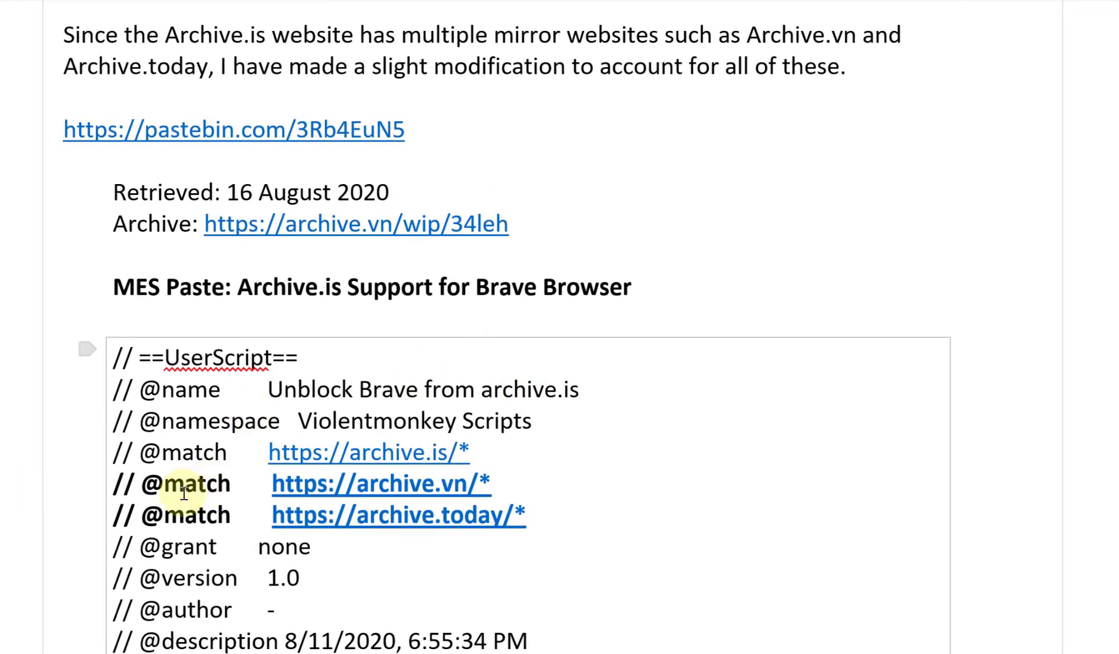
{"action": "scroll", "coordinate": [221, 483], "scroll_direction": "down", "scroll_amount": 15}
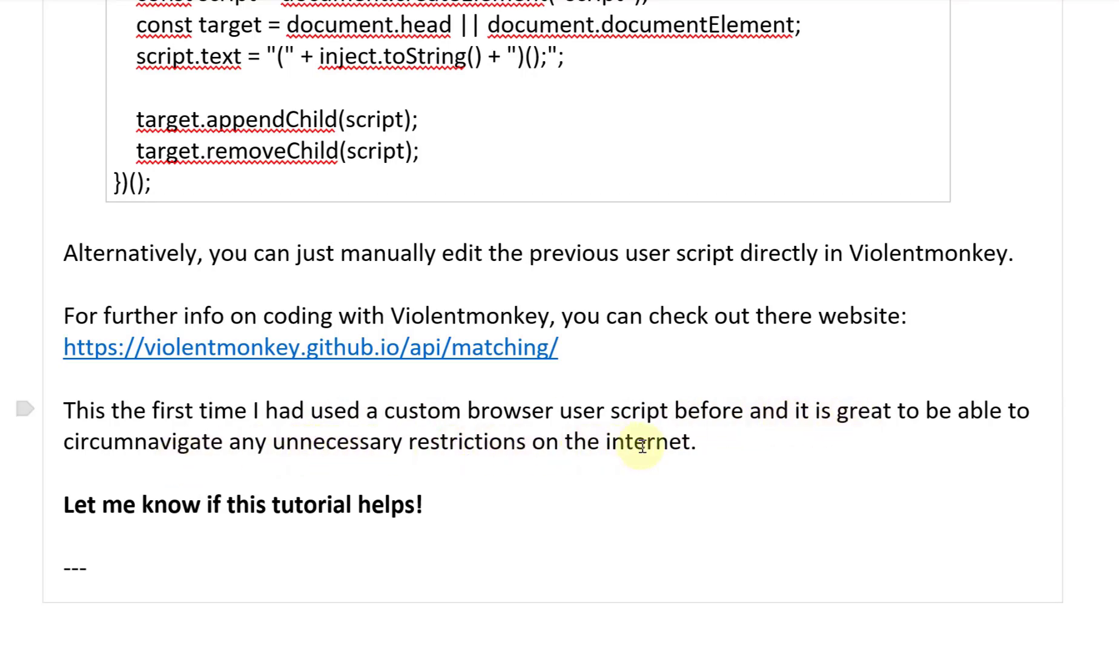
{"action": "scroll", "coordinate": [306, 504], "scroll_direction": "up", "scroll_amount": 15}
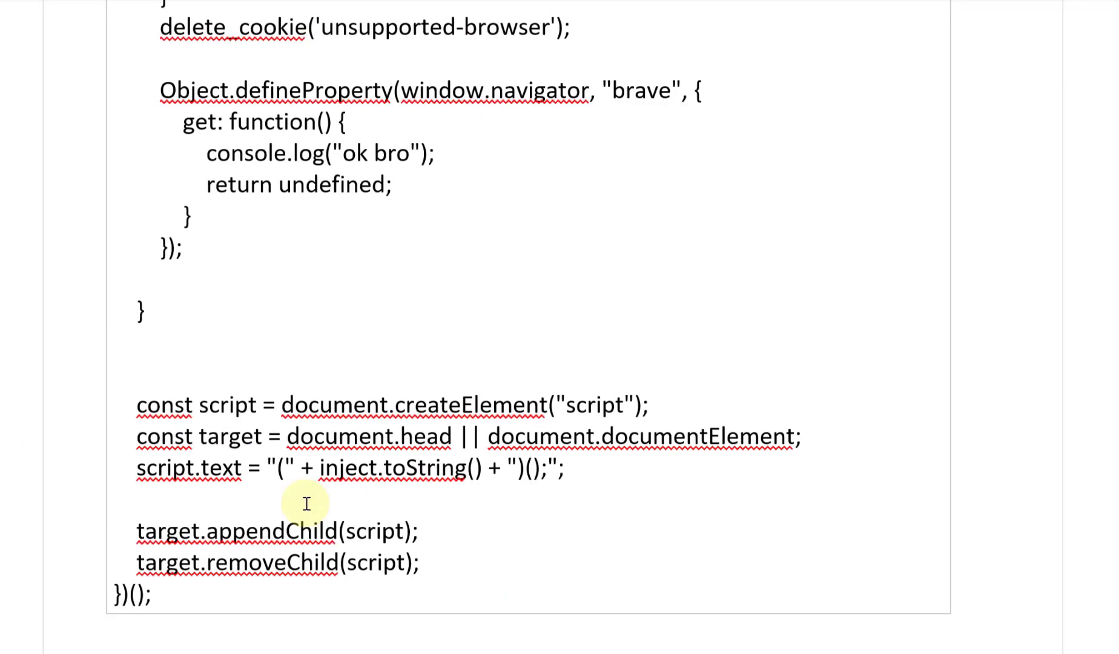
Step: Switch to Brave and examine the new archive.vn snapshot of the Percentage Calculator page
{"action": "key", "text": "alt+Tab"}
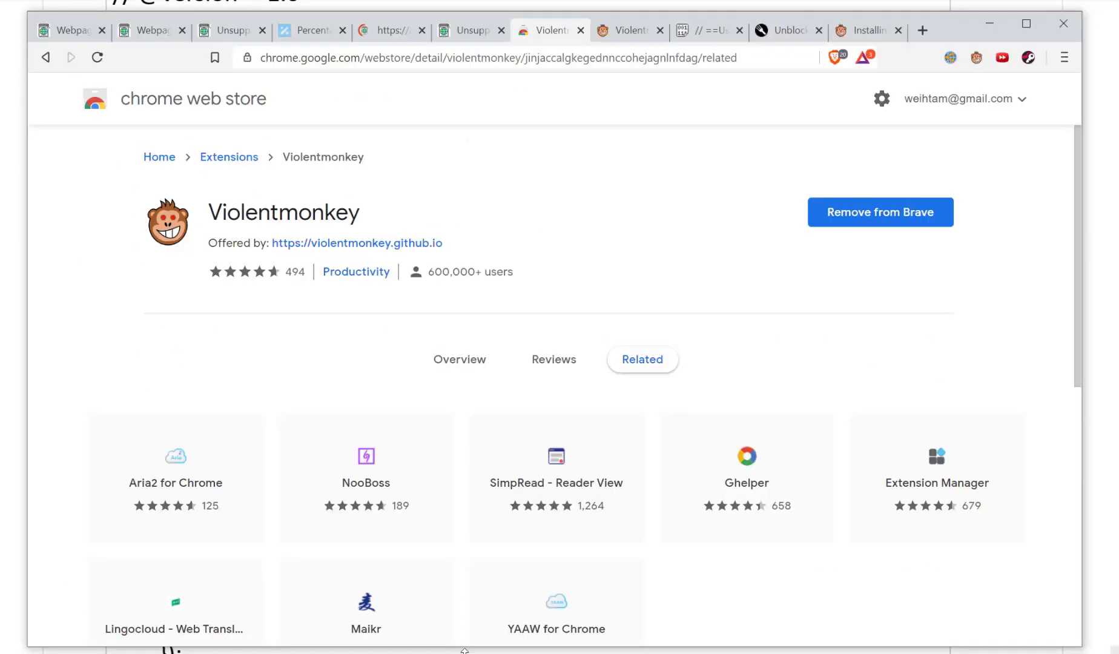
{"action": "left_click", "coordinate": [396, 30]}
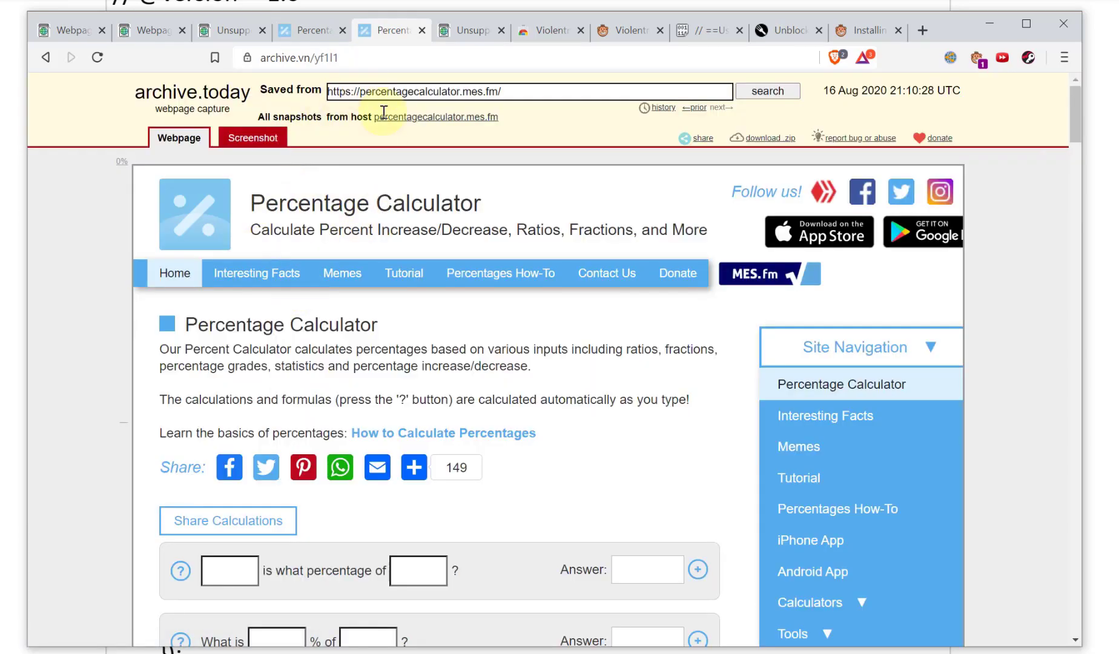
{"action": "scroll", "coordinate": [448, 362], "scroll_direction": "down", "scroll_amount": 15}
{"action": "scroll", "coordinate": [450, 362], "scroll_direction": "up", "scroll_amount": 20}
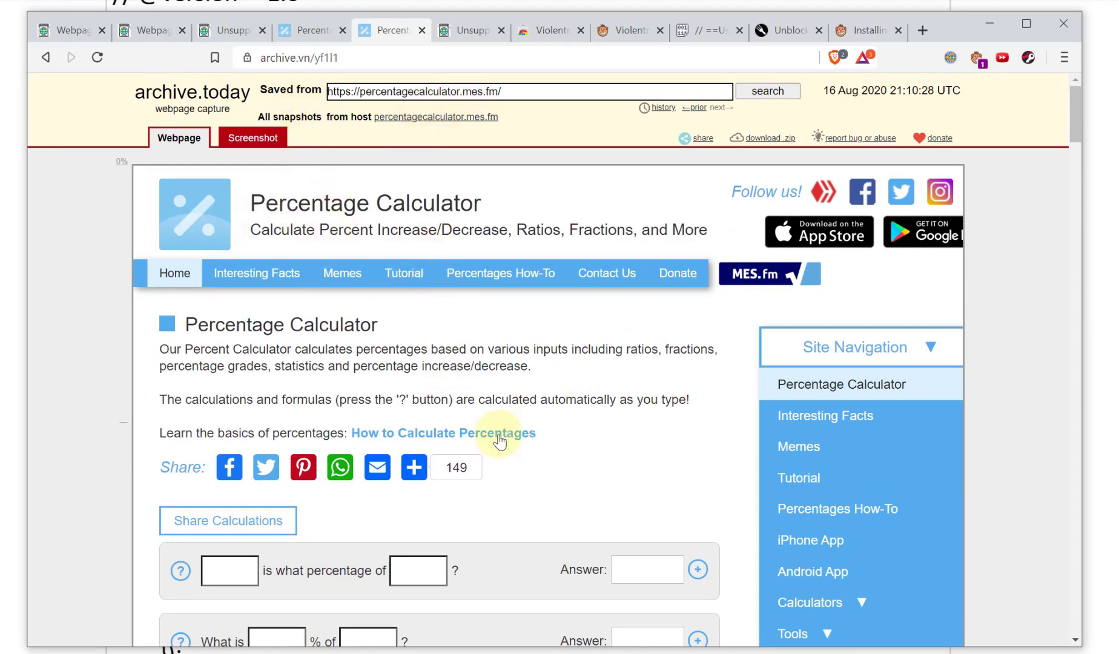
{"action": "scroll", "coordinate": [498, 433], "scroll_direction": "down", "scroll_amount": 4}
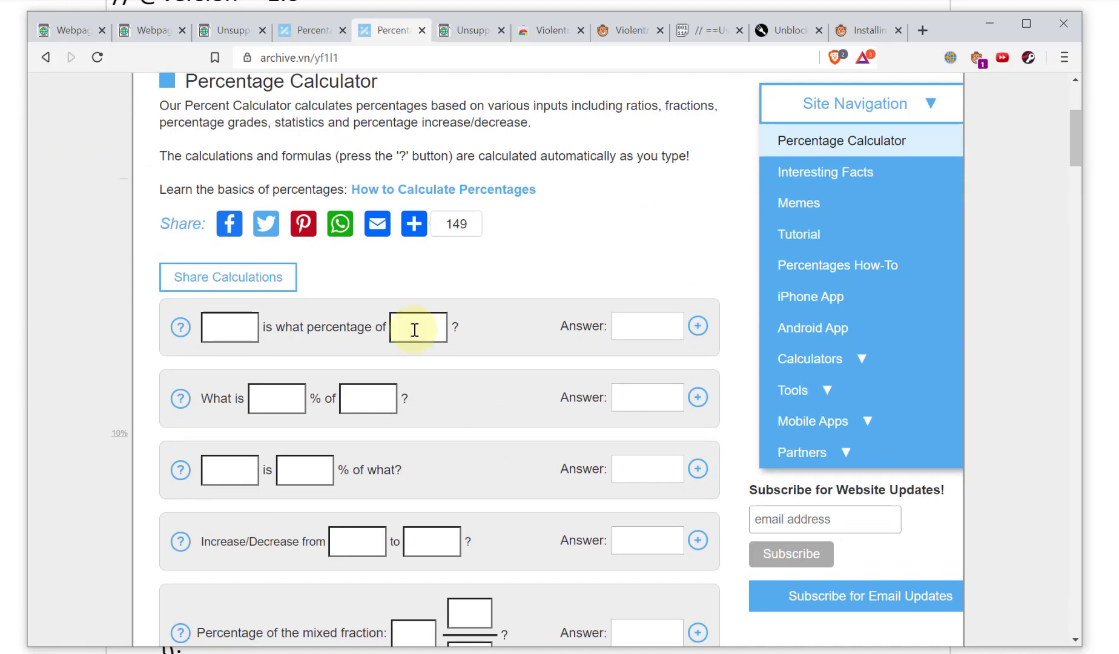
Step: Return to the OneNote notes and skim back through all sections up to the page title
{"action": "key", "text": "alt+Tab"}
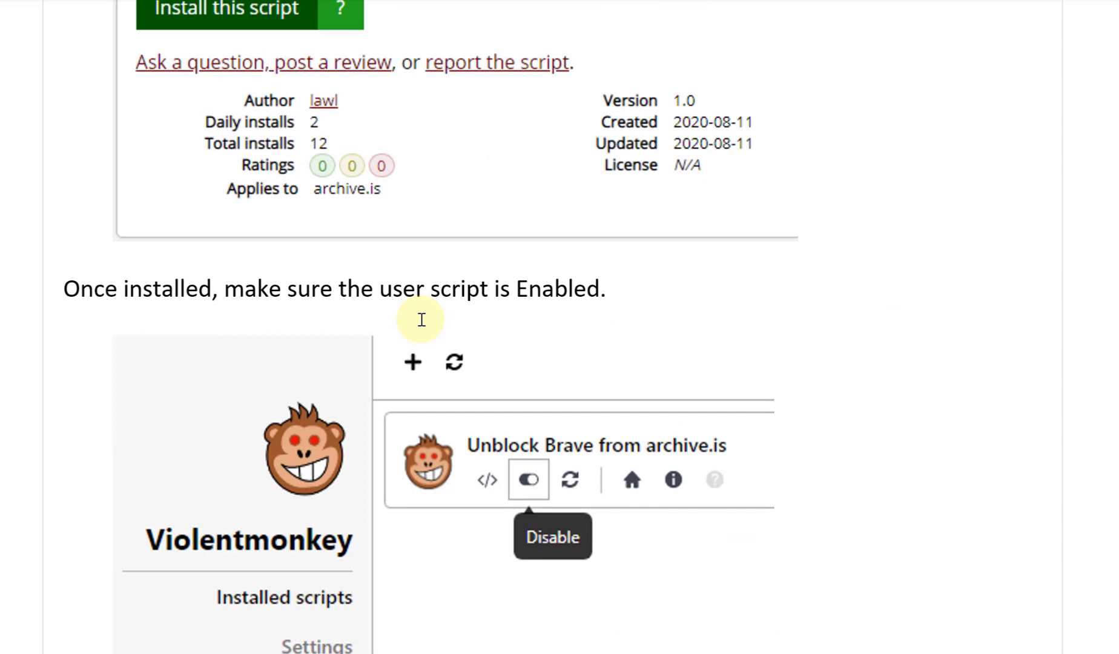
{"action": "scroll", "coordinate": [423, 320], "scroll_direction": "up", "scroll_amount": 10}
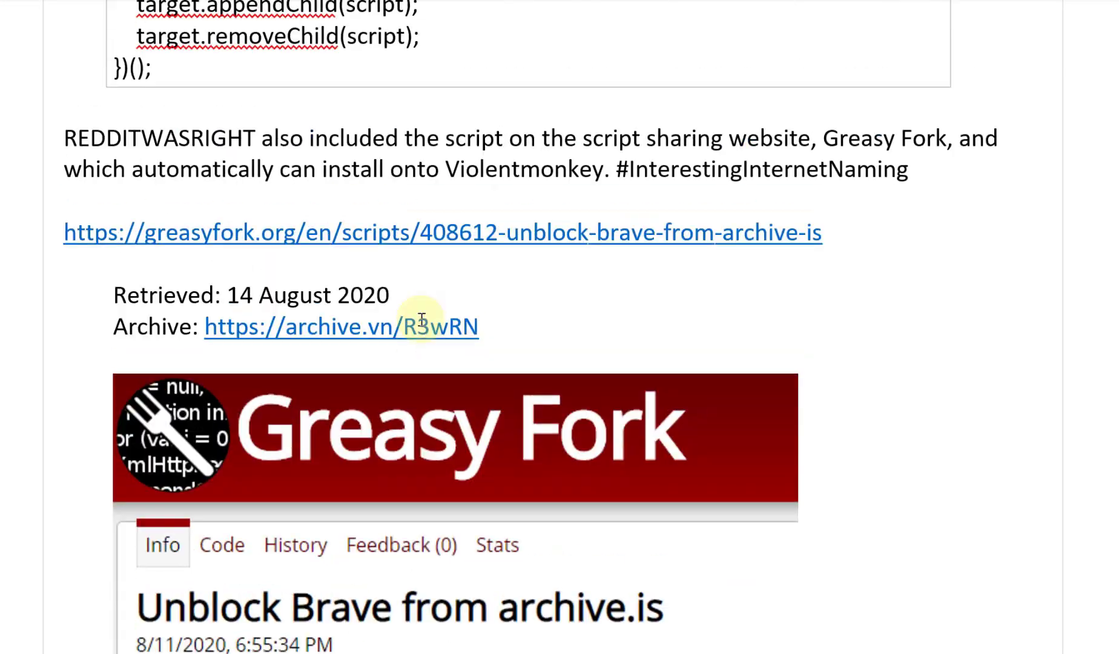
{"action": "scroll", "coordinate": [423, 320], "scroll_direction": "up", "scroll_amount": 20}
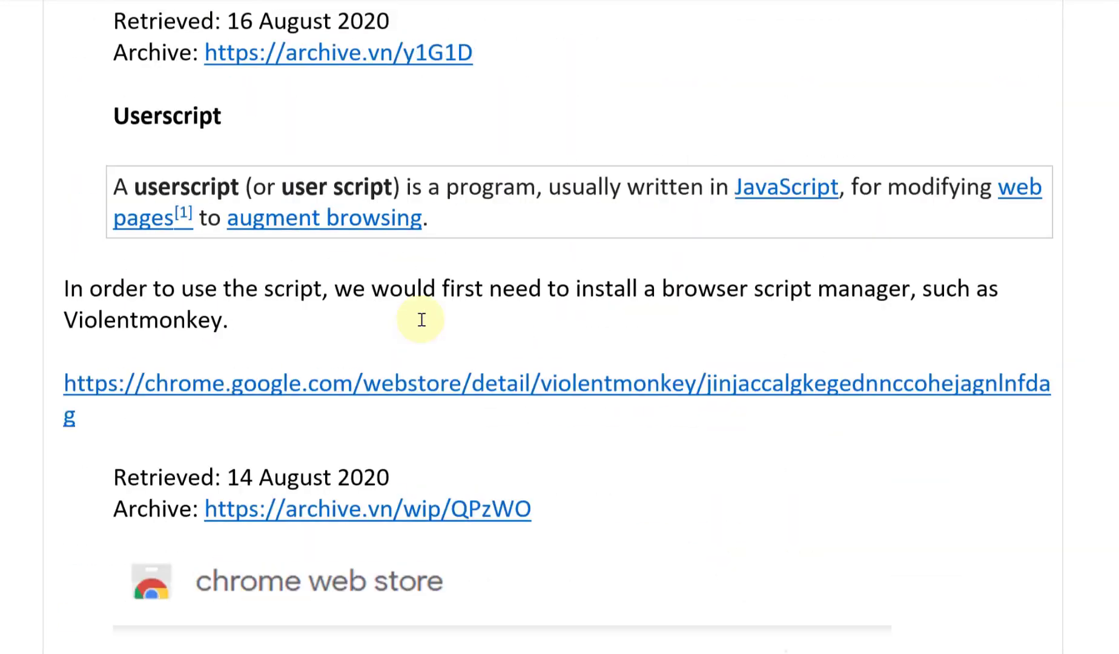
{"action": "scroll", "coordinate": [422, 319], "scroll_direction": "up", "scroll_amount": 20}
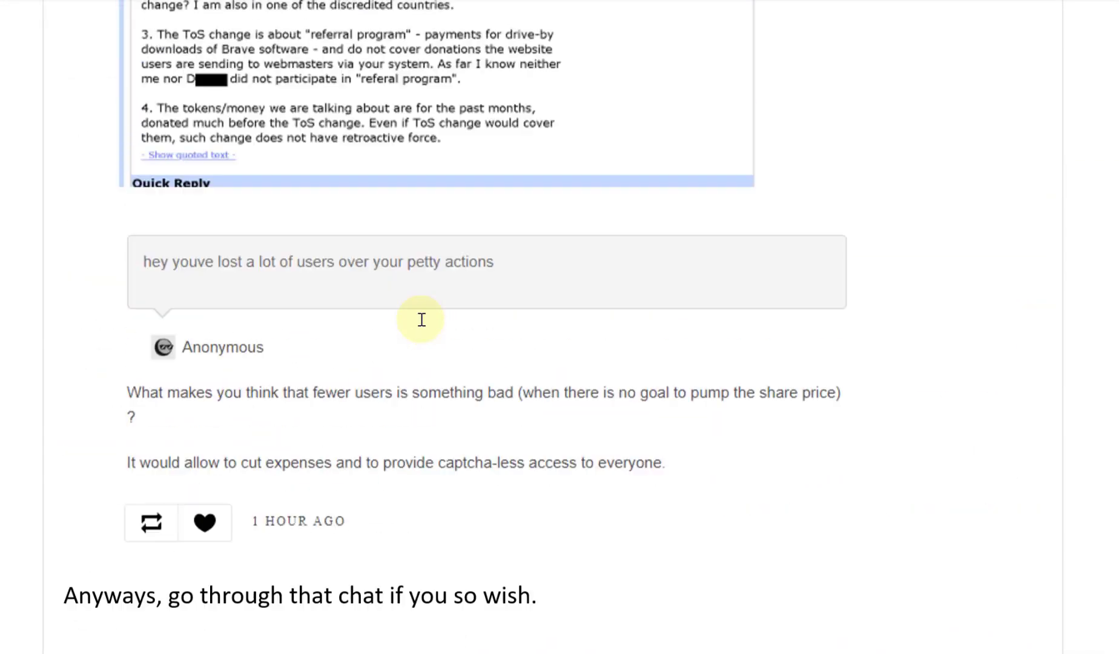
{"action": "scroll", "coordinate": [423, 319], "scroll_direction": "up", "scroll_amount": 20}
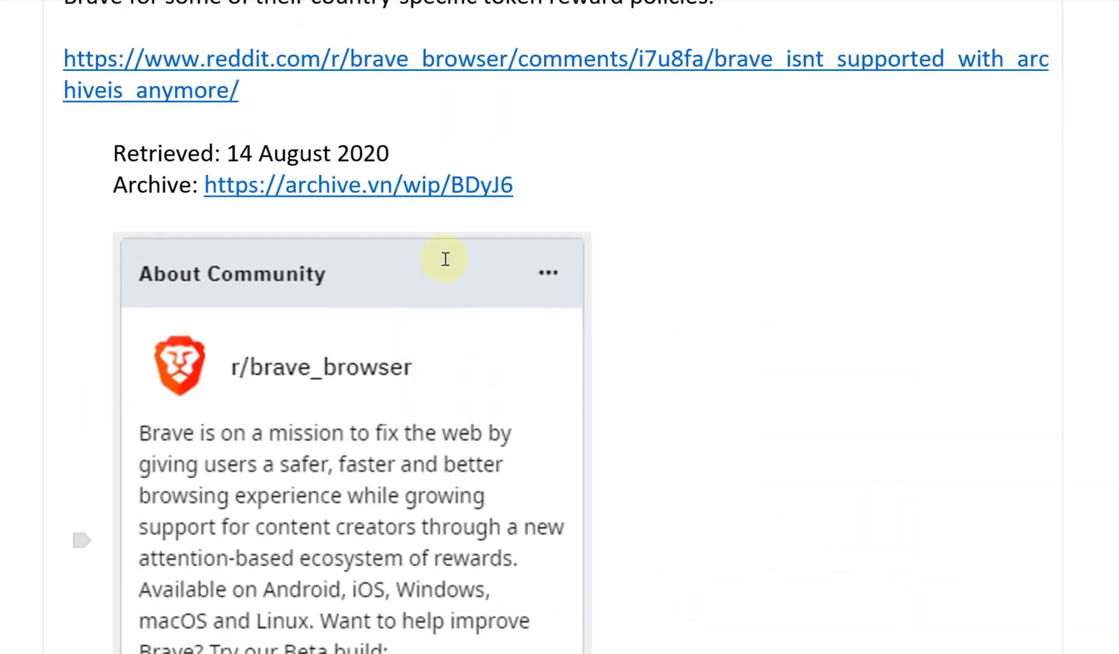
{"action": "scroll", "coordinate": [445, 259], "scroll_direction": "up", "scroll_amount": 20}
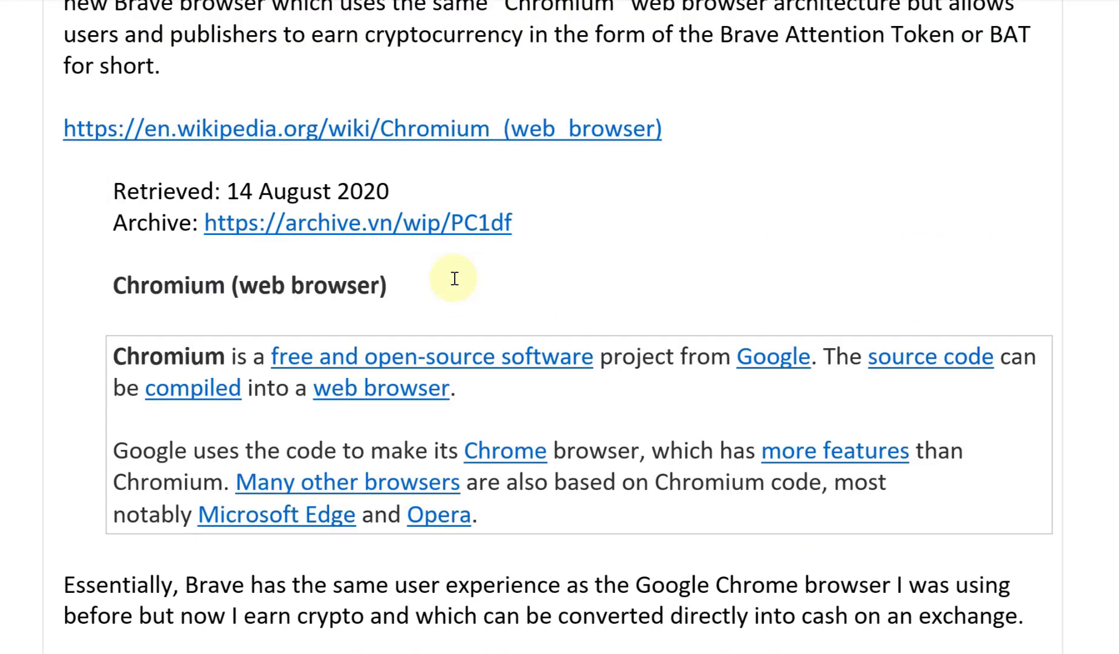
{"action": "scroll", "coordinate": [455, 278], "scroll_direction": "up", "scroll_amount": 20}
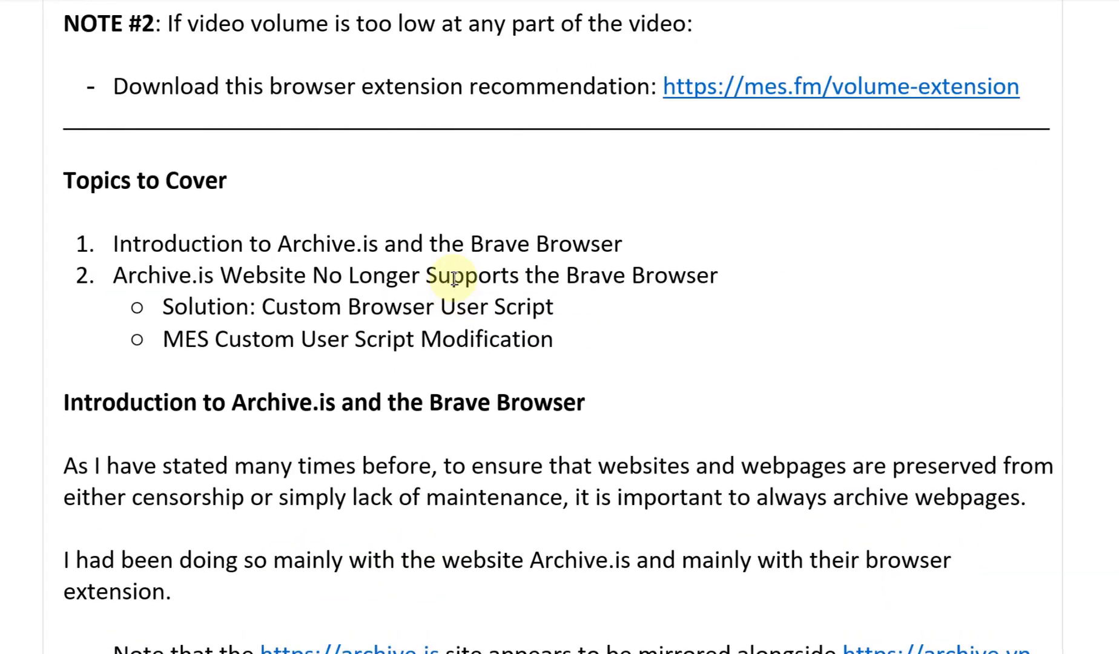
{"action": "scroll", "coordinate": [424, 267], "scroll_direction": "up", "scroll_amount": 5}
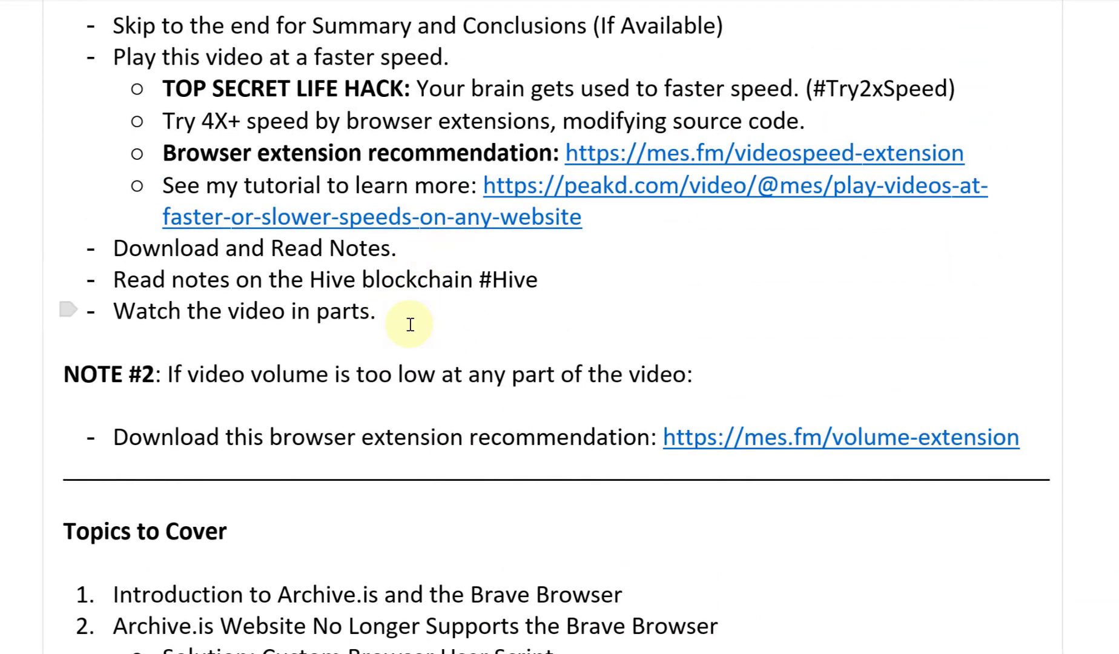
{"action": "scroll", "coordinate": [407, 305], "scroll_direction": "down", "scroll_amount": 8}
{"action": "scroll", "coordinate": [404, 304], "scroll_direction": "up", "scroll_amount": 9}
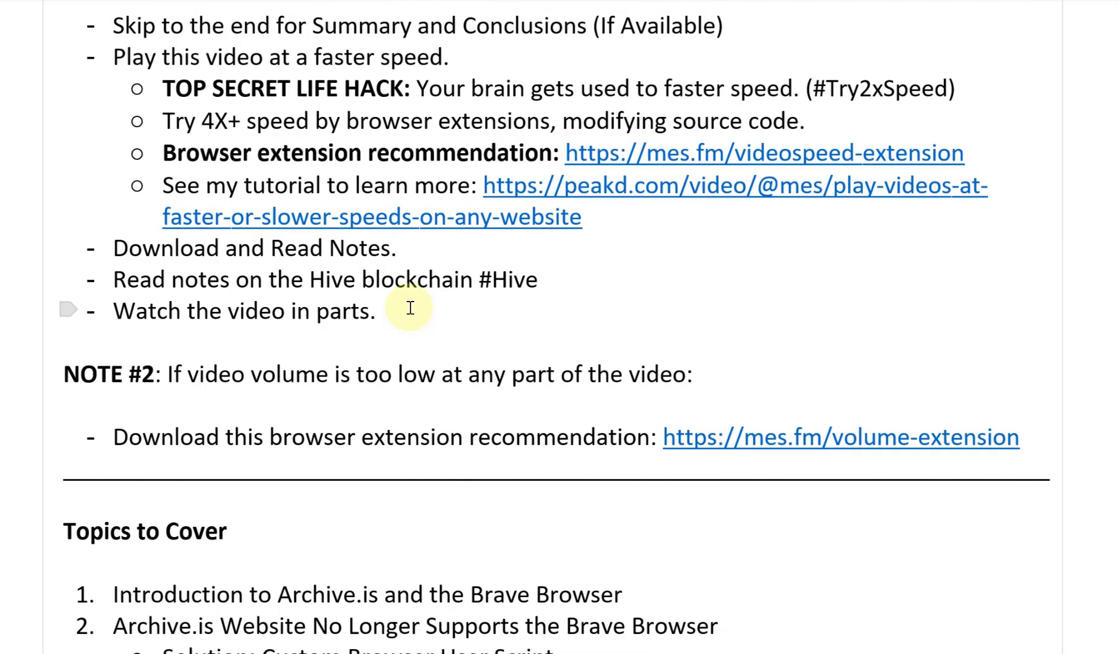
{"action": "scroll", "coordinate": [403, 298], "scroll_direction": "up", "scroll_amount": 13}
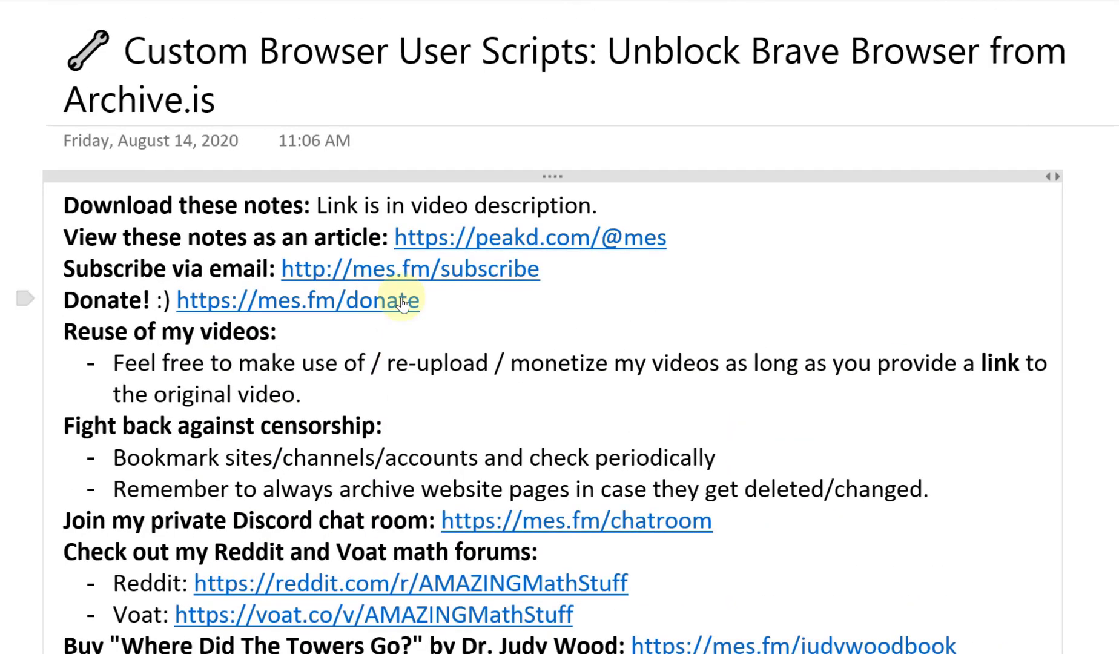